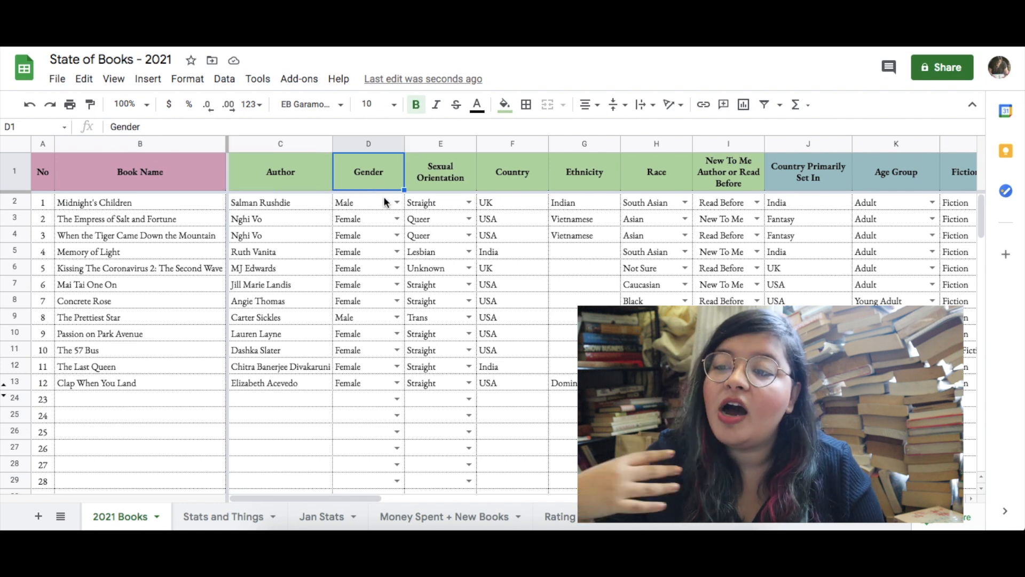
Step: Review the Gender and Sexual Orientation choices for the book Midnight's Children
{"action": "left_click", "coordinate": [397, 204]}
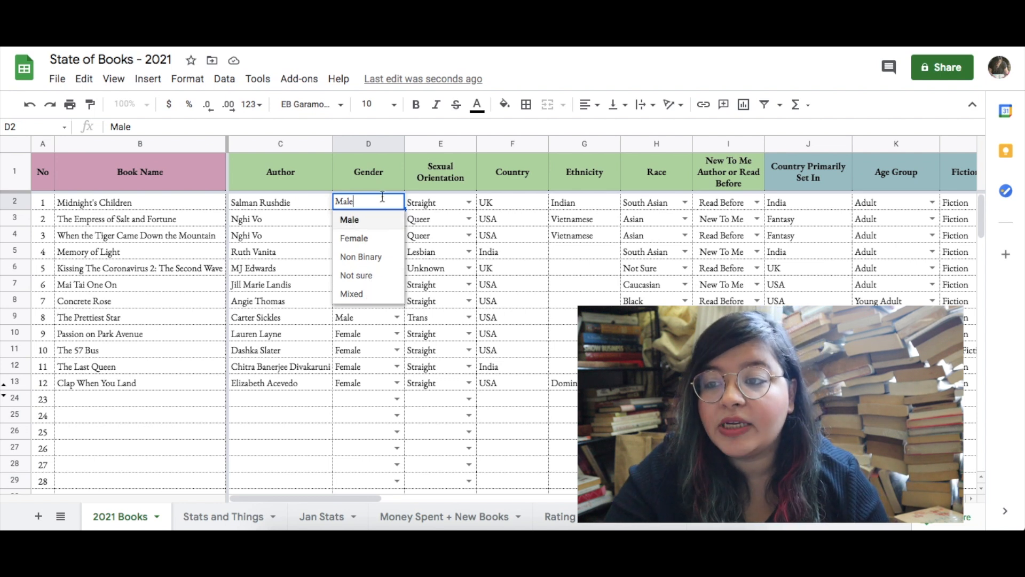
{"action": "left_click", "coordinate": [450, 204]}
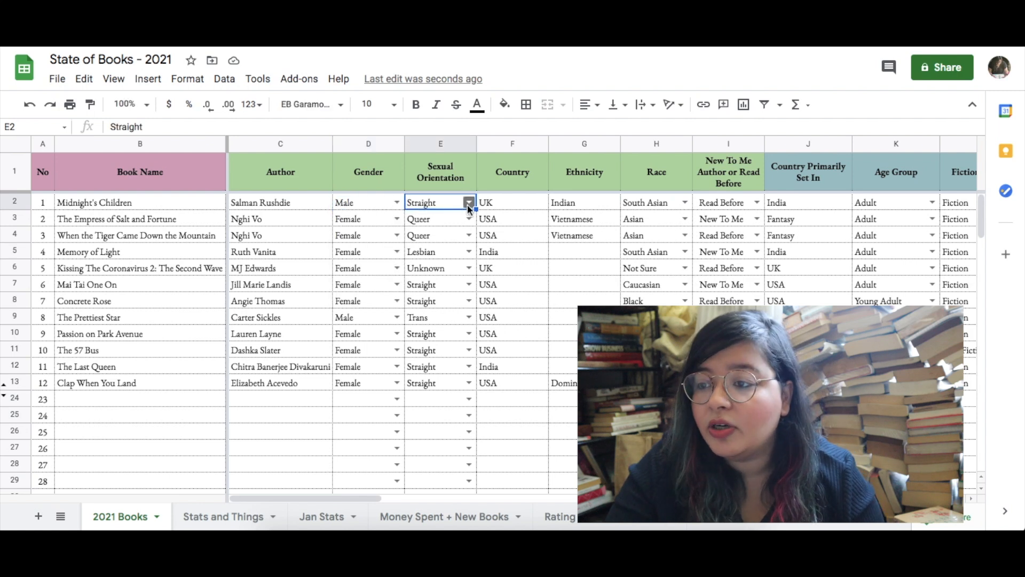
{"action": "left_click", "coordinate": [469, 206]}
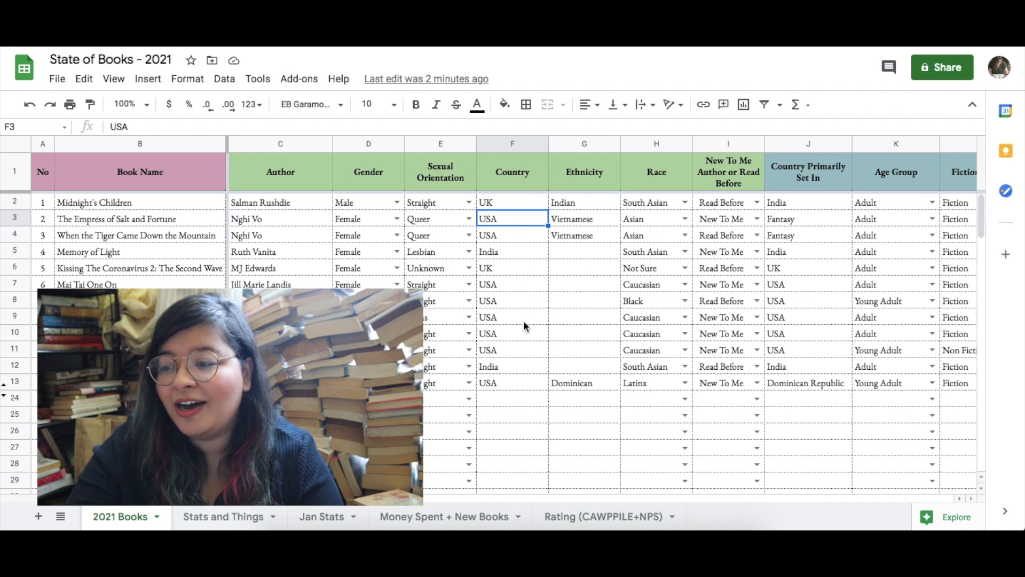
Step: Review the authors' Country and Ethnicity entries for the first three books
{"action": "left_click", "coordinate": [508, 206]}
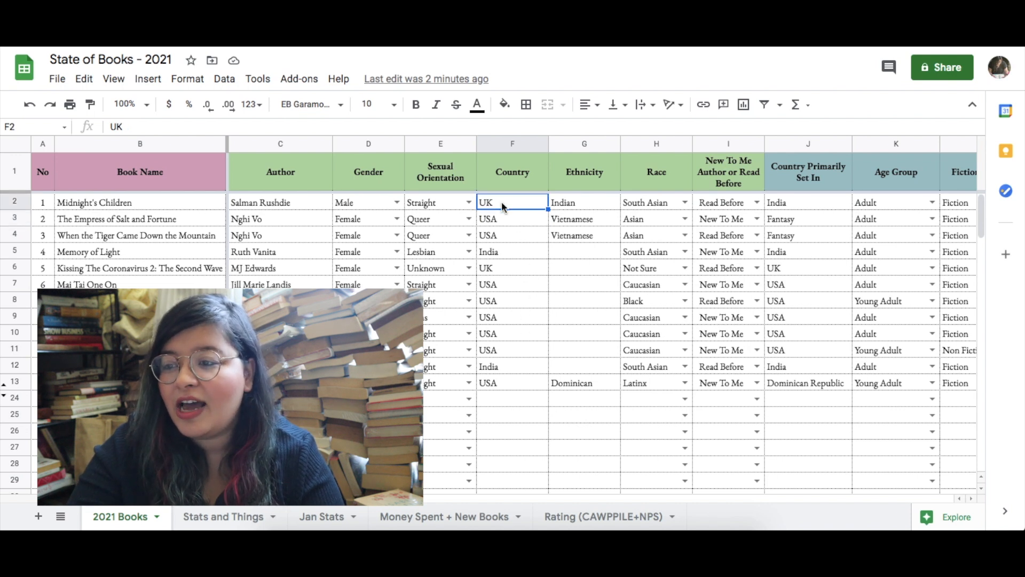
{"action": "left_click", "coordinate": [541, 219]}
{"action": "left_click", "coordinate": [588, 217]}
{"action": "left_click", "coordinate": [577, 172]}
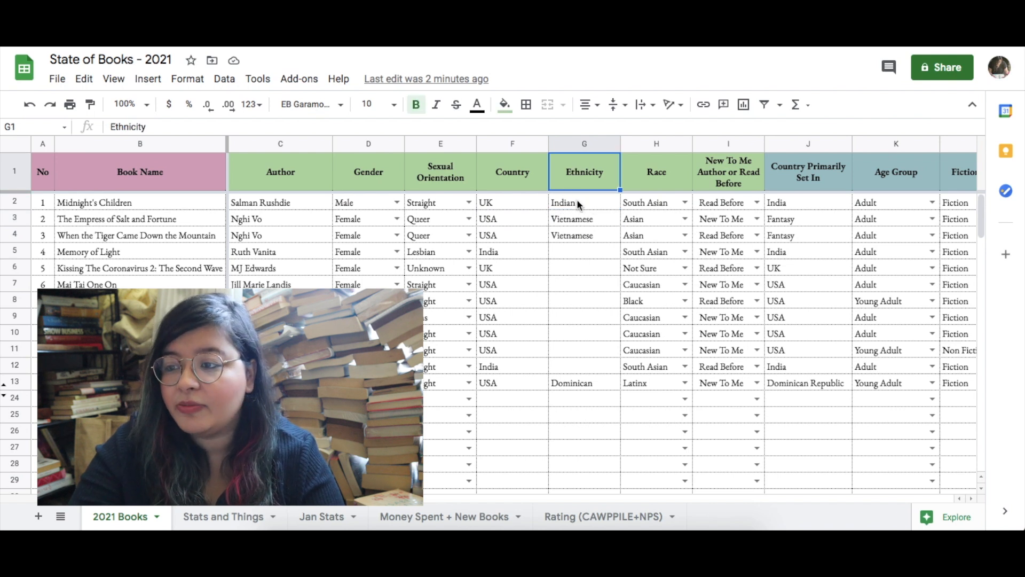
{"action": "left_click", "coordinate": [586, 219]}
{"action": "left_click", "coordinate": [591, 238]}
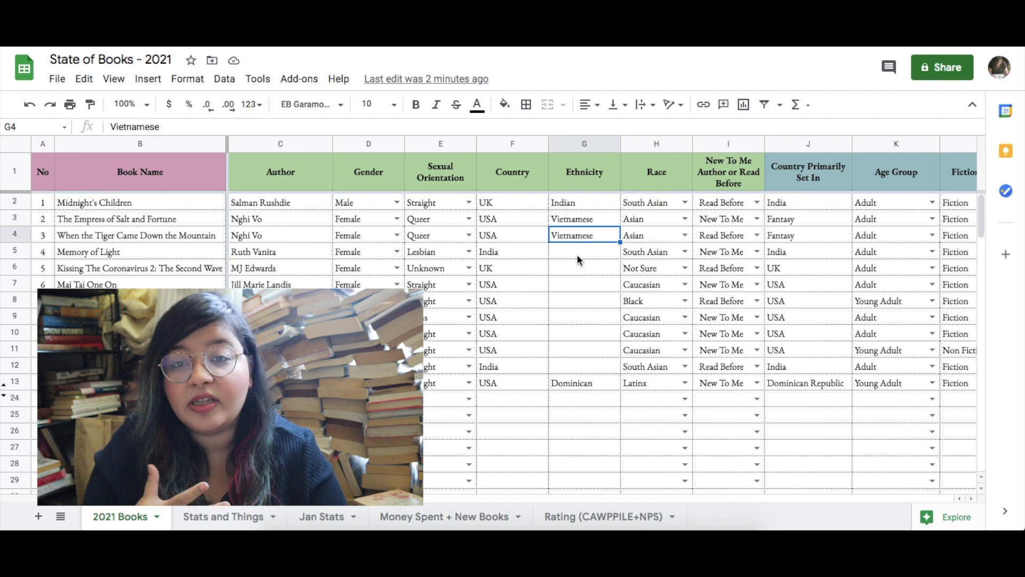
Step: Review the available Race choices and the New To Me Author or Read Before column
{"action": "key", "text": "Right"}
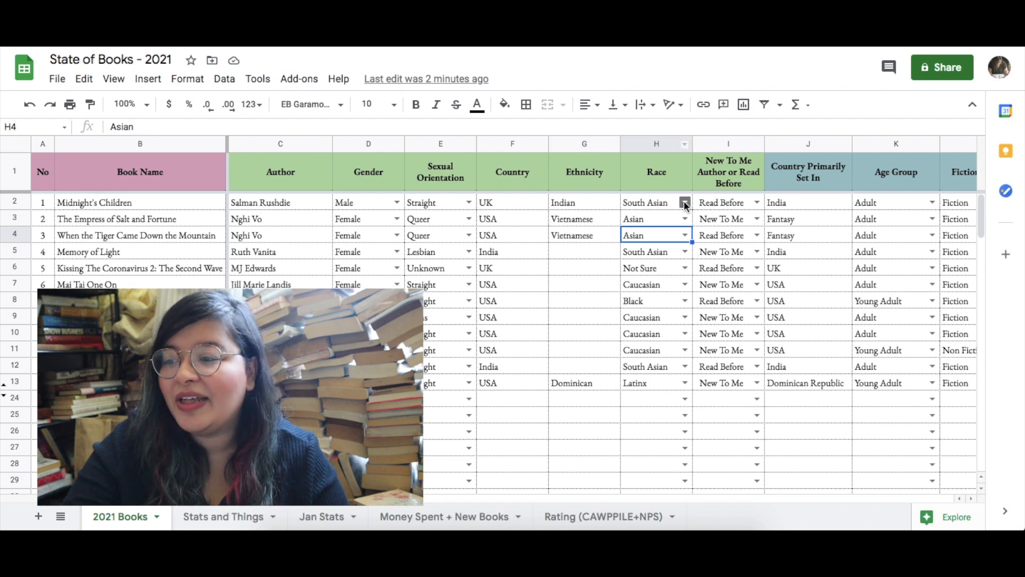
{"action": "left_click", "coordinate": [686, 219]}
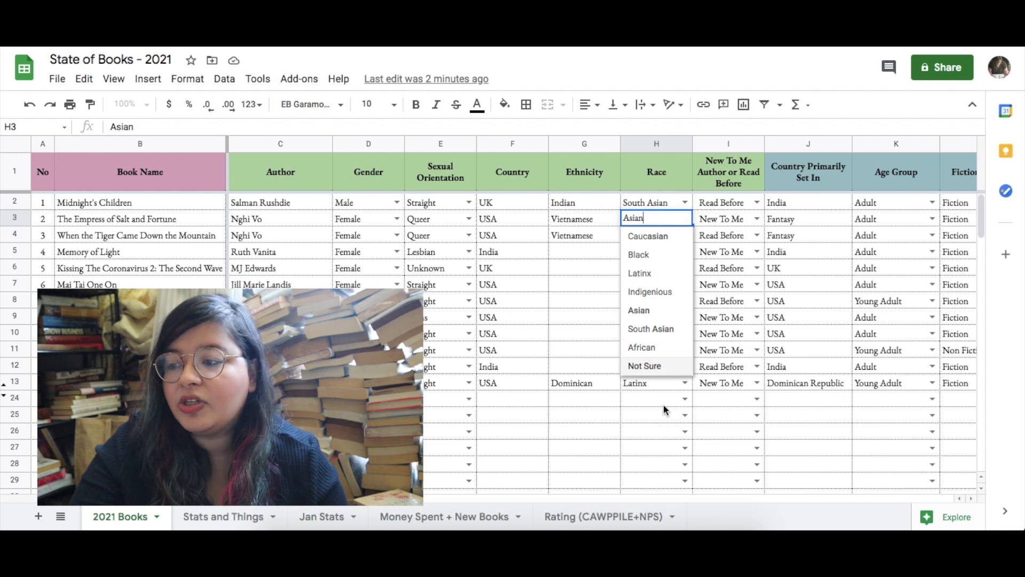
{"action": "left_click", "coordinate": [570, 288]}
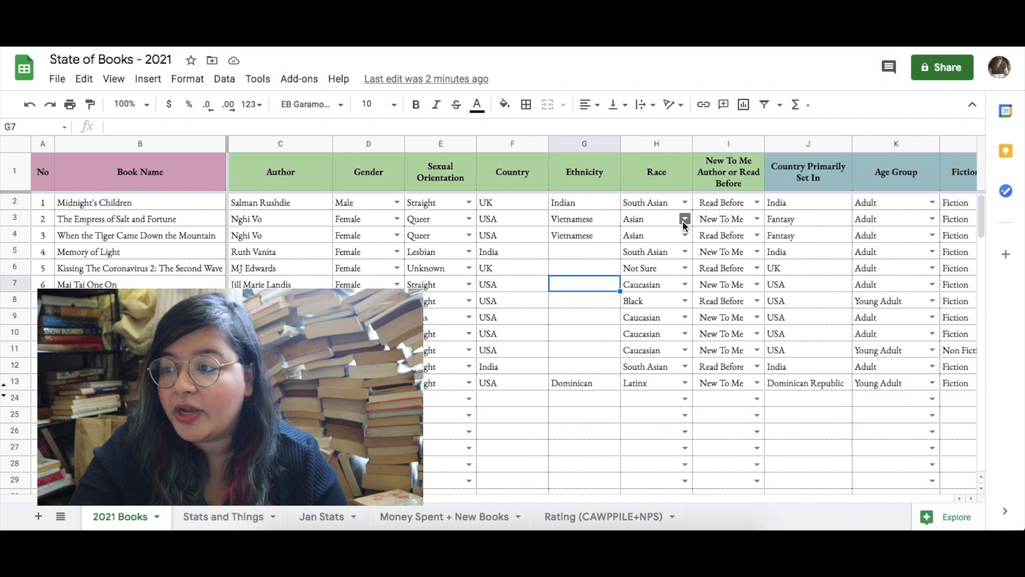
{"action": "left_click", "coordinate": [740, 220]}
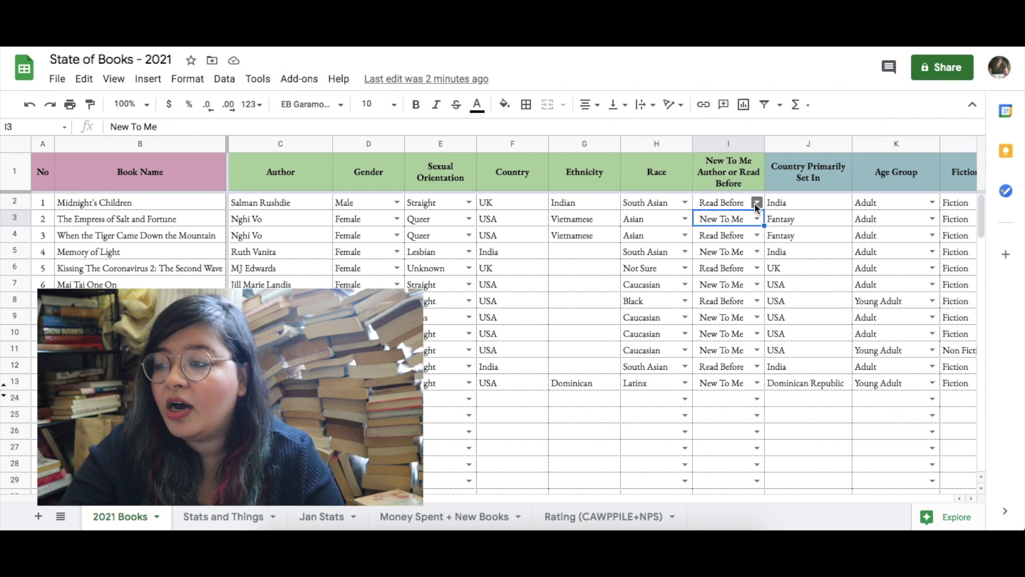
{"action": "left_click", "coordinate": [756, 203]}
{"action": "left_click", "coordinate": [750, 274]}
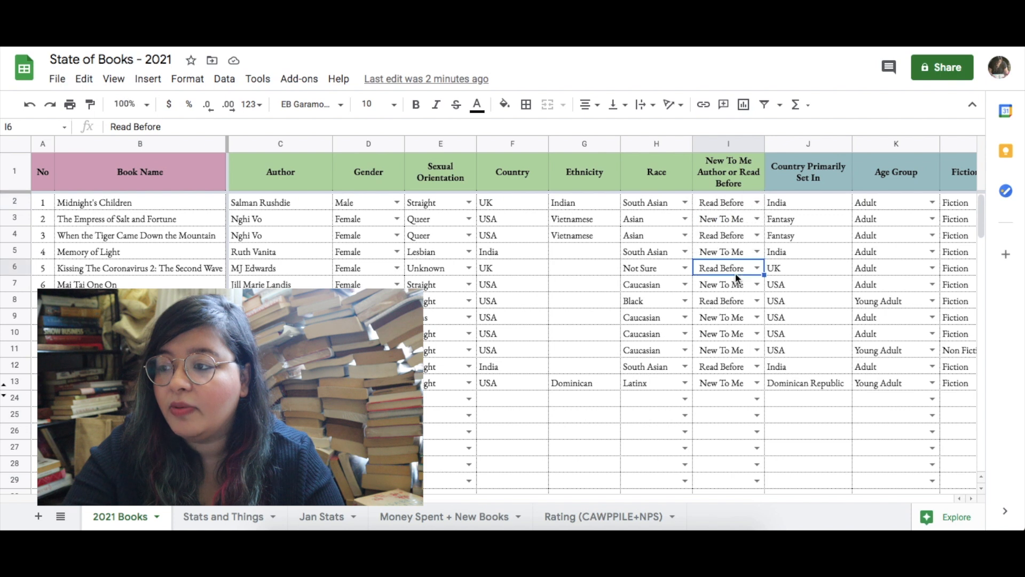
Step: Review the Country Primarily Set In column and the available Age Group choices
{"action": "left_click", "coordinate": [783, 201]}
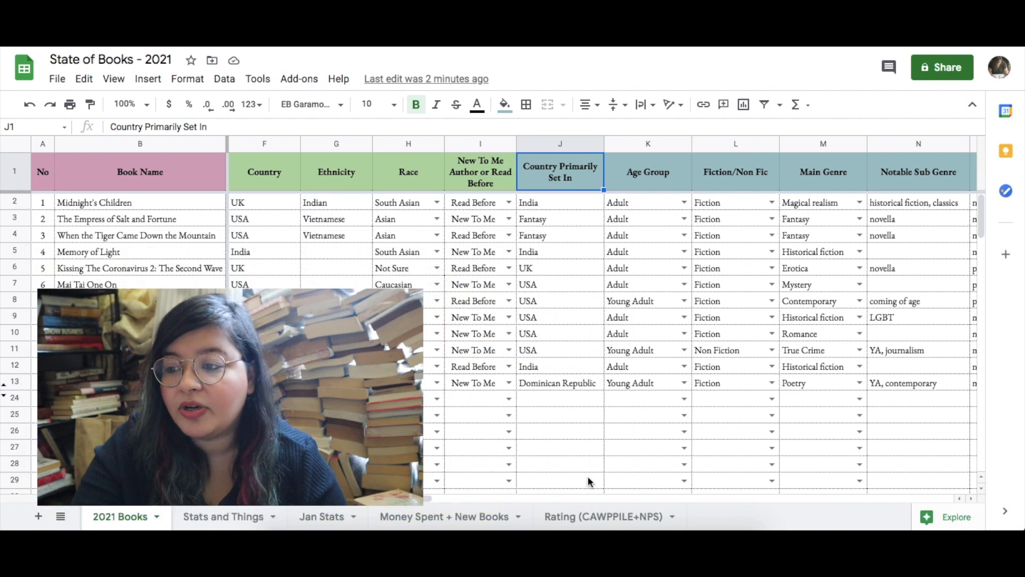
{"action": "left_click", "coordinate": [645, 189]}
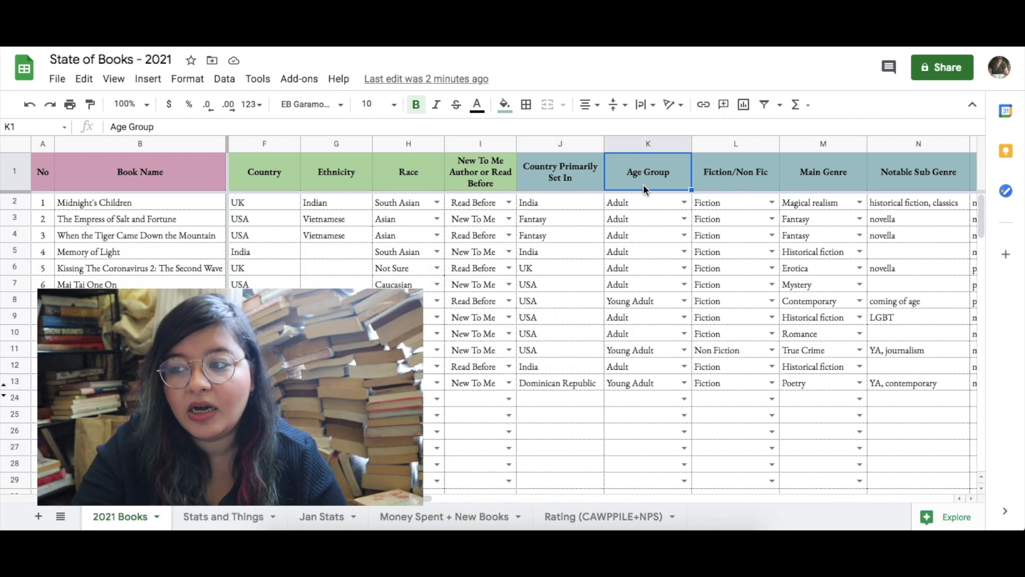
{"action": "scroll", "coordinate": [646, 189], "scroll_direction": "right", "scroll_amount": 1}
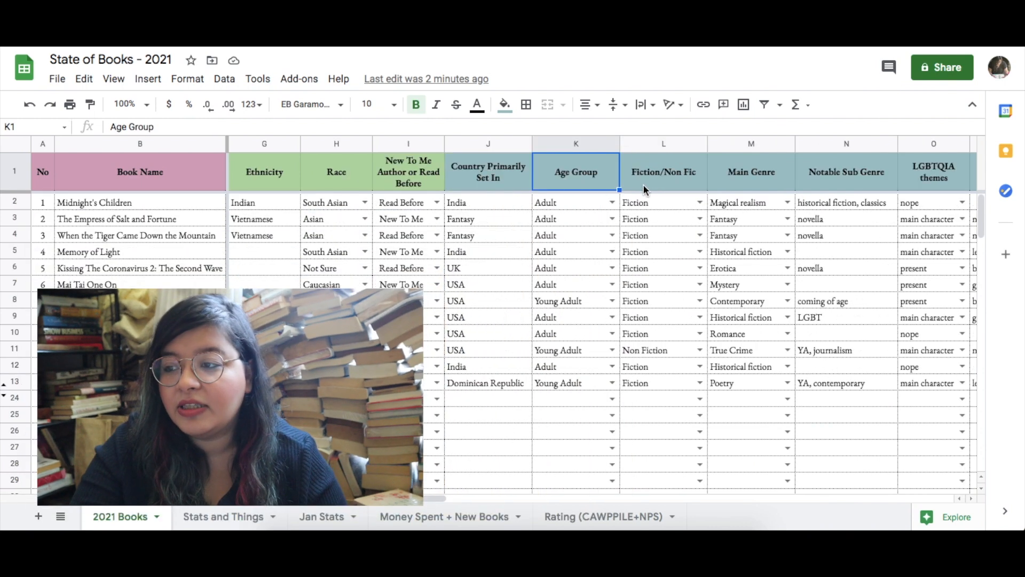
{"action": "left_click", "coordinate": [613, 204]}
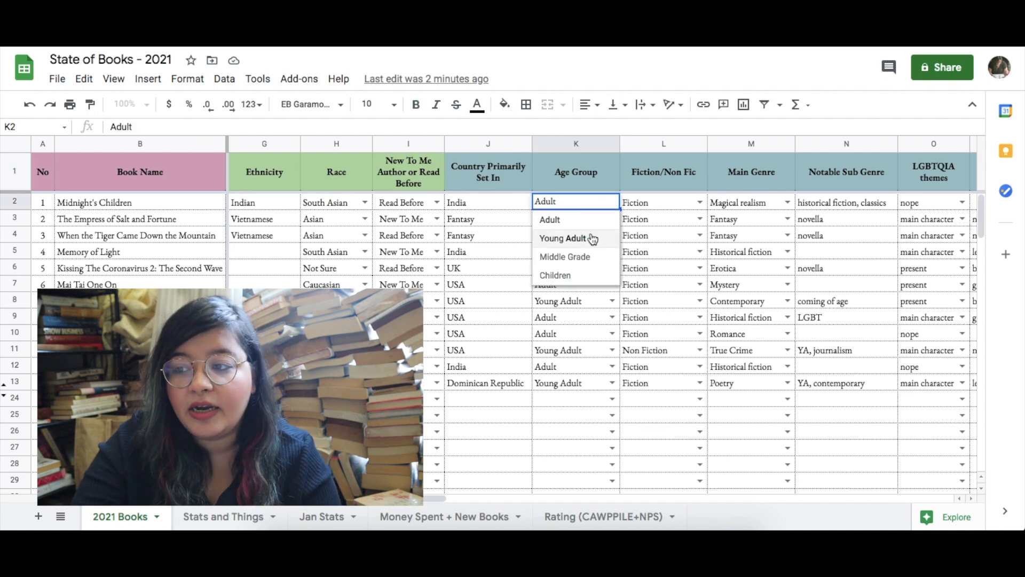
{"action": "left_click", "coordinate": [594, 338]}
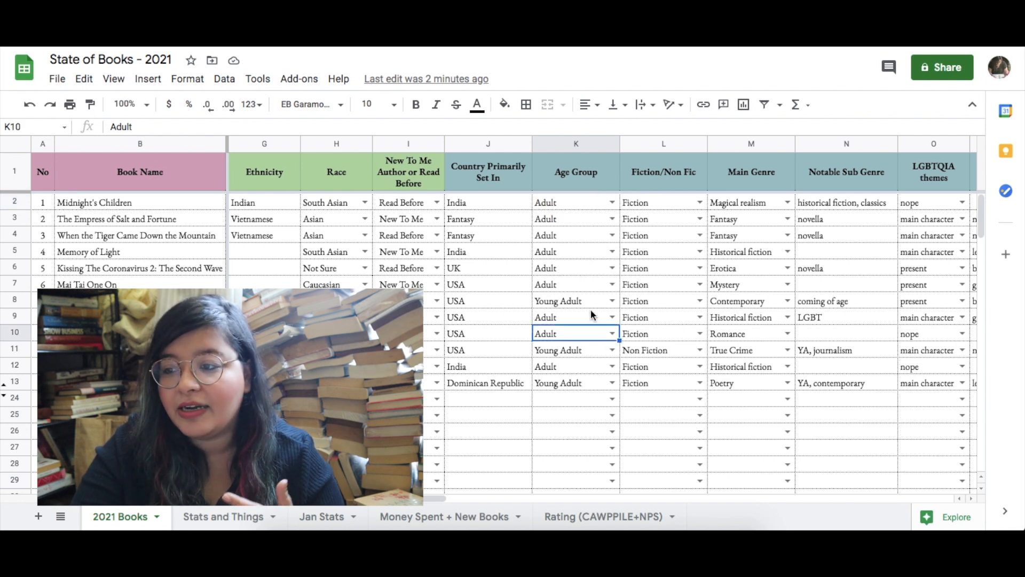
Step: Review the available Fiction/Non Fic and Main Genre choices for Midnight's Children
{"action": "left_click", "coordinate": [700, 202]}
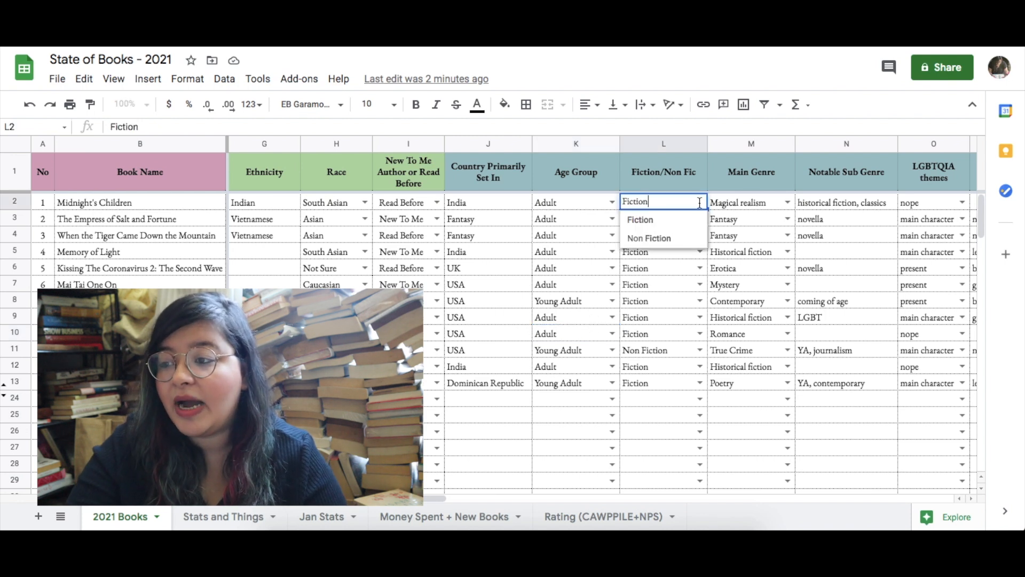
{"action": "left_click", "coordinate": [675, 303]}
{"action": "scroll", "coordinate": [657, 244], "scroll_direction": "right", "scroll_amount": 3}
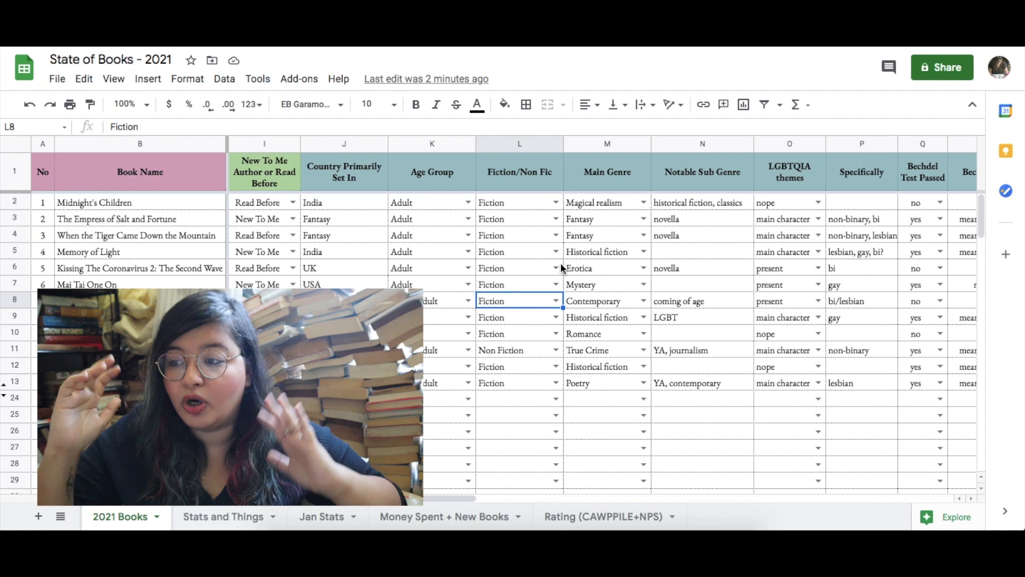
{"action": "left_click", "coordinate": [643, 203]}
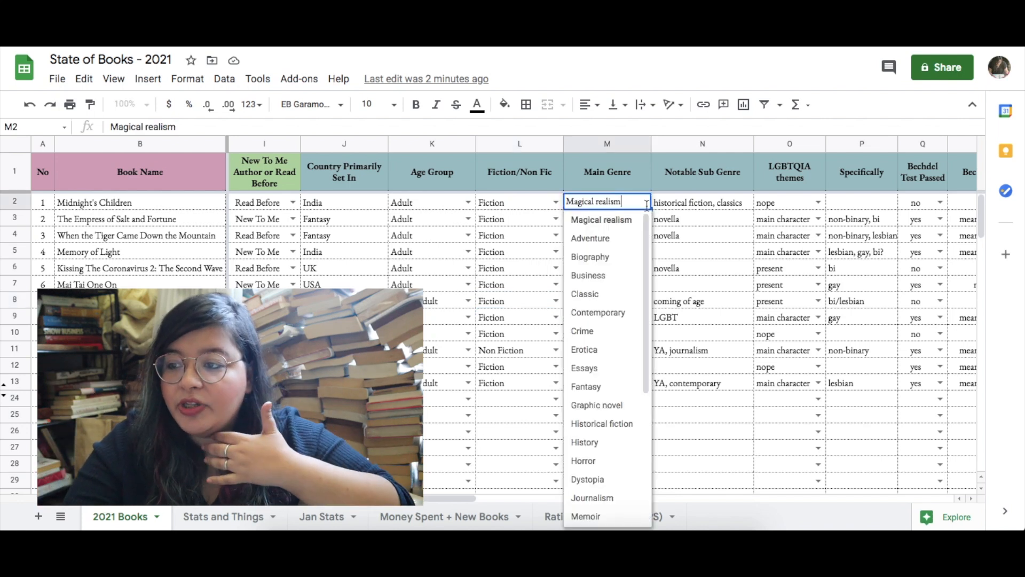
{"action": "left_click", "coordinate": [593, 174]}
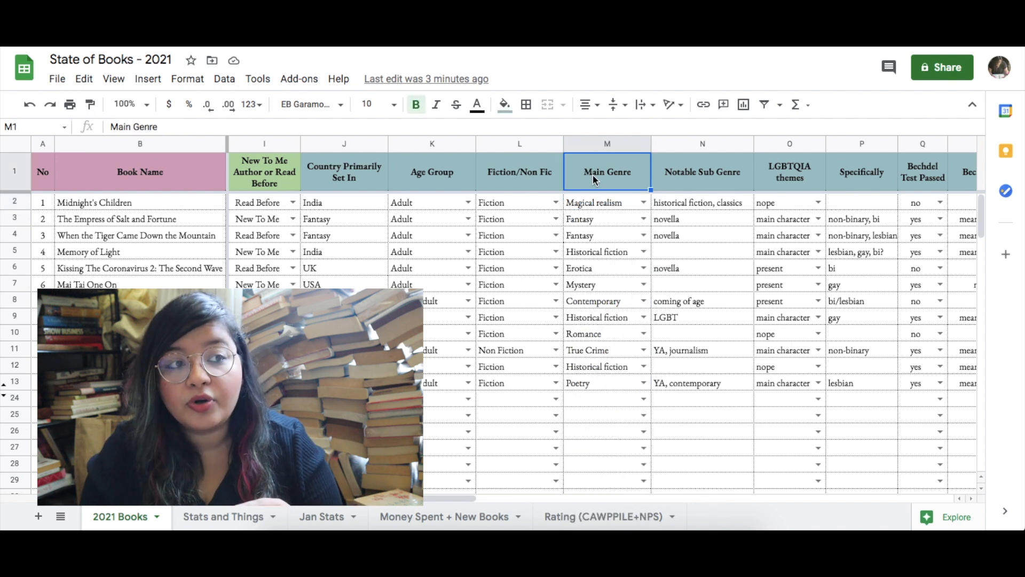
Step: Compare the Main Genre and Notable Sub Genre entries for Midnight's Children
{"action": "left_click", "coordinate": [667, 175]}
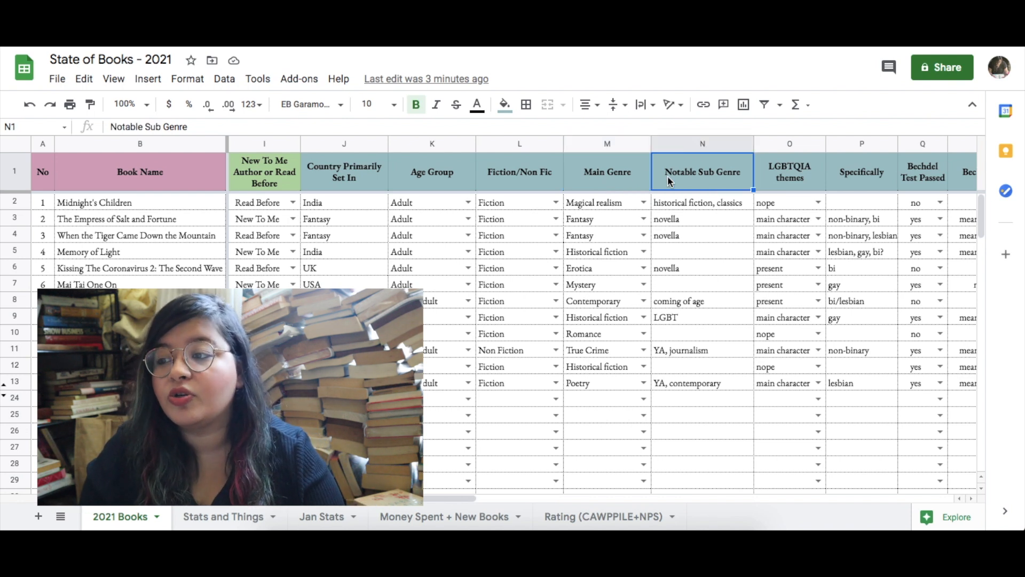
{"action": "key", "text": "Down"}
{"action": "key", "text": "Left"}
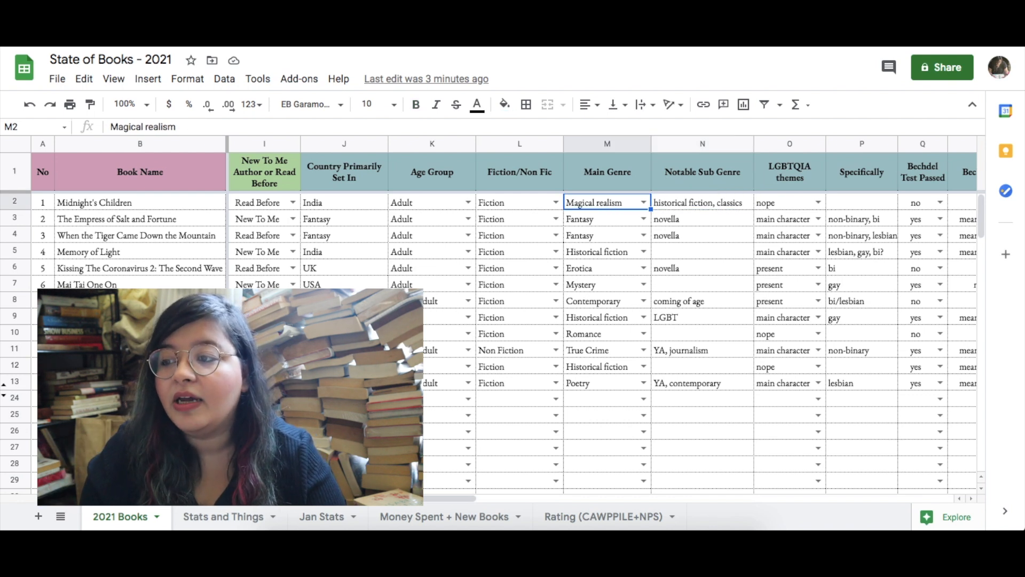
{"action": "left_click", "coordinate": [698, 203]}
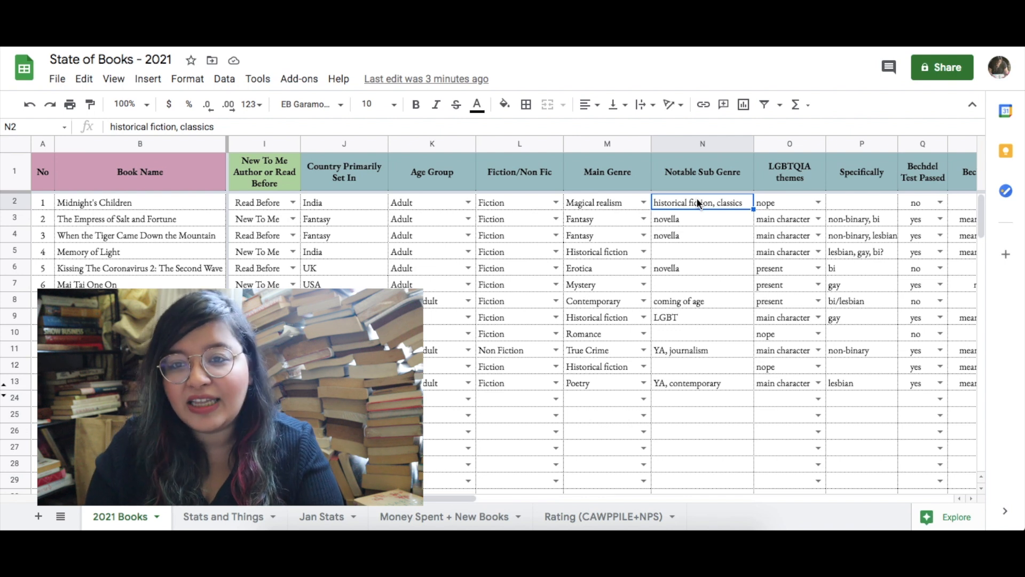
{"action": "key", "text": "Up"}
{"action": "key", "text": "Left"}
{"action": "key", "text": "Down"}
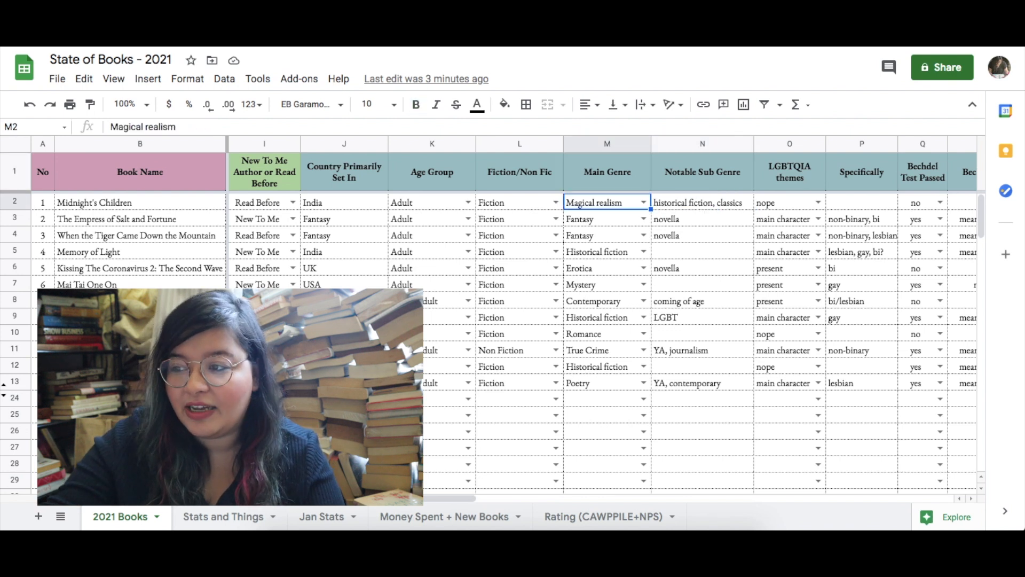
{"action": "key", "text": "Right"}
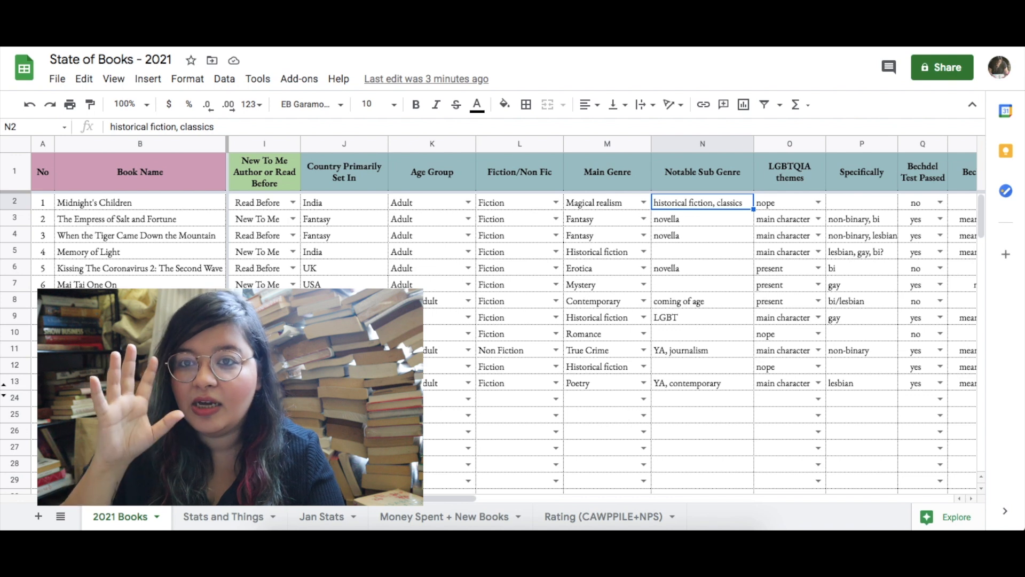
Step: Review the LGBTQIA themes choices for Midnight's Children and the accompanying Specifically column
{"action": "left_click", "coordinate": [793, 172]}
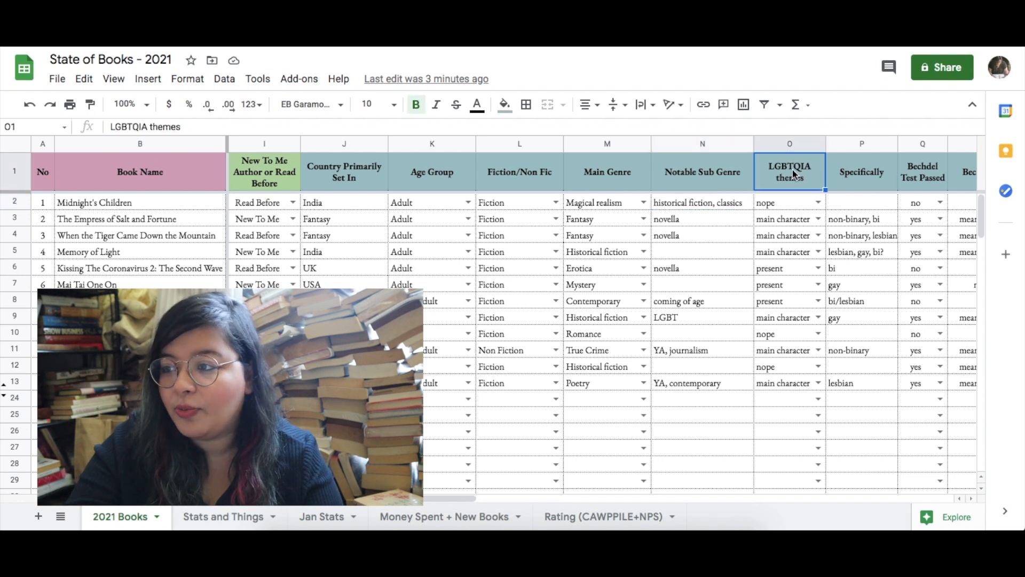
{"action": "scroll", "coordinate": [794, 174], "scroll_direction": "right", "scroll_amount": 3}
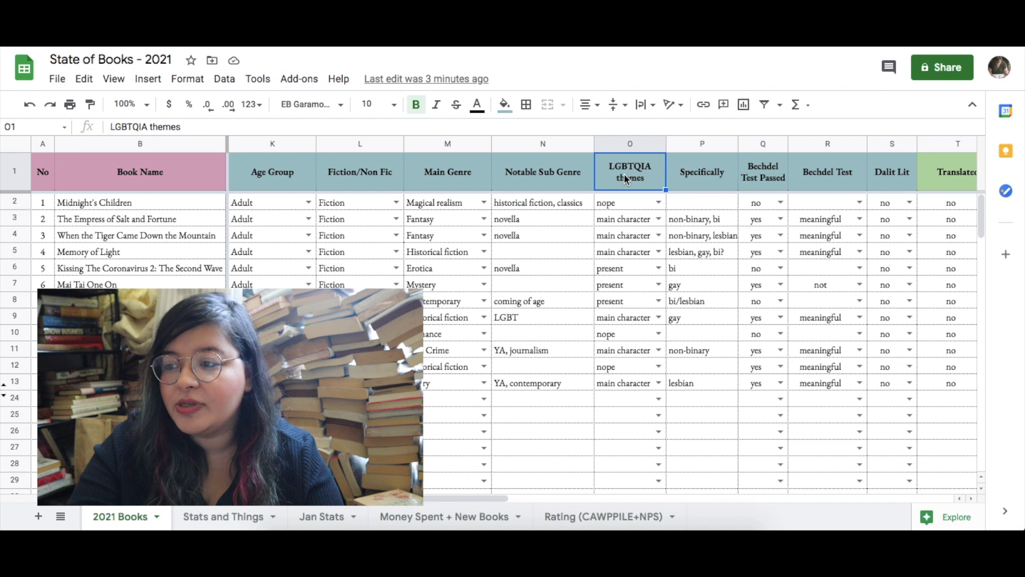
{"action": "left_click", "coordinate": [659, 203]}
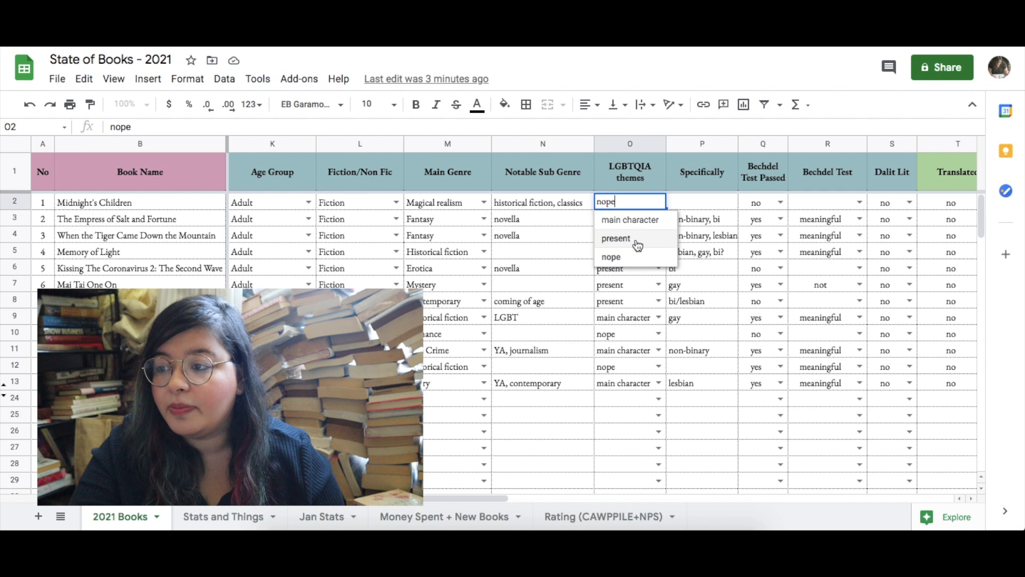
{"action": "left_click", "coordinate": [642, 257]}
{"action": "left_click", "coordinate": [704, 209]}
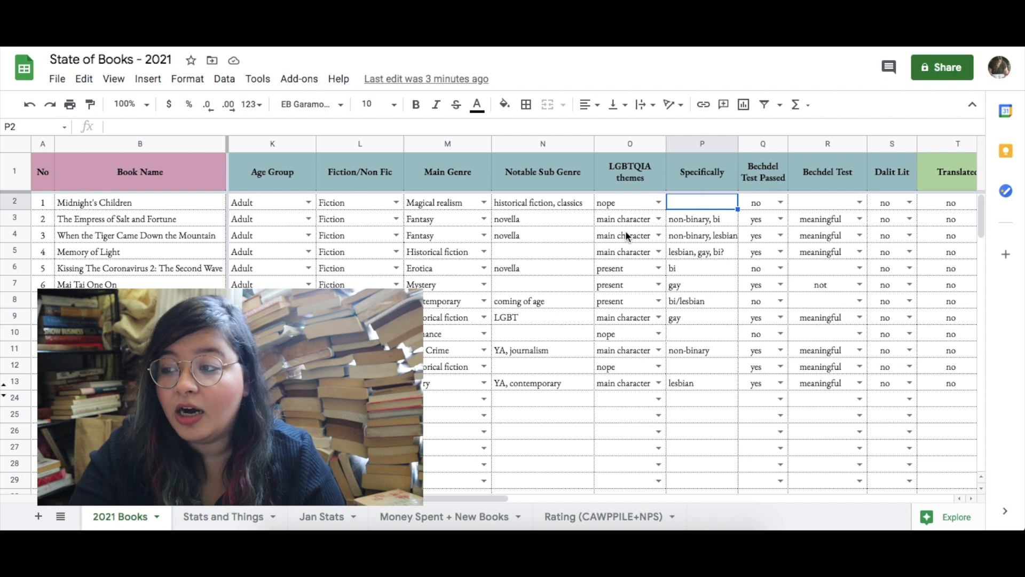
Step: Review the available choices in the Bechdel Test Passed and Bechdel Test columns
{"action": "scroll", "coordinate": [725, 213], "scroll_direction": "right", "scroll_amount": 2}
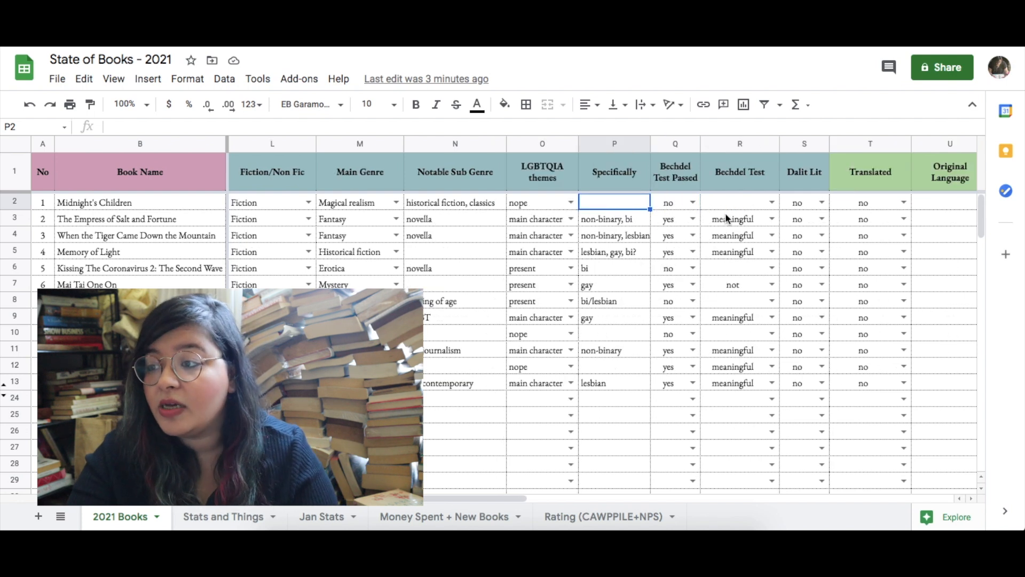
{"action": "left_click", "coordinate": [668, 178]}
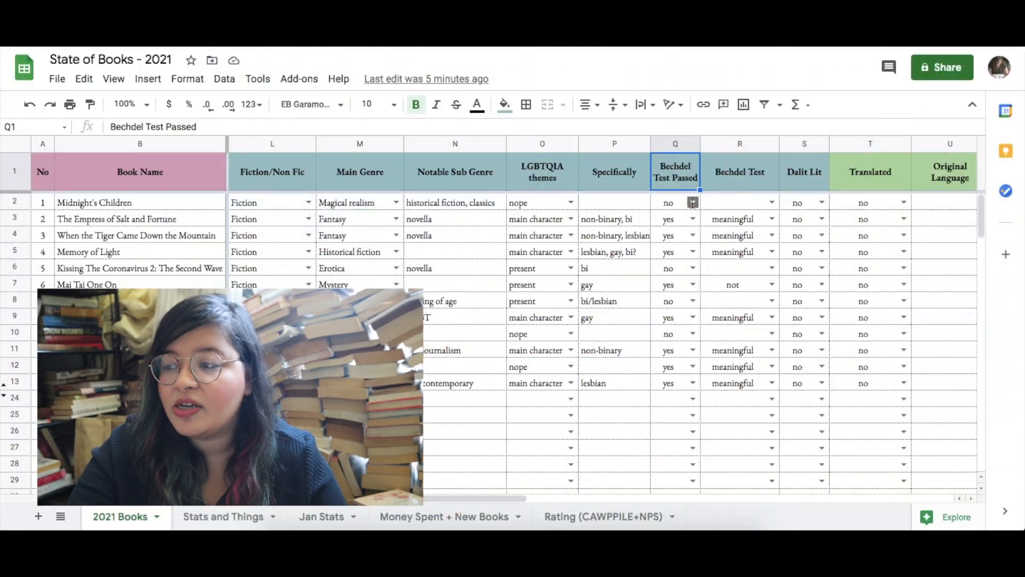
{"action": "left_click", "coordinate": [692, 202]}
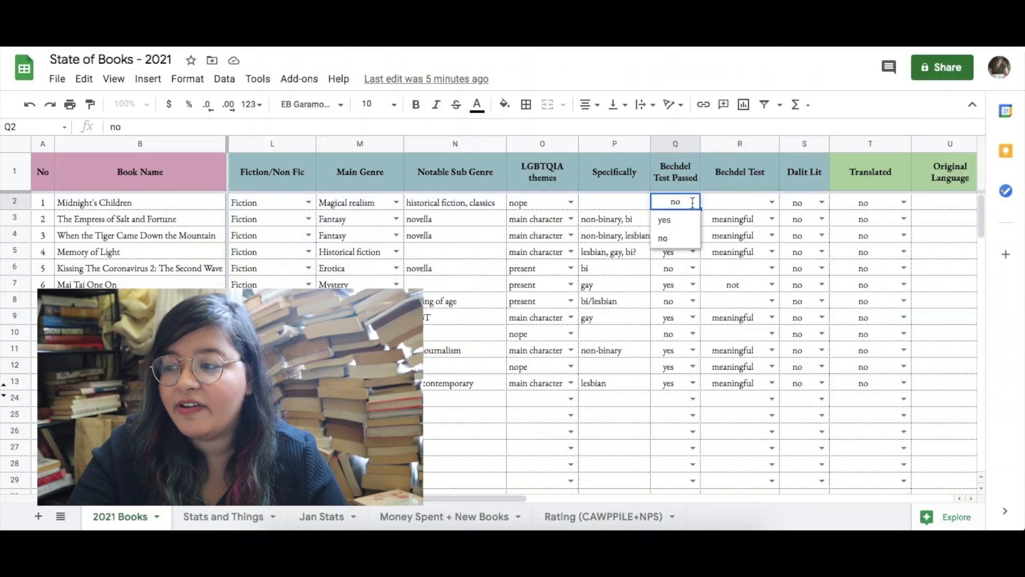
{"action": "left_click", "coordinate": [730, 201]}
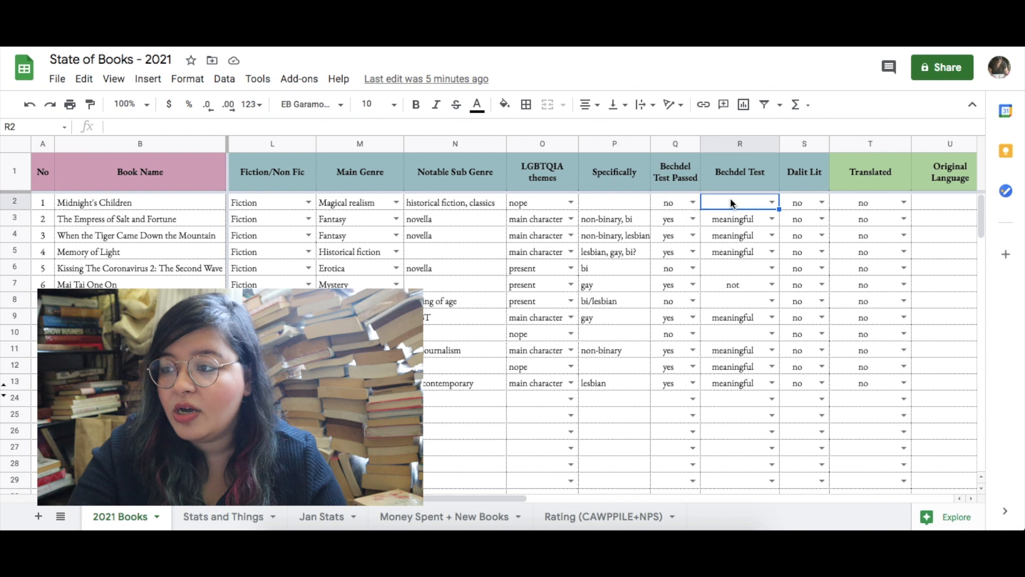
{"action": "left_click", "coordinate": [772, 220]}
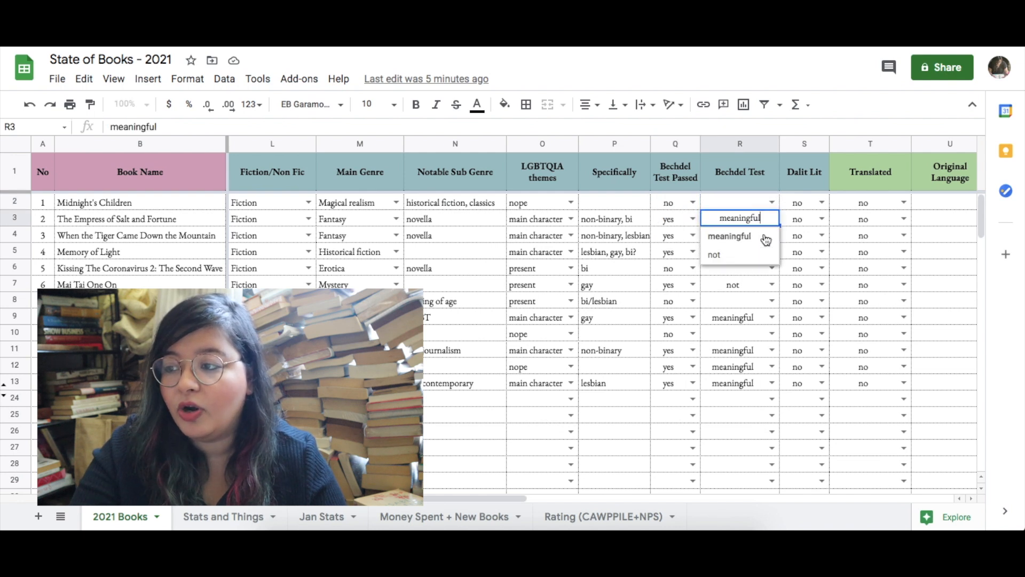
{"action": "left_click", "coordinate": [753, 270]}
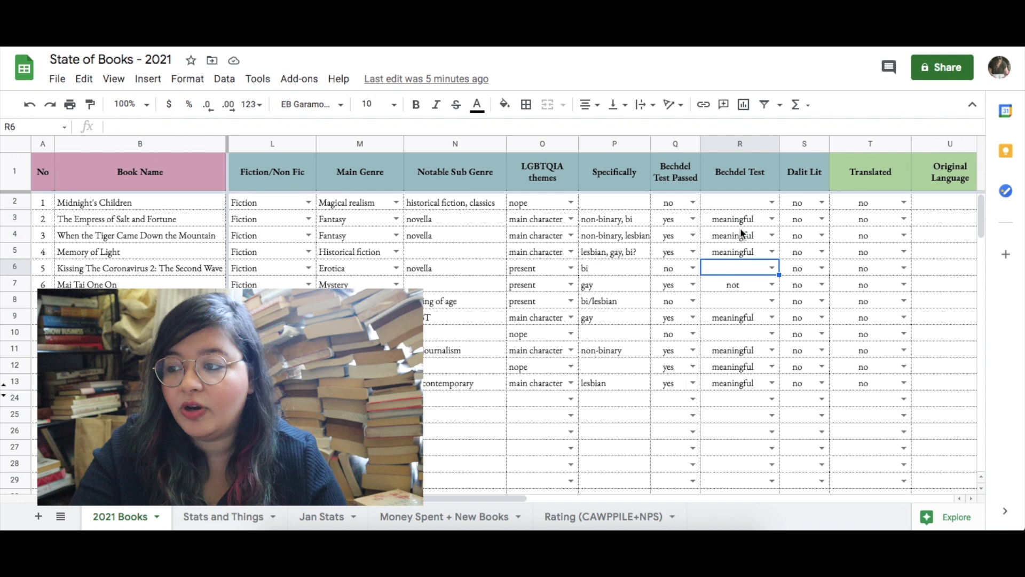
Step: Examine the Dalit Lit column's entries for the listed books
{"action": "scroll", "coordinate": [758, 226], "scroll_direction": "right", "scroll_amount": 2}
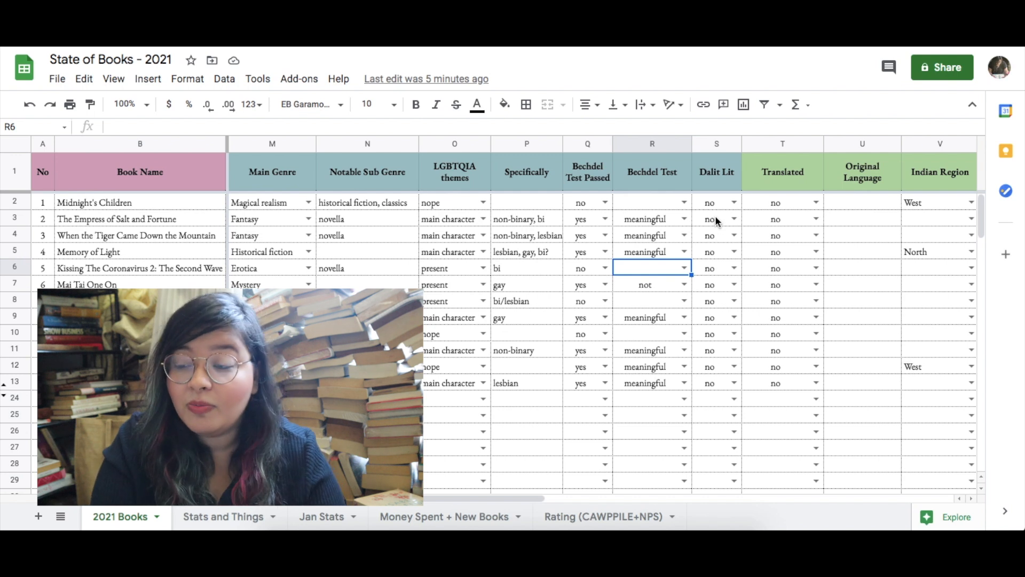
{"action": "left_click_drag", "start_coordinate": [708, 200], "coordinate": [710, 235]}
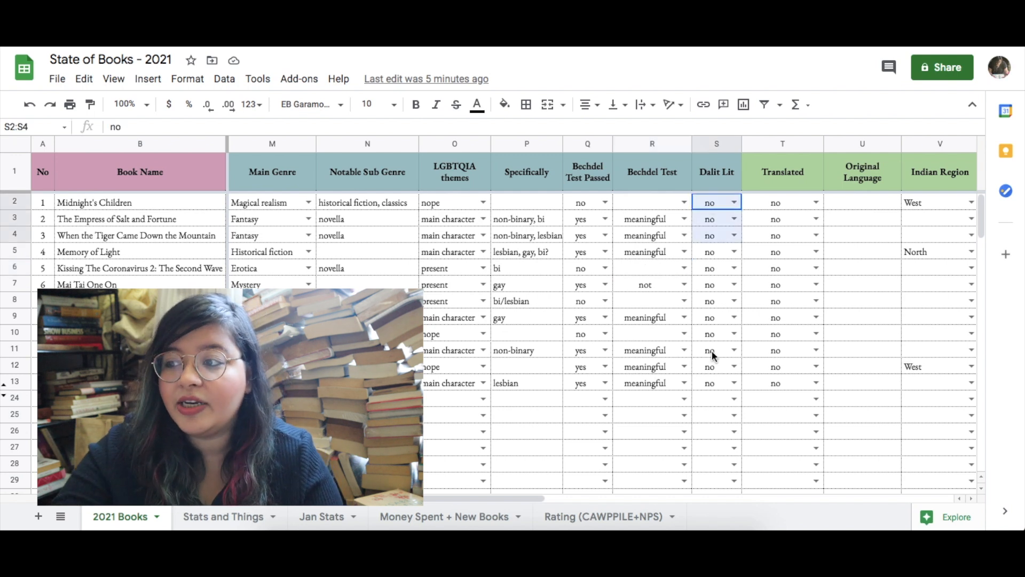
{"action": "left_click_drag", "start_coordinate": [713, 356], "coordinate": [709, 393]}
Step: Review the available Translated choices for Midnight's Children and the adjoining Original Language column
{"action": "left_click", "coordinate": [748, 283]}
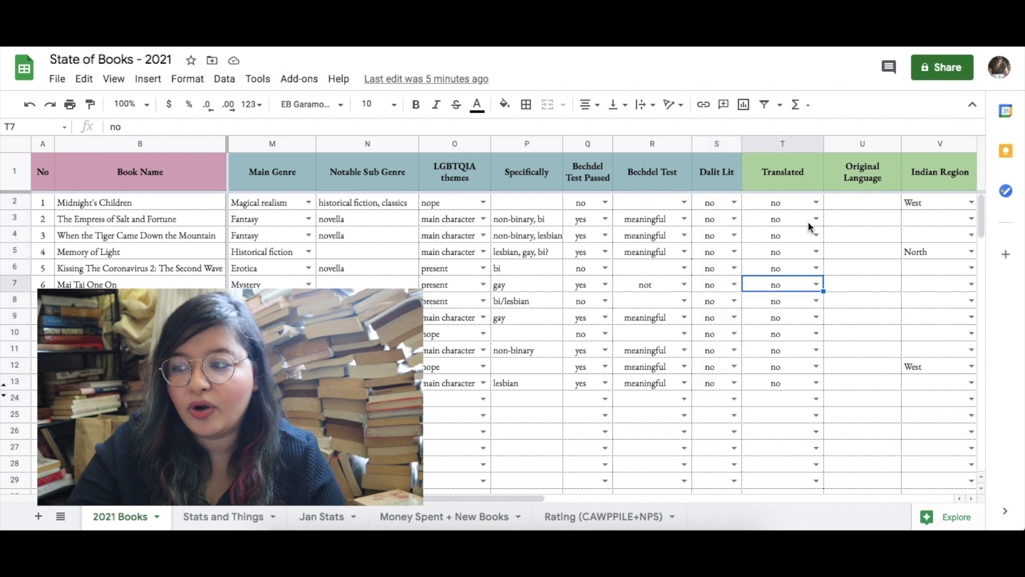
{"action": "scroll", "coordinate": [809, 222], "scroll_direction": "right", "scroll_amount": 1}
{"action": "left_click", "coordinate": [704, 206]}
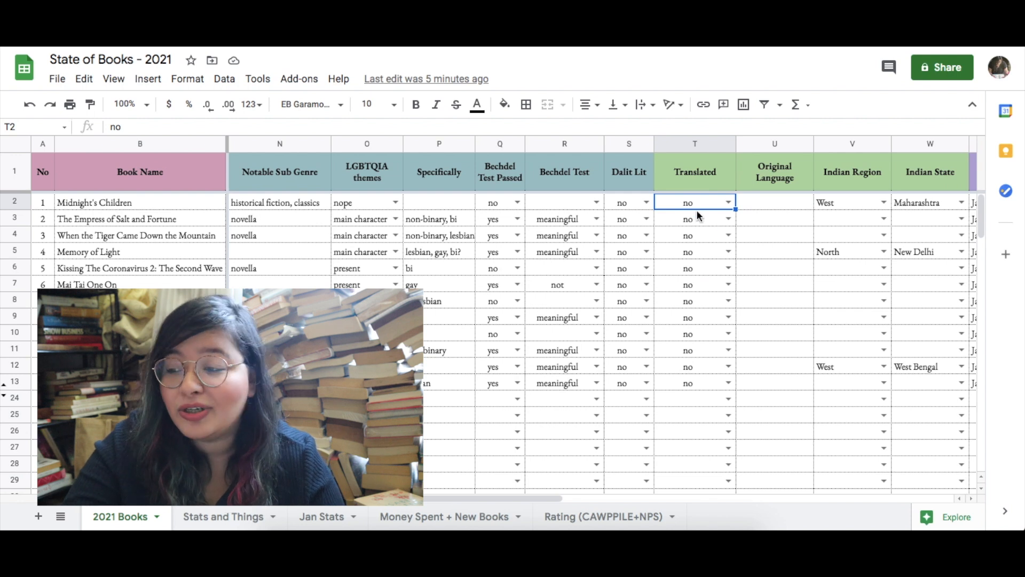
{"action": "left_click", "coordinate": [729, 203]}
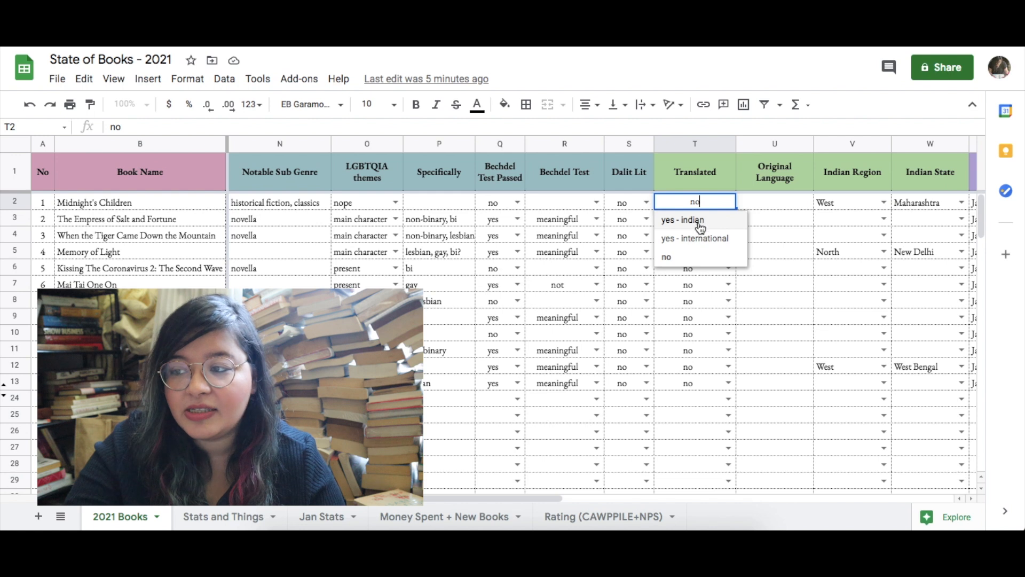
{"action": "left_click", "coordinate": [786, 209]}
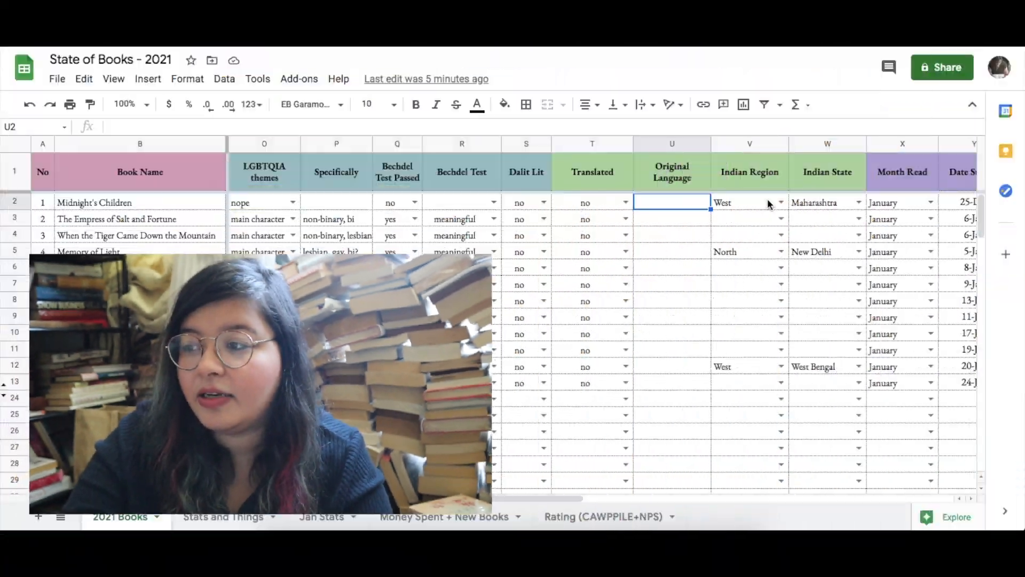
Step: Mark Midnight's Children as translated with "yes - indian" and enter Marathi as its original language
{"action": "left_click", "coordinate": [623, 202]}
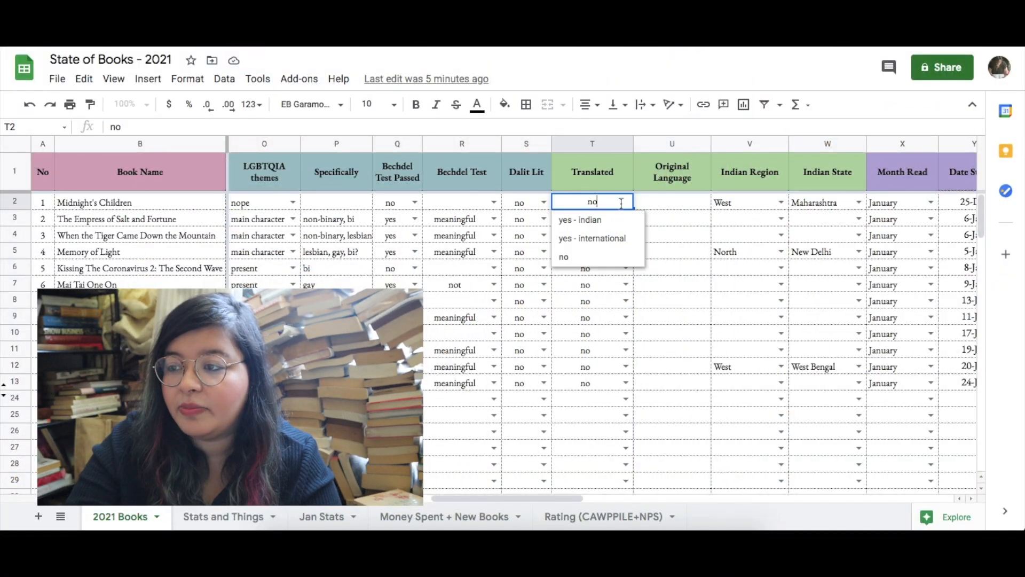
{"action": "left_click", "coordinate": [598, 220]}
{"action": "left_click", "coordinate": [668, 202]}
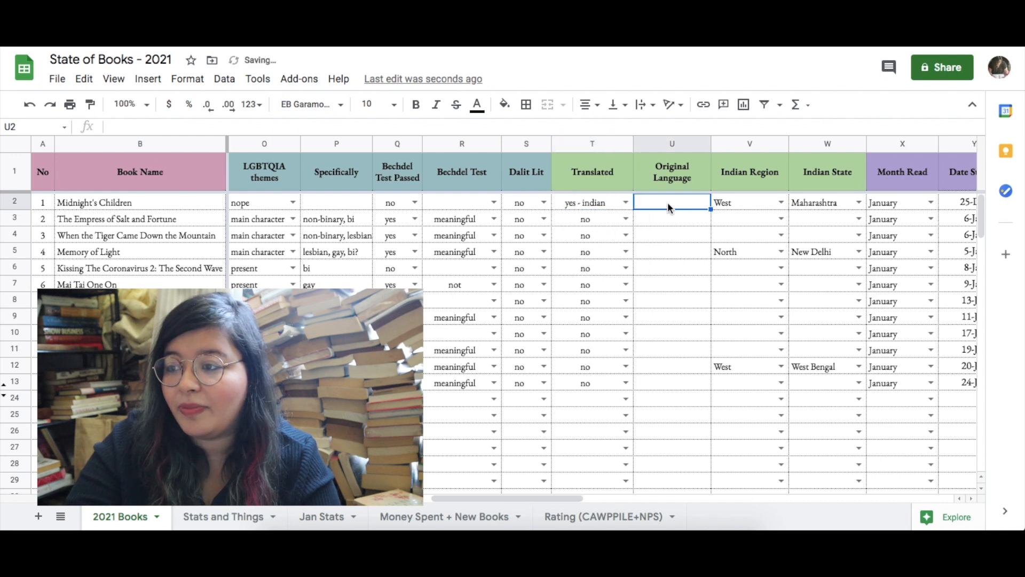
{"action": "type", "text": "Marathi"}
{"action": "key", "text": "Return"}
{"action": "key", "text": "Up"}
{"action": "key", "text": "Left"}
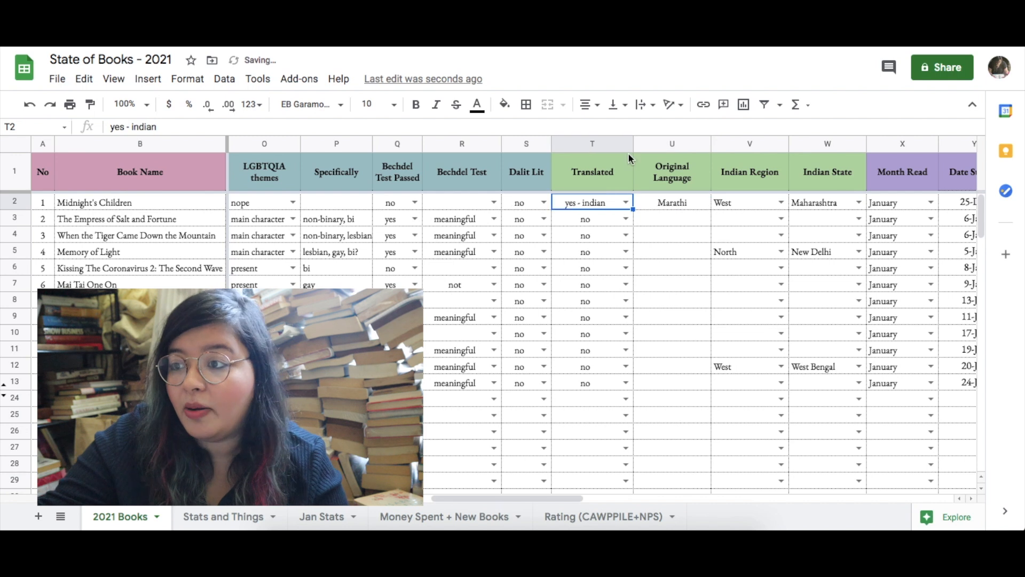
Step: Set Translated for Midnight's Children to "no" and clear its Original Language entry
{"action": "left_click", "coordinate": [626, 202]}
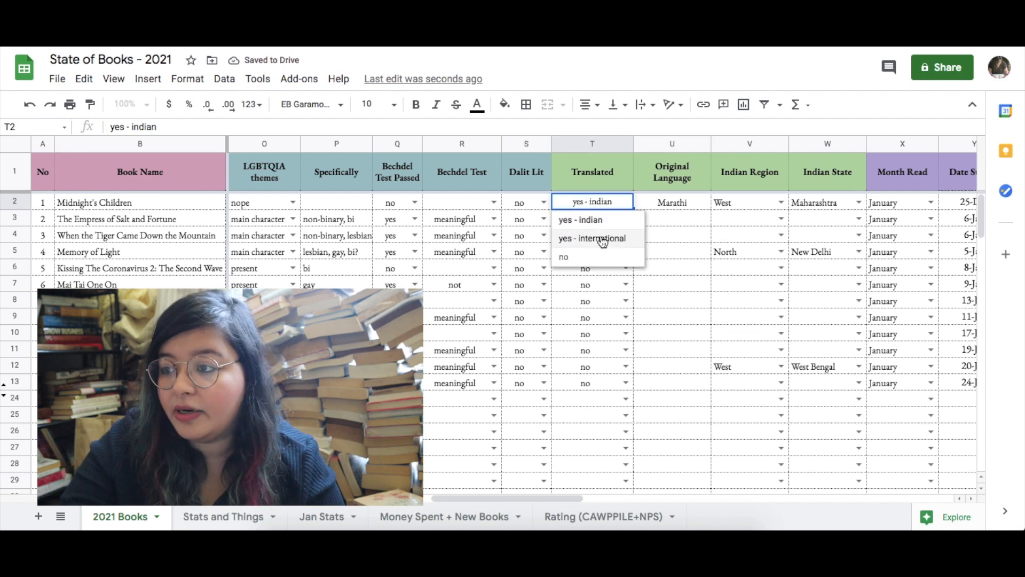
{"action": "left_click", "coordinate": [587, 257]}
{"action": "left_click", "coordinate": [687, 202]}
{"action": "key", "text": "Delete"}
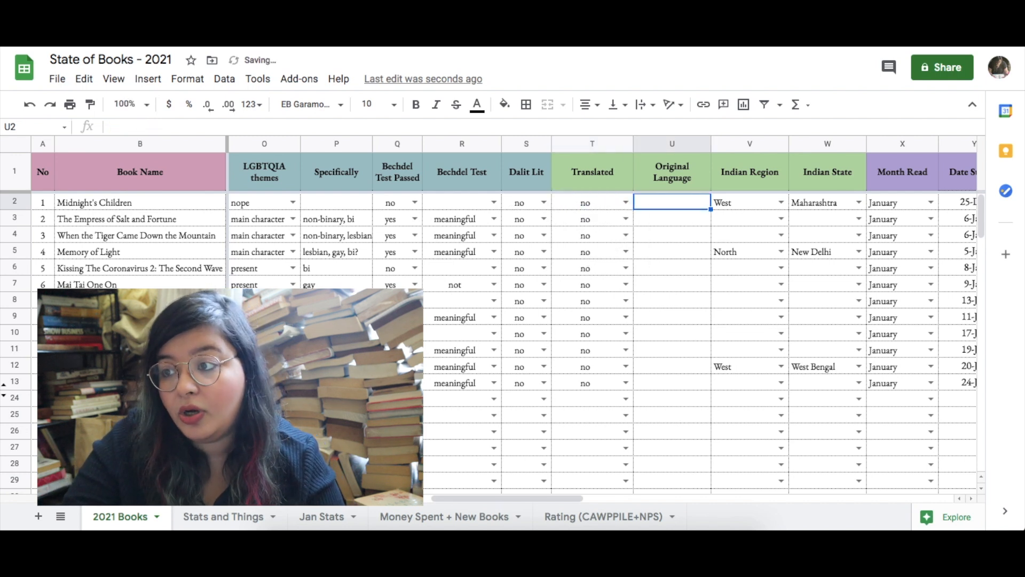
Step: Compare the Indian Region and Indian State entries for Midnight's Children
{"action": "key", "text": "Right"}
{"action": "key", "text": "Right"}
{"action": "key", "text": "Left"}
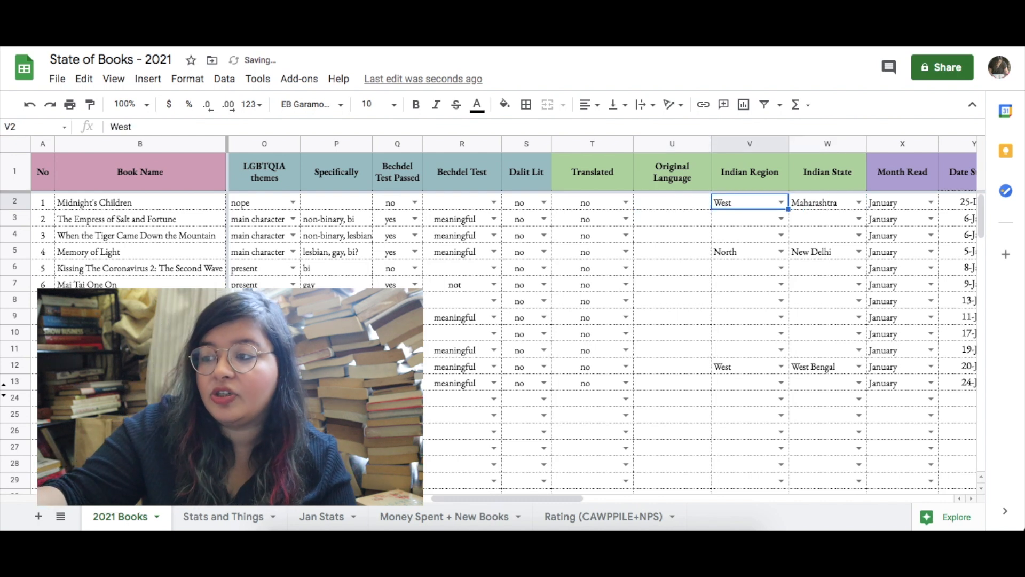
{"action": "key", "text": "Right"}
{"action": "key", "text": "Right"}
{"action": "key", "text": "Right"}
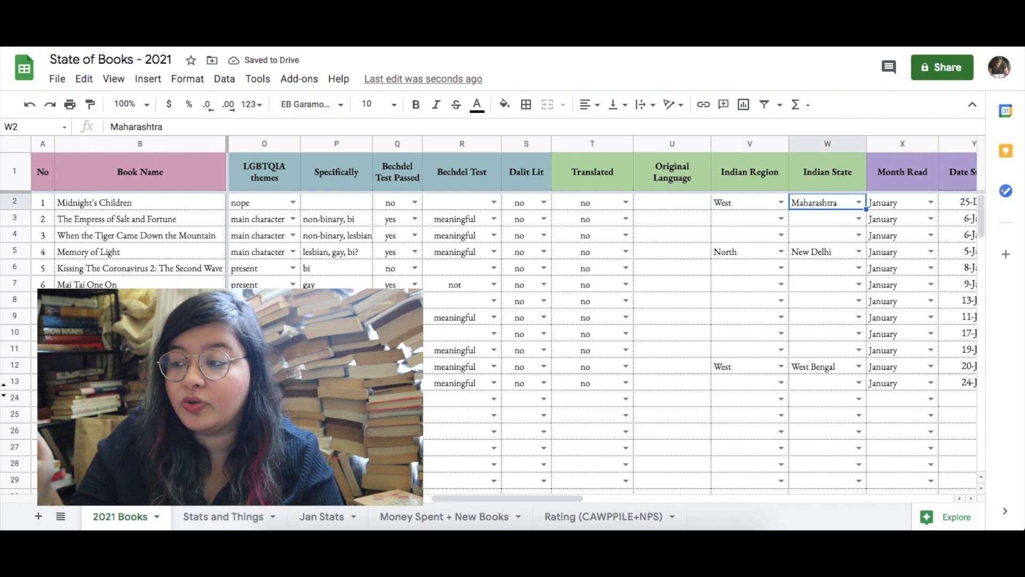
{"action": "key", "text": "Left"}
{"action": "key", "text": "Left"}
{"action": "key", "text": "Left"}
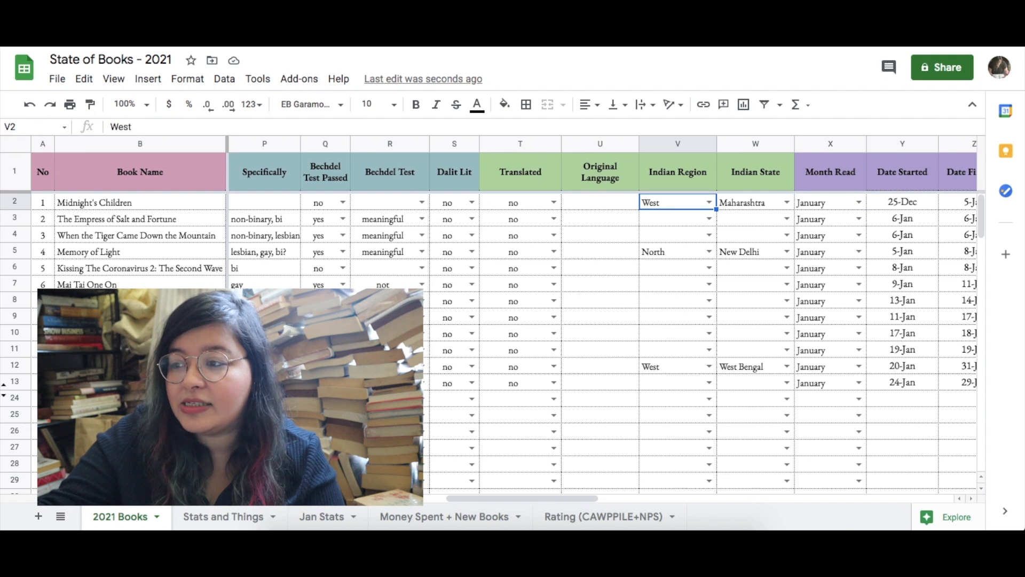
{"action": "key", "text": "Right"}
{"action": "key", "text": "Left"}
{"action": "key", "text": "Right"}
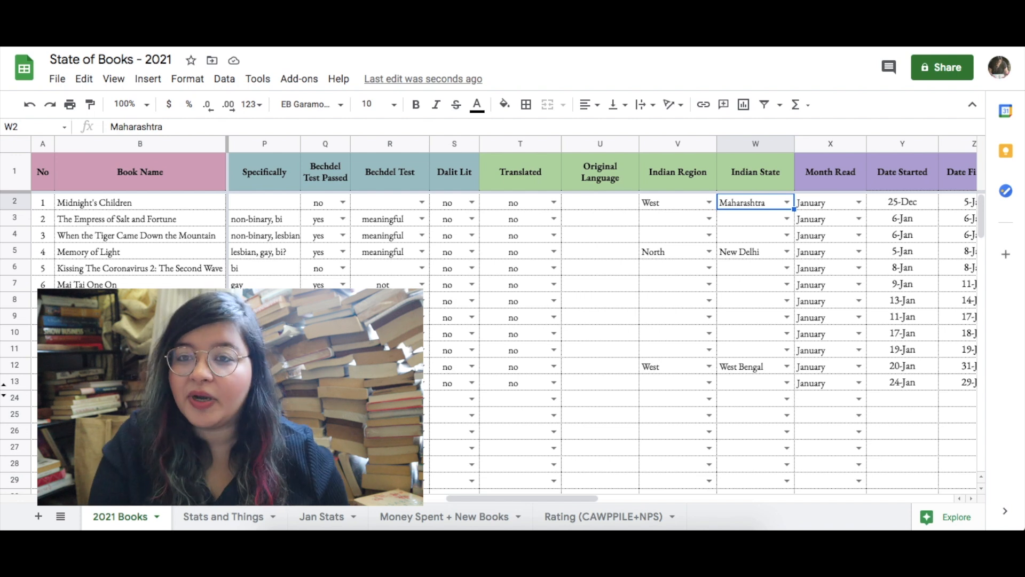
Step: Review the available Month Read choices and the Date Started entry for Midnight's Children
{"action": "scroll", "coordinate": [603, 321], "scroll_direction": "right", "scroll_amount": 5}
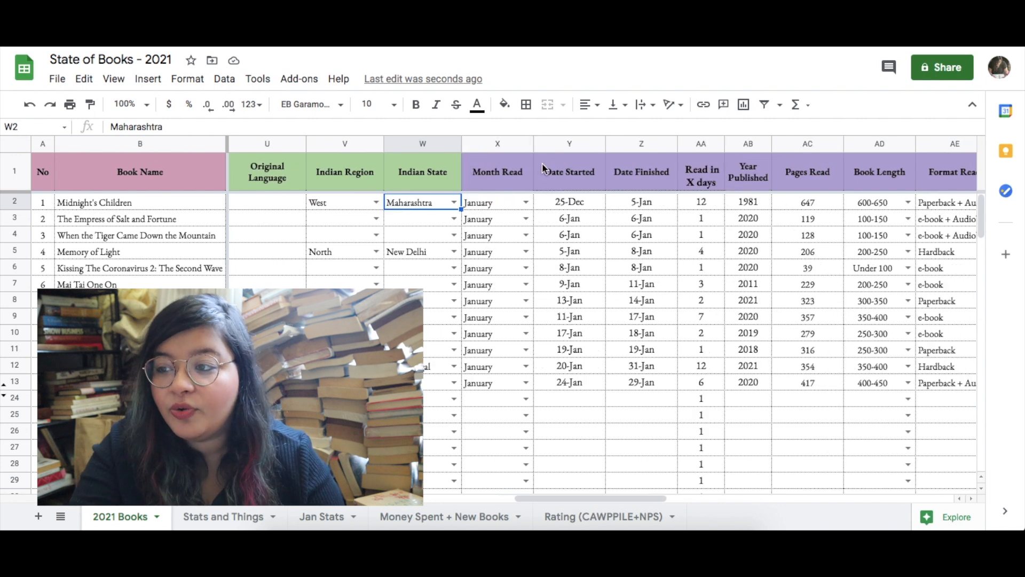
{"action": "left_click", "coordinate": [517, 203]}
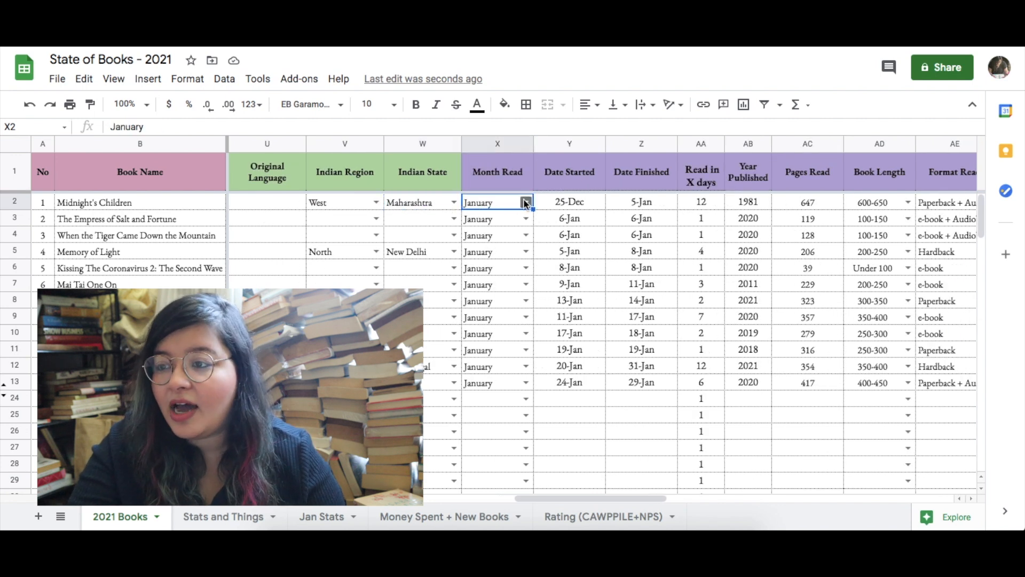
{"action": "left_click", "coordinate": [527, 201]}
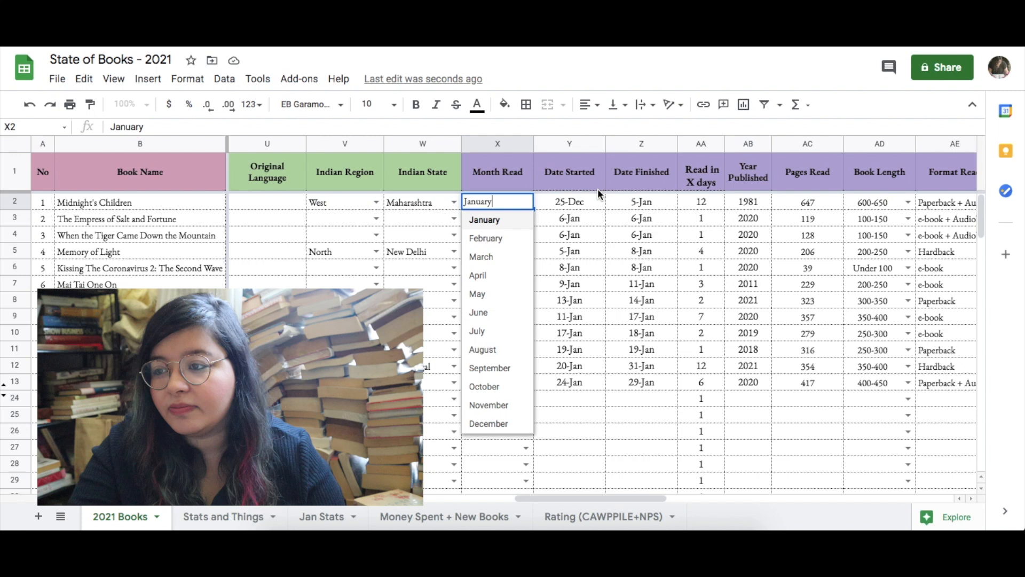
{"action": "left_click", "coordinate": [572, 204]}
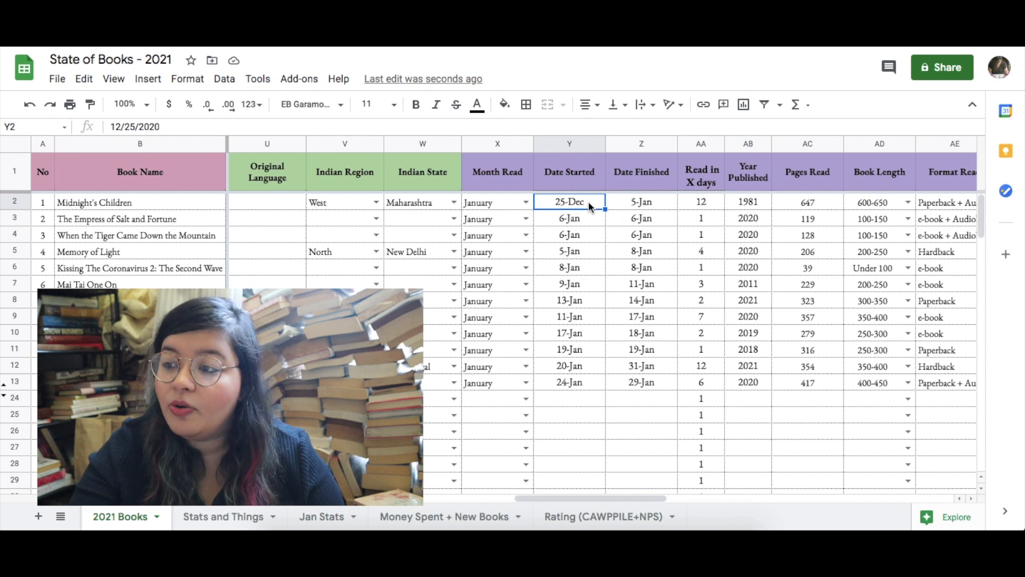
Step: Copy the 24-Jan Date Started entry from row 13 into the empty Date Started cell in row 24
{"action": "left_click", "coordinate": [580, 381]}
{"action": "double_click", "coordinate": [580, 397]}
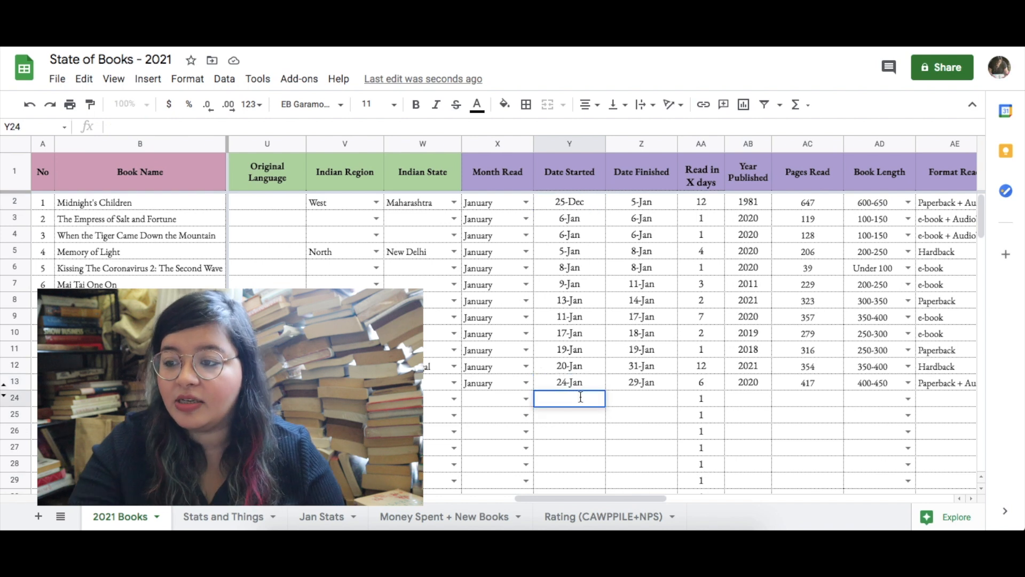
{"action": "left_click", "coordinate": [572, 371]}
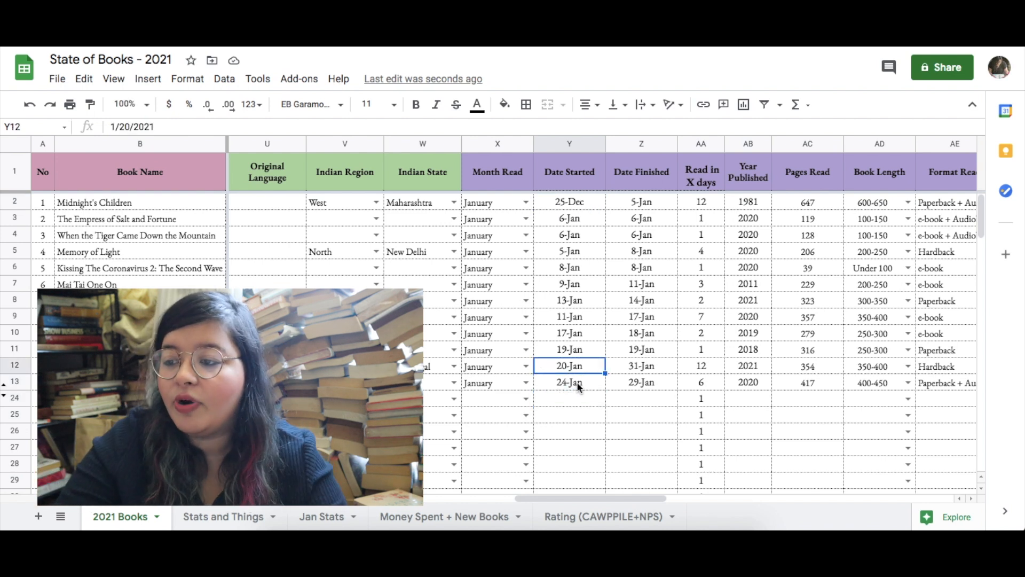
{"action": "left_click", "coordinate": [577, 384]}
{"action": "key", "text": "ctrl+c"}
{"action": "left_click", "coordinate": [582, 399]}
{"action": "key", "text": "ctrl+v"}
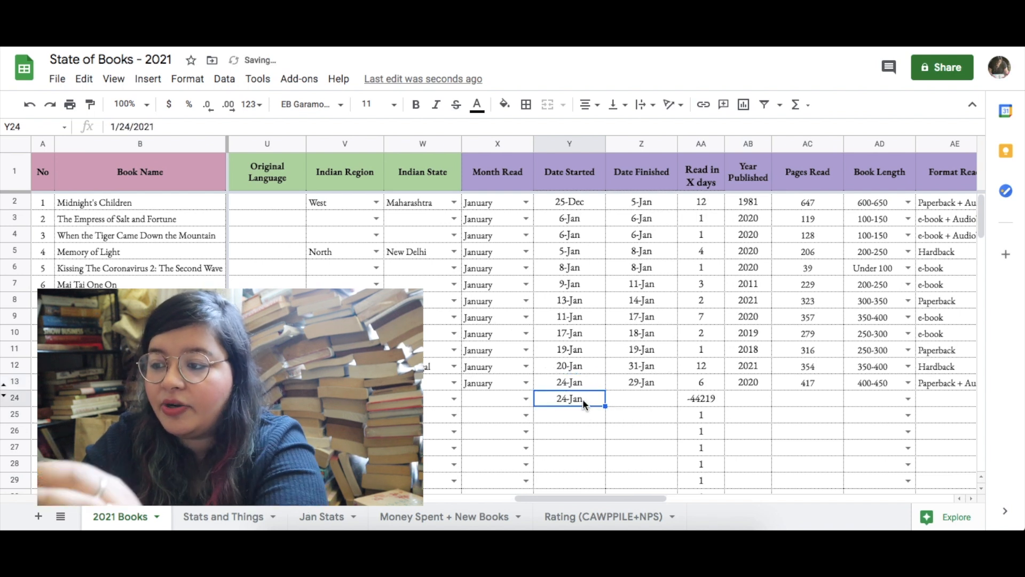
Step: Set row 24's Date Started to 21 February 2021 and its Month Read to February
{"action": "double_click", "coordinate": [582, 399]}
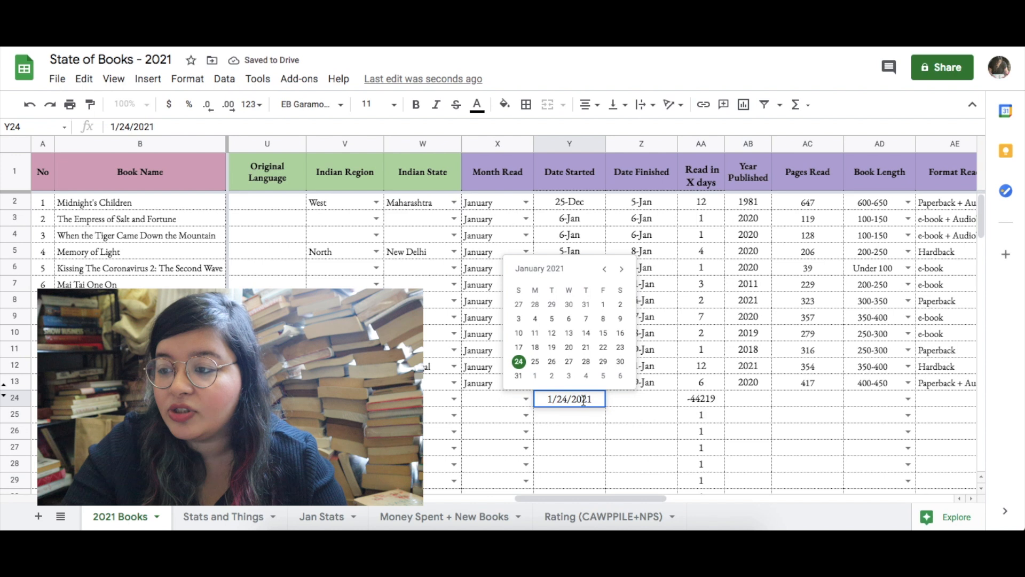
{"action": "left_click", "coordinate": [623, 269]}
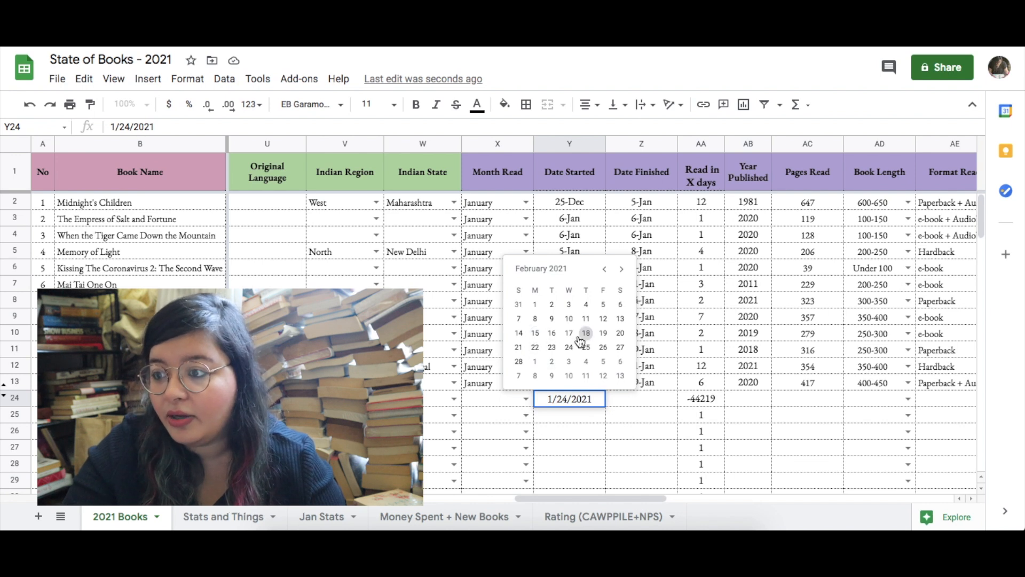
{"action": "left_click", "coordinate": [518, 347]}
{"action": "left_click", "coordinate": [528, 402]}
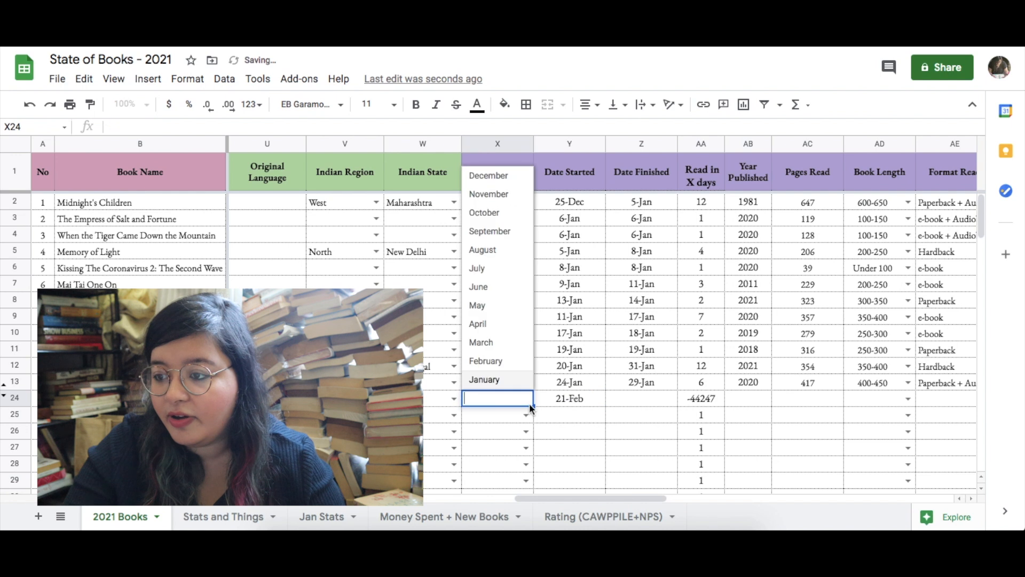
{"action": "left_click", "coordinate": [501, 361]}
Step: Copy row 24's start date into Date Finished, set it to 23 February 2021, and inspect the Read in X days formula
{"action": "left_click", "coordinate": [591, 398]}
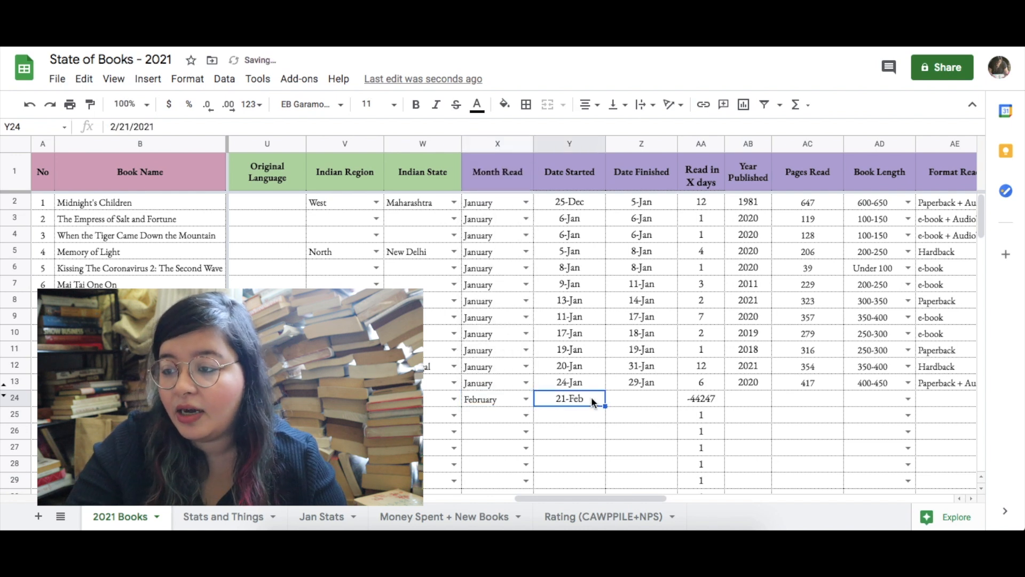
{"action": "key", "text": "ctrl+c"}
{"action": "left_click", "coordinate": [630, 396]}
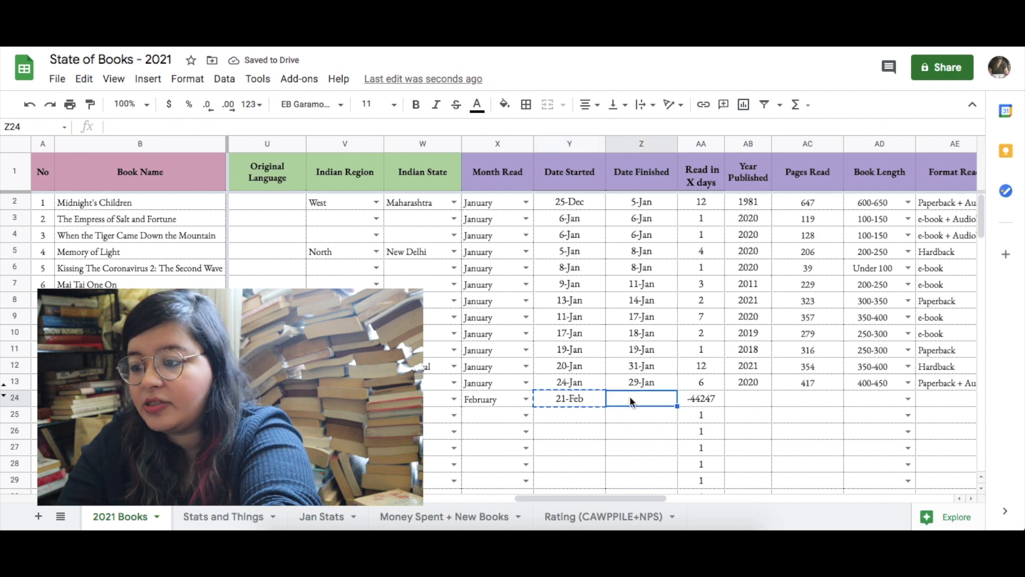
{"action": "key", "text": "ctrl+v"}
{"action": "double_click", "coordinate": [632, 400]}
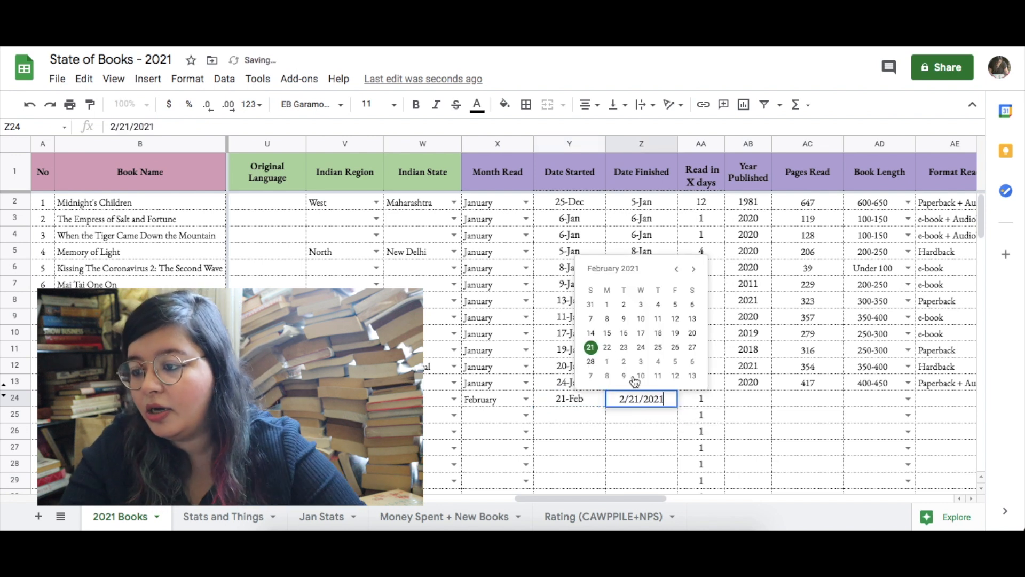
{"action": "left_click", "coordinate": [625, 348]}
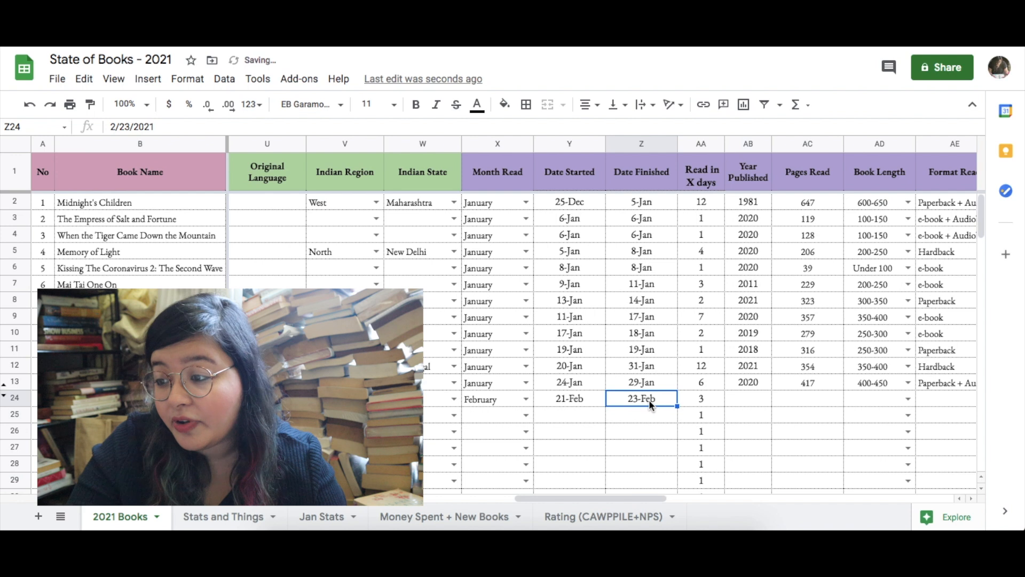
{"action": "left_click", "coordinate": [710, 401]}
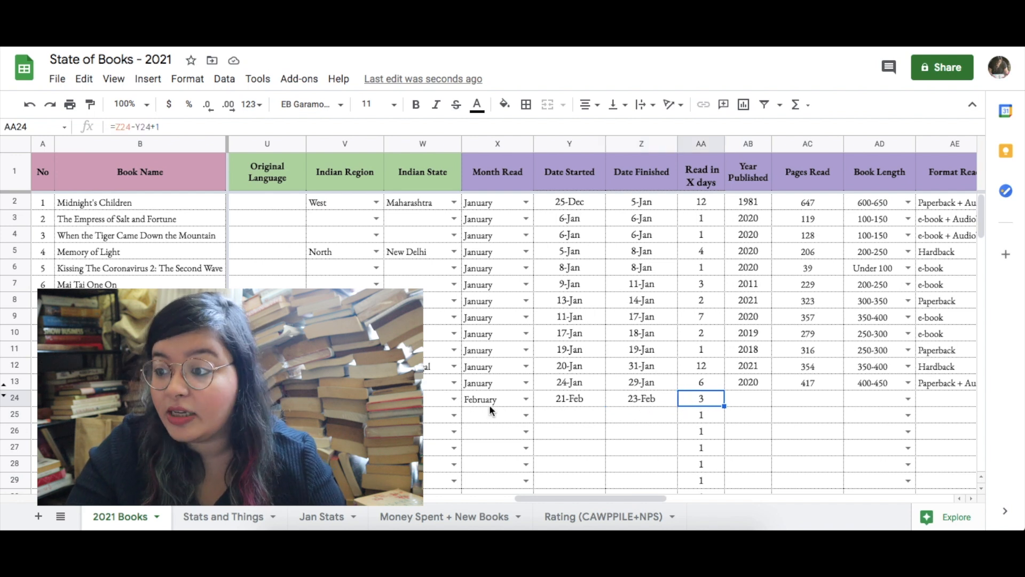
Step: Clear the sample Month Read, Date Started and Date Finished entries from row 24
{"action": "left_click_drag", "start_coordinate": [486, 402], "coordinate": [631, 400]}
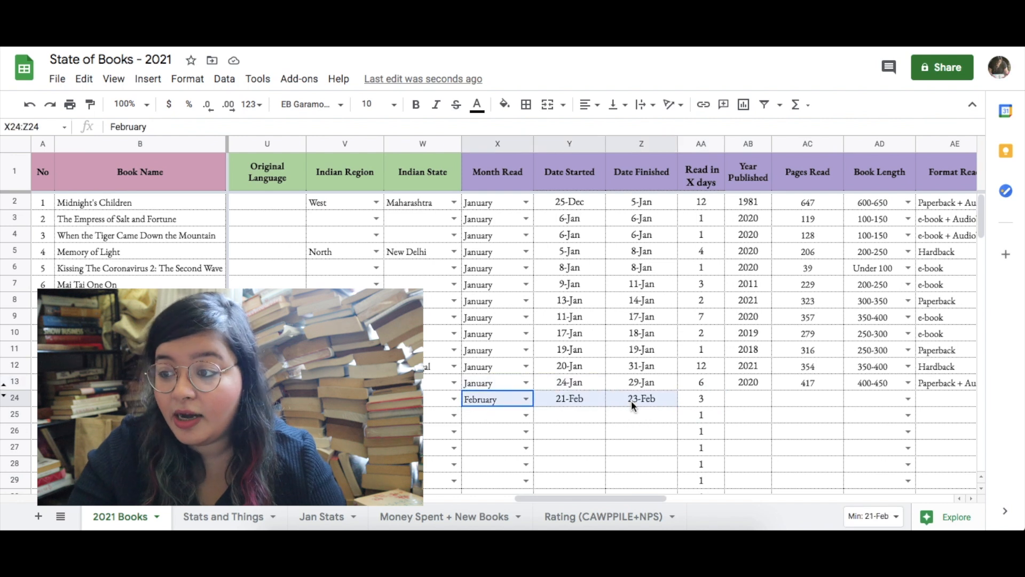
{"action": "key", "text": "Delete"}
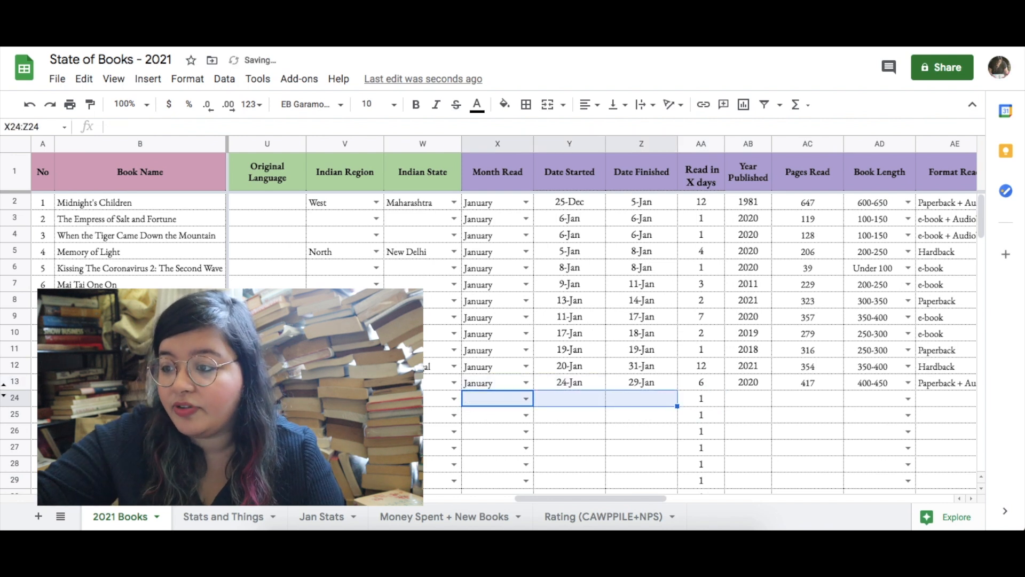
{"action": "left_click", "coordinate": [569, 398]}
Step: Examine the reading-detail columns from Read in X days and Year Published through Subscription Services Used
{"action": "key", "text": "Right"}
{"action": "key", "text": "Right"}
{"action": "key", "text": "Right"}
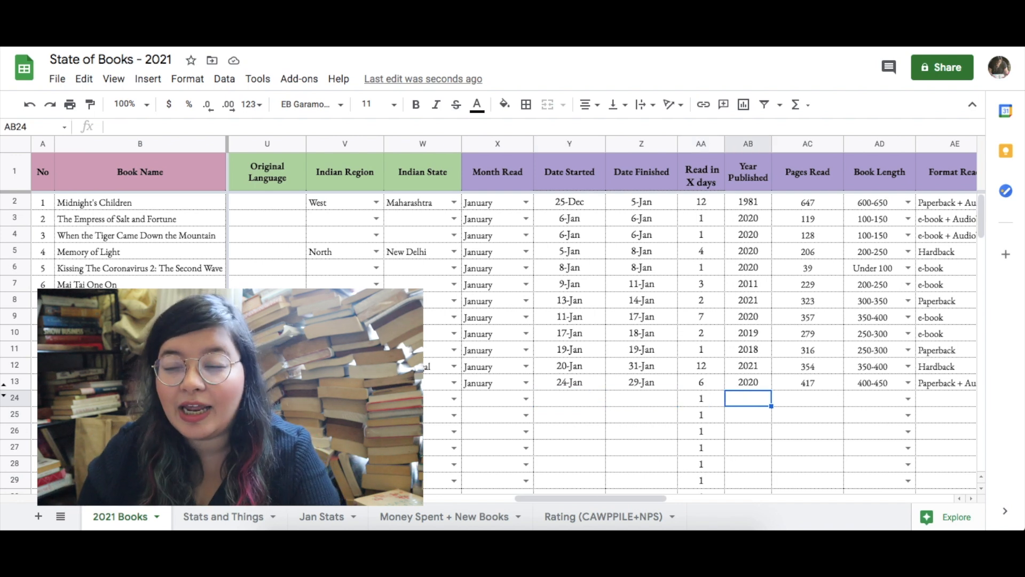
{"action": "key", "text": "Right"}
{"action": "key", "text": "Up"}
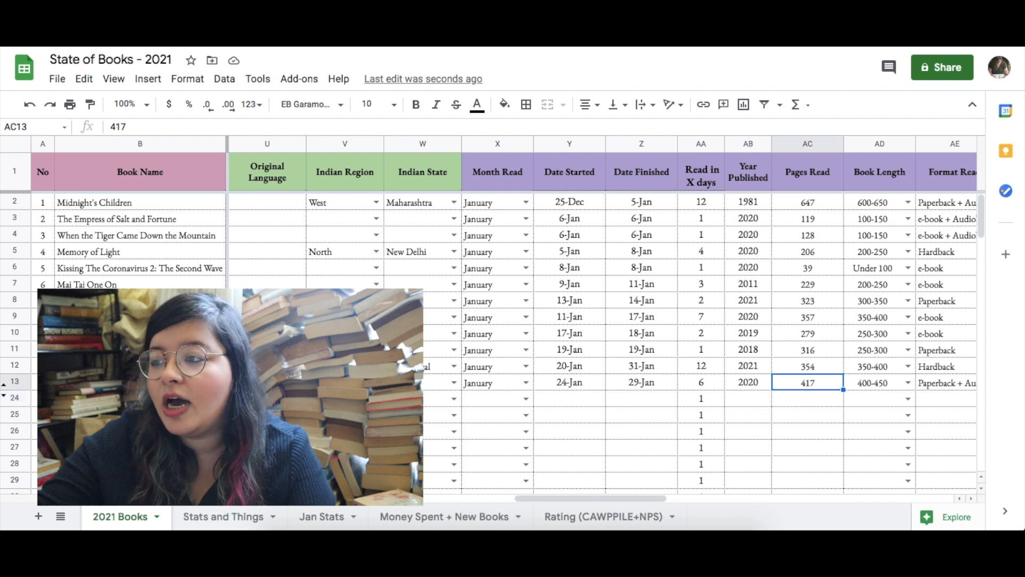
{"action": "key", "text": "Right"}
{"action": "key", "text": "Right"}
{"action": "key", "text": "Right"}
{"action": "key", "text": "Right"}
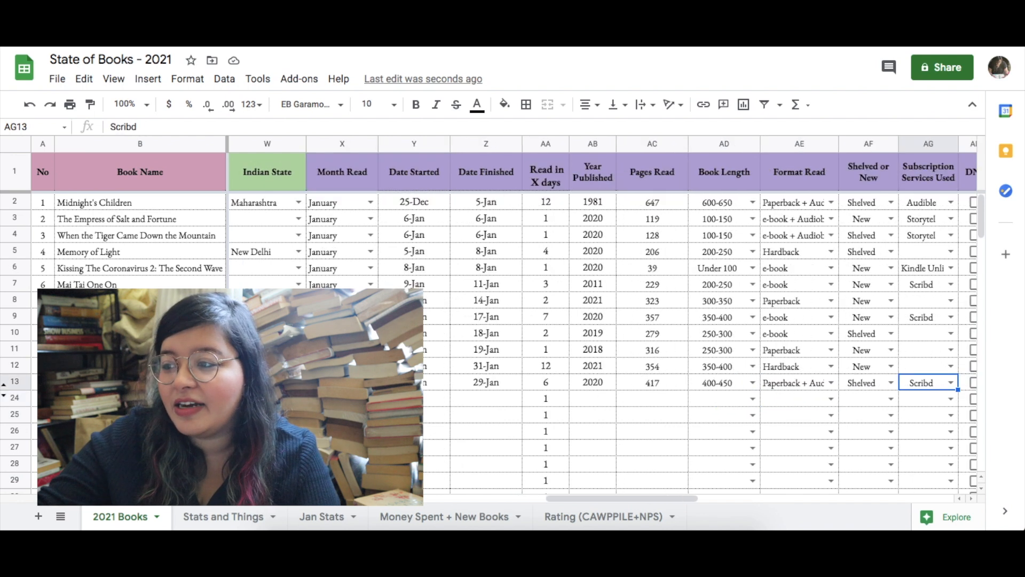
Step: Examine the Book Length page-range choices for Kissing The Coronavirus 2 in row 6
{"action": "key", "text": "Left"}
{"action": "key", "text": "Left"}
{"action": "key", "text": "Left"}
{"action": "key", "text": "Left"}
{"action": "key", "text": "Right"}
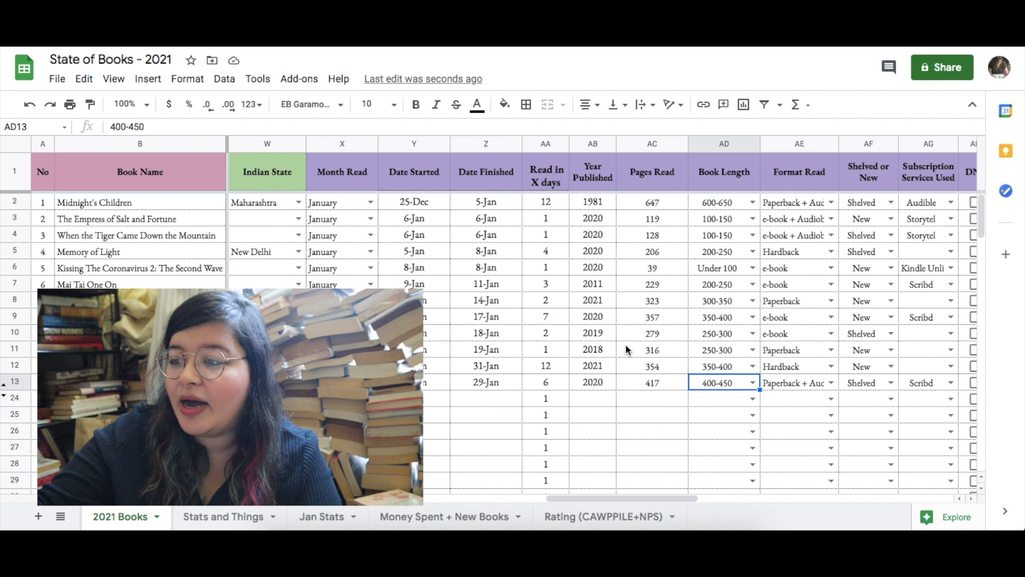
{"action": "left_click", "coordinate": [751, 269]}
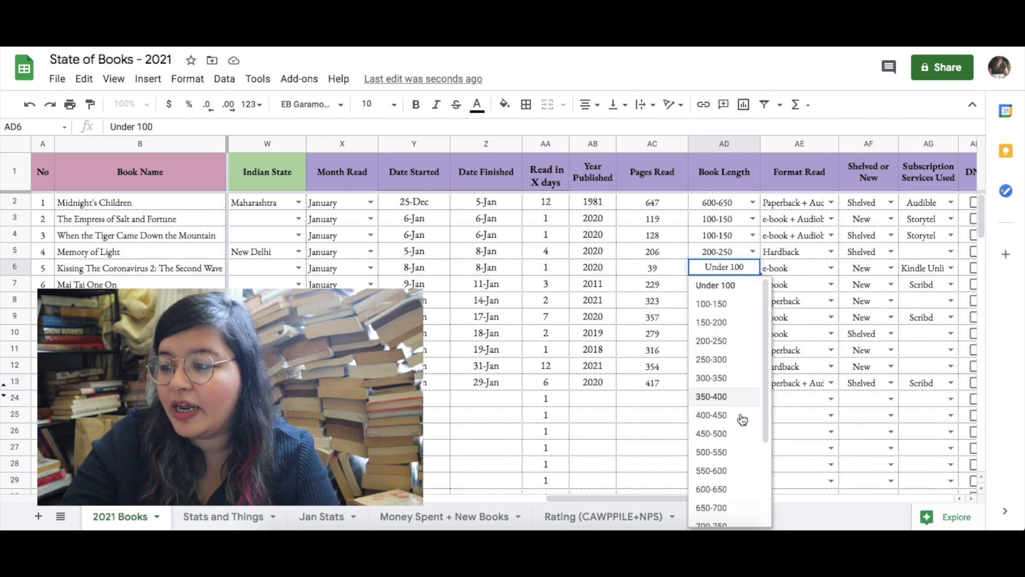
{"action": "scroll", "coordinate": [742, 419], "scroll_direction": "down", "scroll_amount": 2}
{"action": "scroll", "coordinate": [742, 419], "scroll_direction": "up", "scroll_amount": 4}
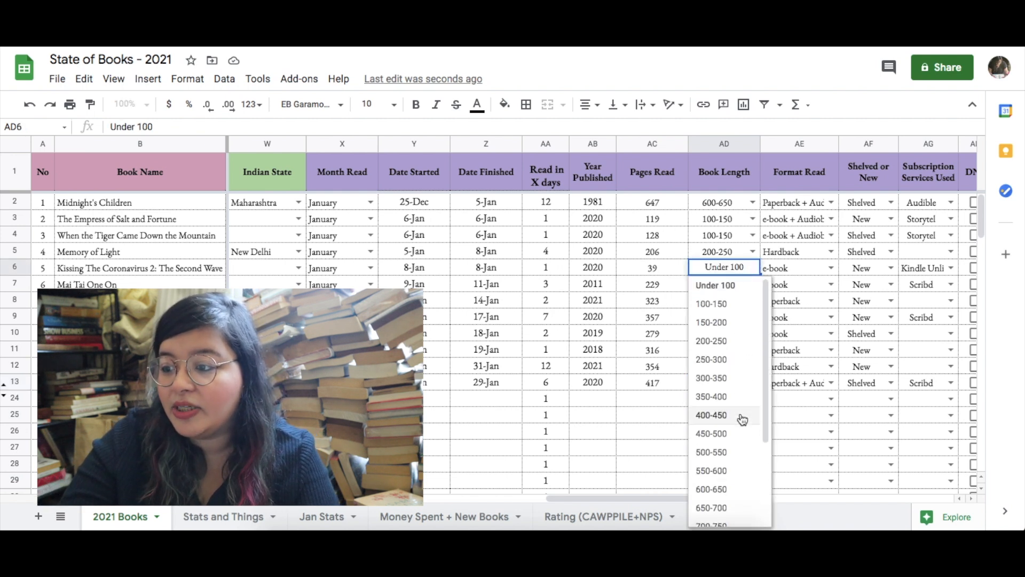
{"action": "left_click", "coordinate": [781, 268]}
{"action": "left_click", "coordinate": [742, 268]}
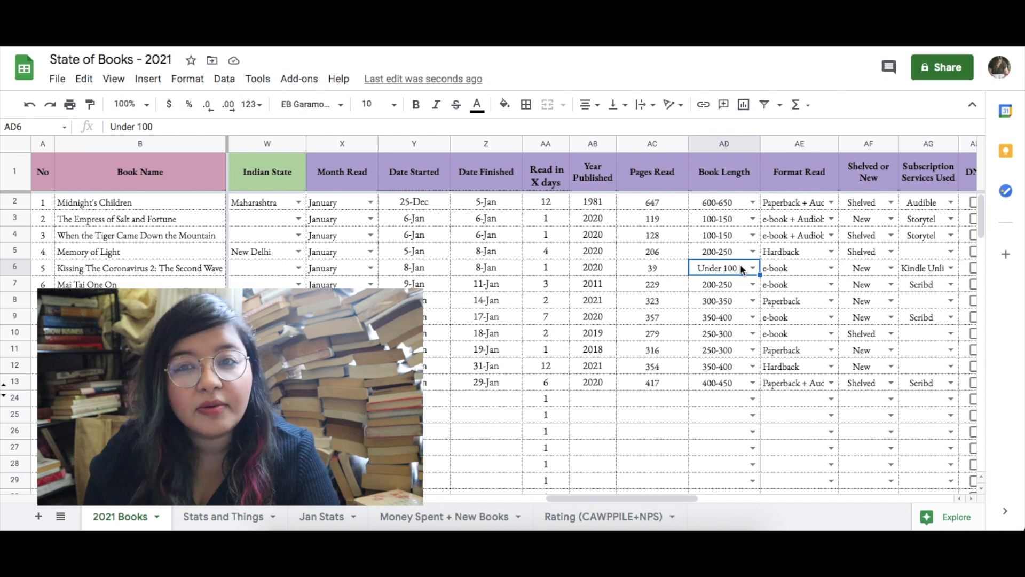
Step: Examine the Format Read entry in row 6 and the Shelved or New entries in several rows
{"action": "scroll", "coordinate": [742, 265], "scroll_direction": "right", "scroll_amount": 3}
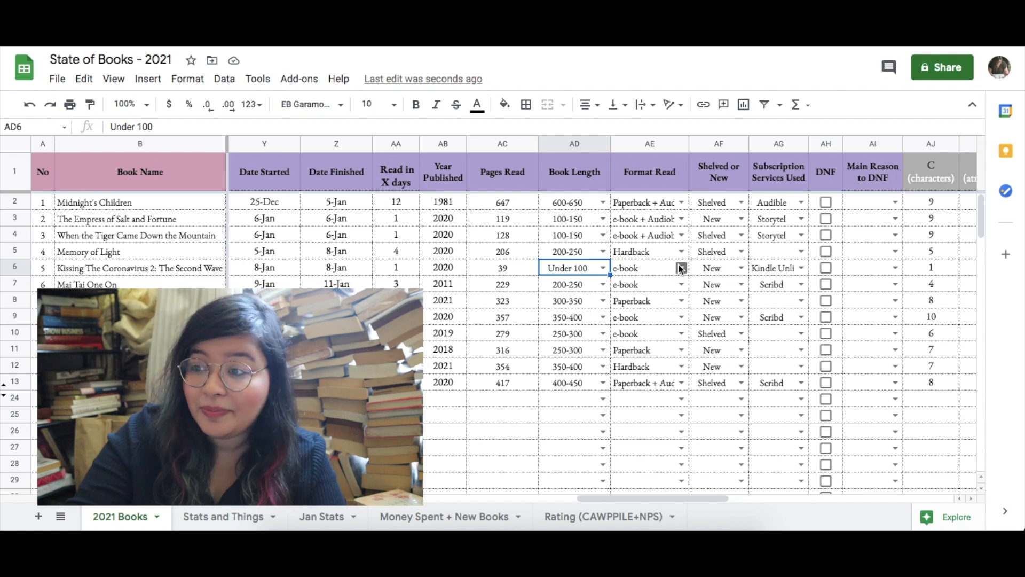
{"action": "left_click", "coordinate": [682, 267]}
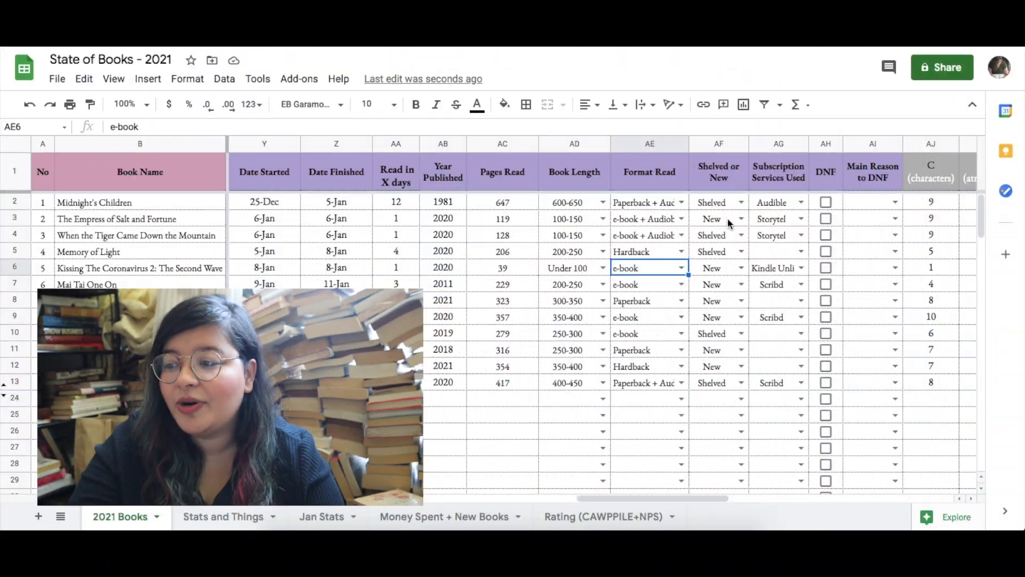
{"action": "left_click", "coordinate": [726, 185]}
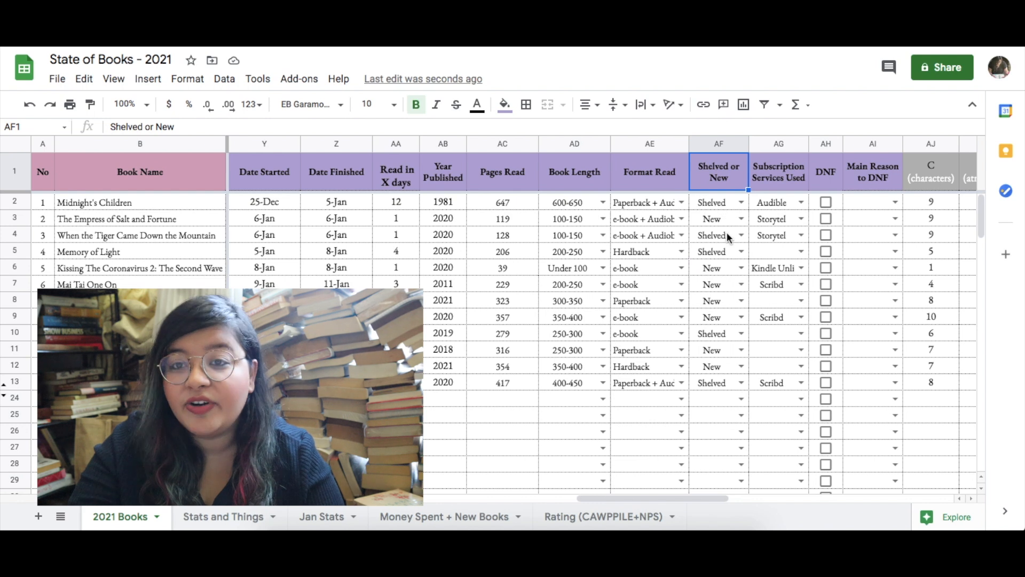
{"action": "left_click", "coordinate": [728, 334]}
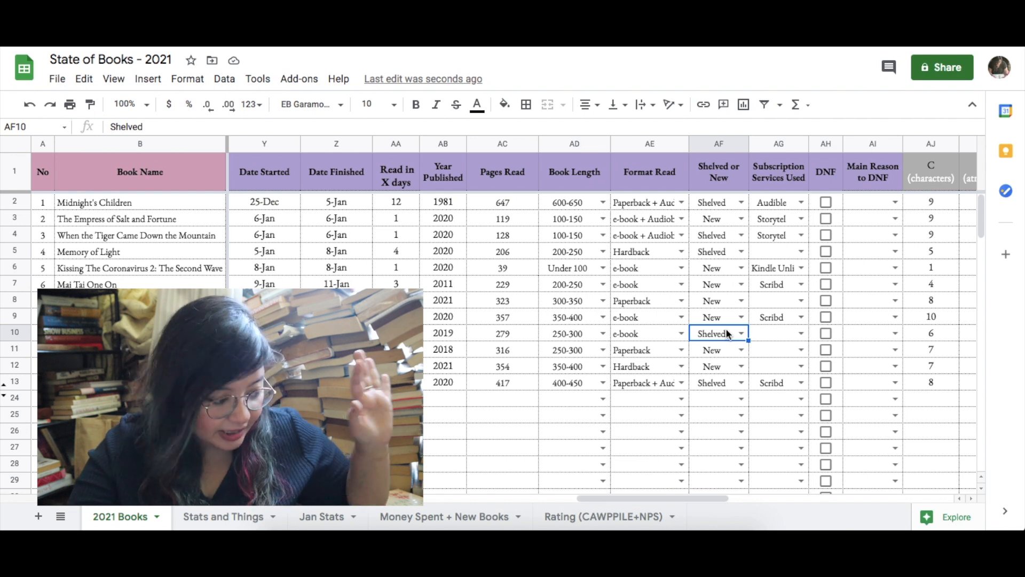
{"action": "left_click", "coordinate": [712, 289]}
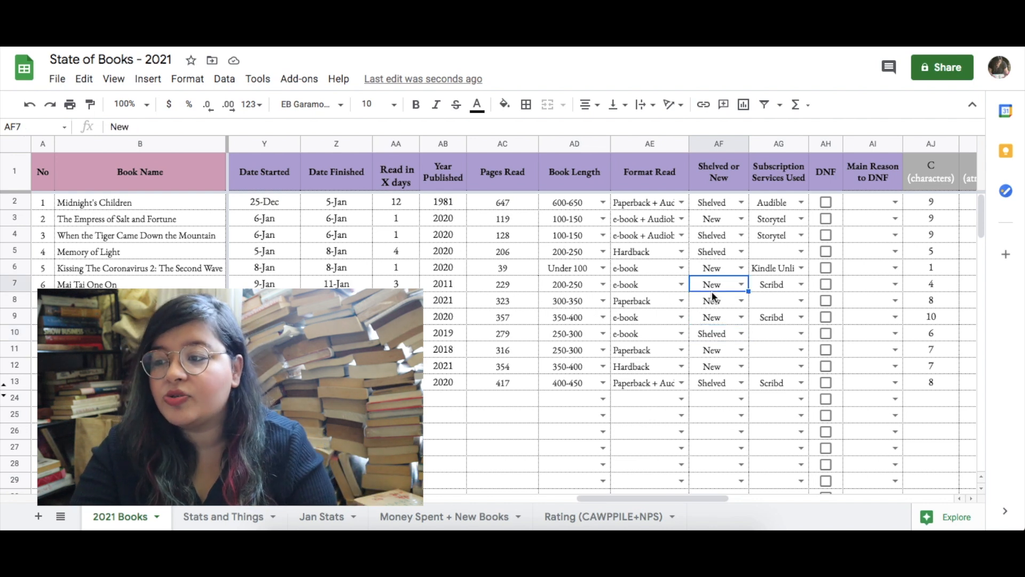
{"action": "left_click", "coordinate": [732, 337]}
Step: Examine the Subscription Services Used choices for Memory of Light in row 5
{"action": "left_click", "coordinate": [781, 346]}
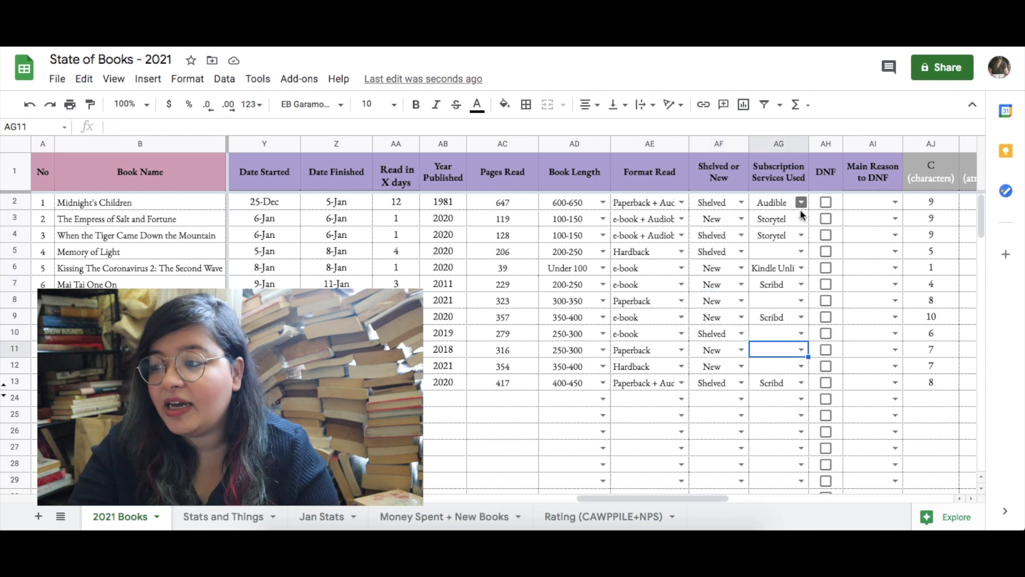
{"action": "left_click", "coordinate": [800, 252]}
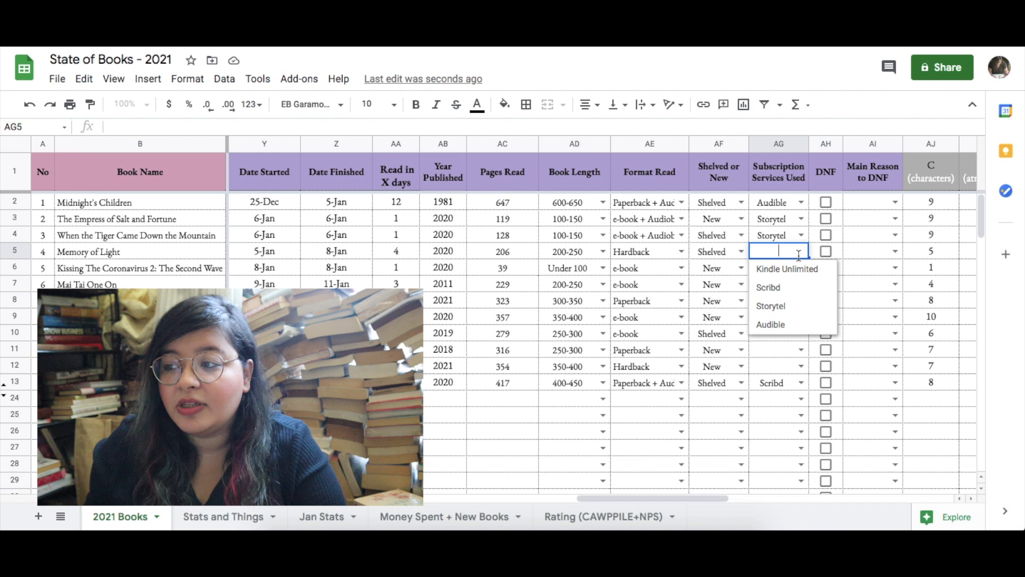
{"action": "left_click", "coordinate": [718, 254]}
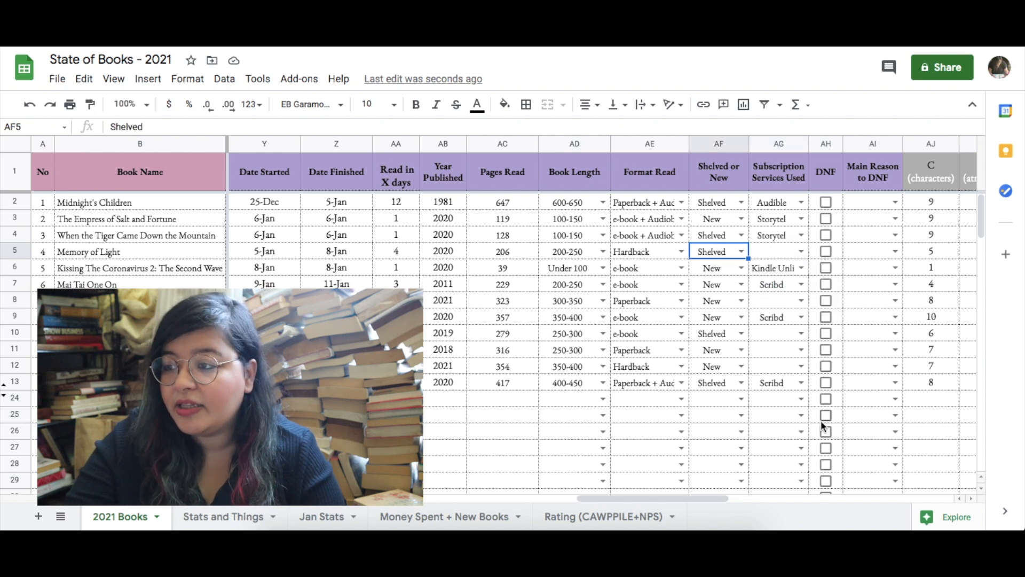
Step: Tick and untick the DNF checkbox for Midnight's Children in row 2
{"action": "left_click", "coordinate": [827, 203]}
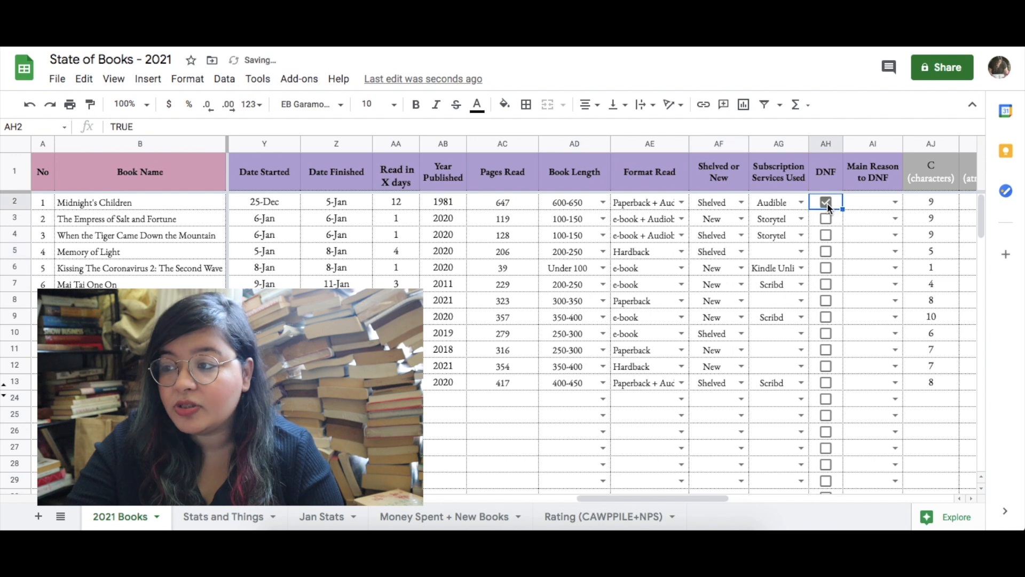
{"action": "left_click", "coordinate": [827, 203]}
{"action": "left_click", "coordinate": [827, 203]}
{"action": "left_click", "coordinate": [827, 203]}
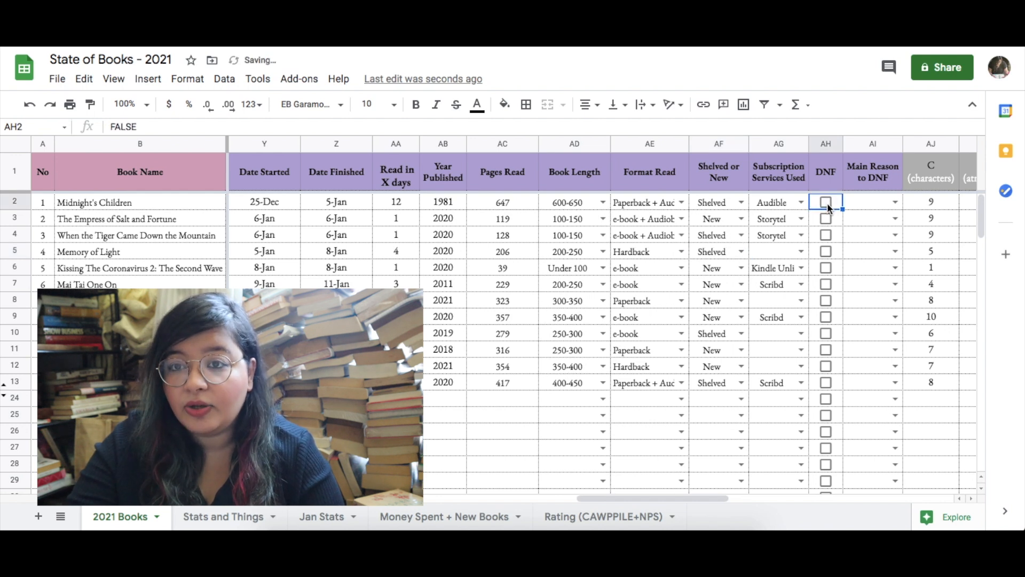
Step: Examine the Main Reason to DNF choices for Midnight's Children, leaving the field empty
{"action": "left_click", "coordinate": [895, 202]}
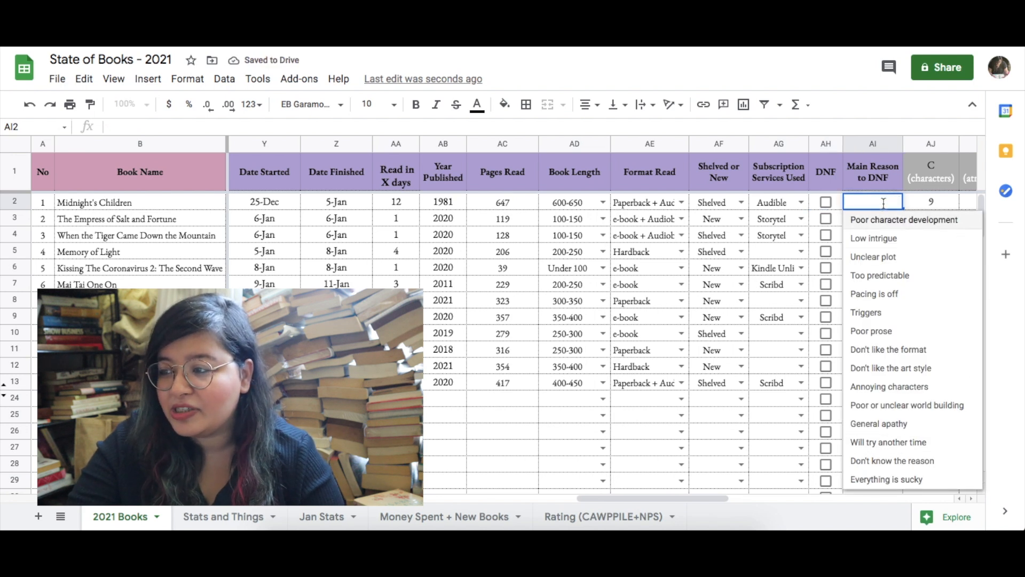
{"action": "left_click", "coordinate": [836, 206]}
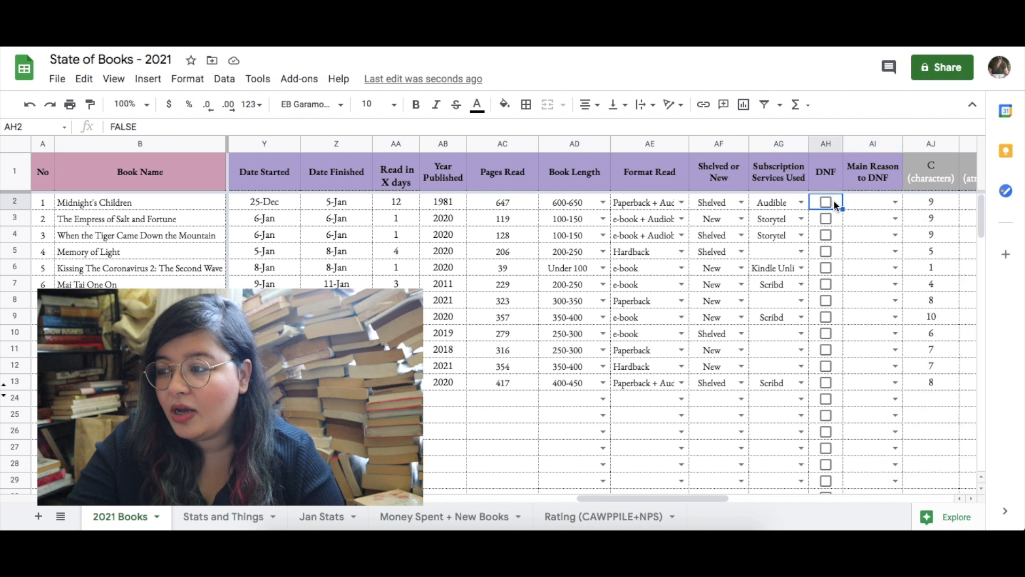
{"action": "left_click", "coordinate": [866, 210]}
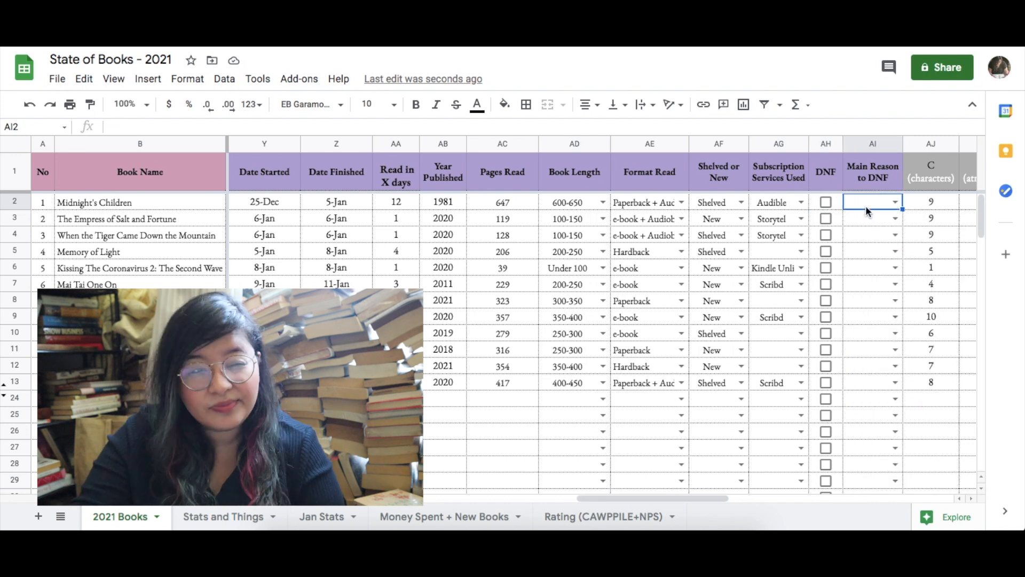
{"action": "key", "text": "Up"}
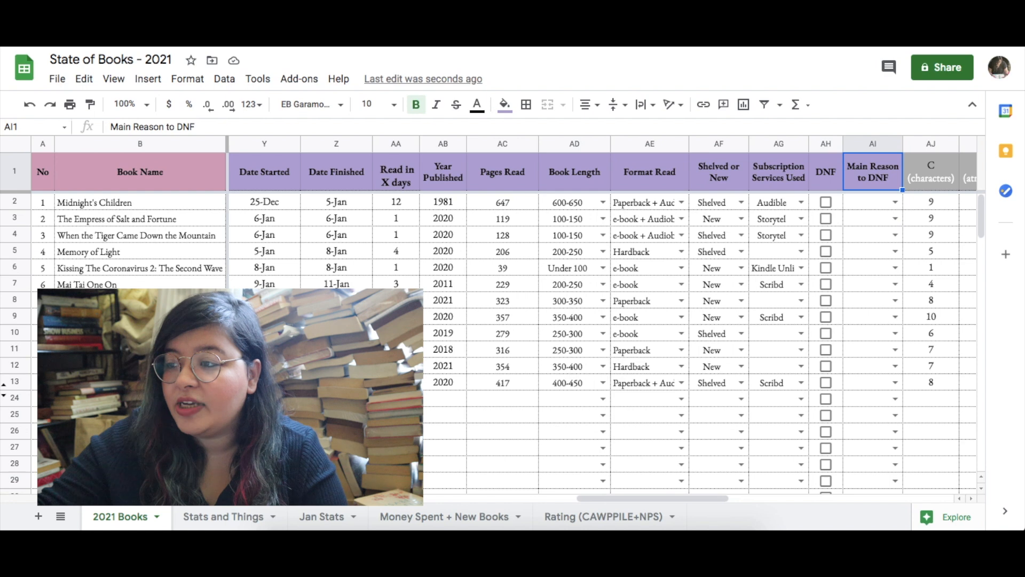
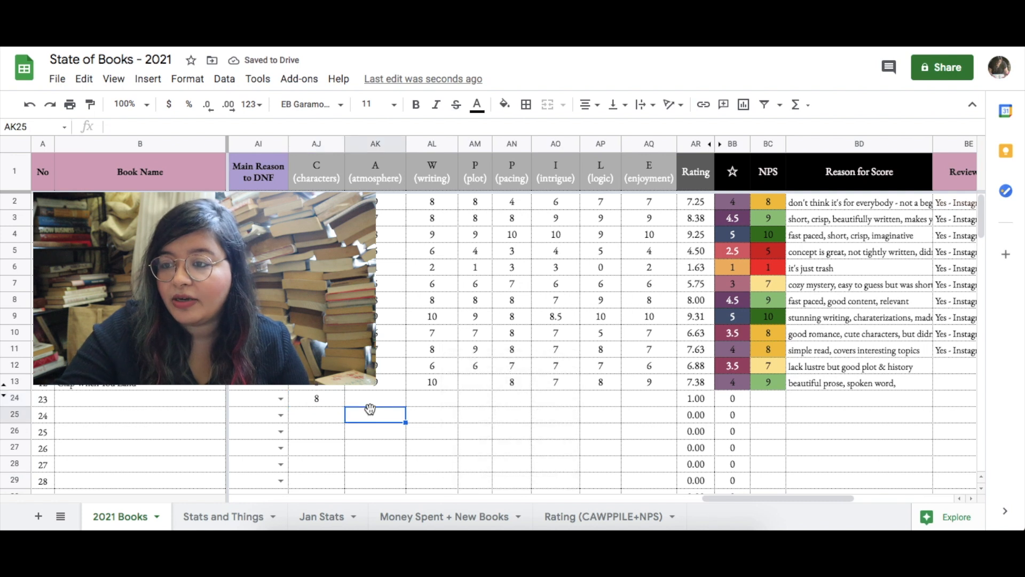
Step: Enter row 24's sample scores of 5 for atmosphere, 7 for writing, 6 for plot and 8 for pacing
{"action": "key", "text": "Up"}
{"action": "type", "text": "5"}
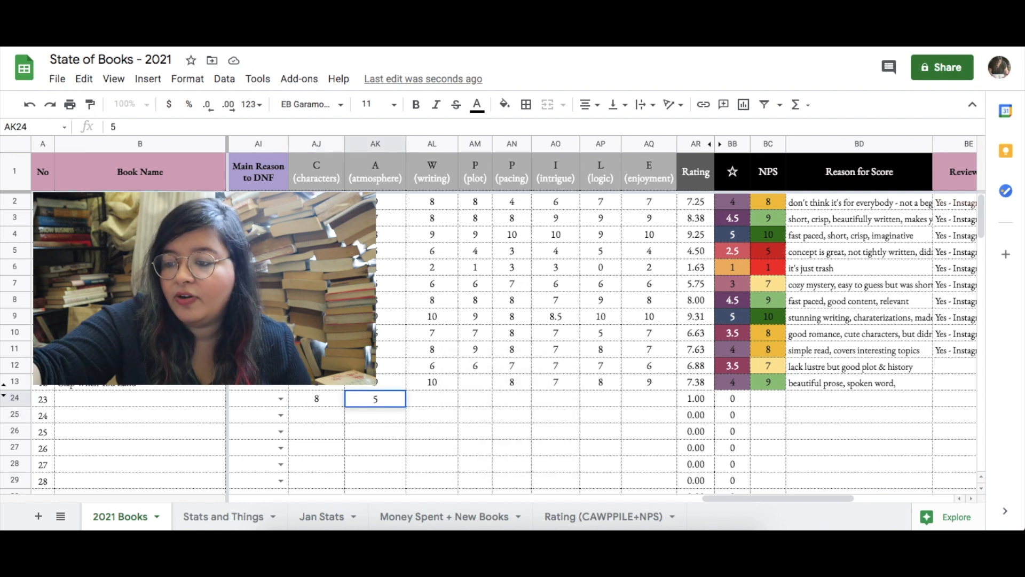
{"action": "key", "text": "Tab"}
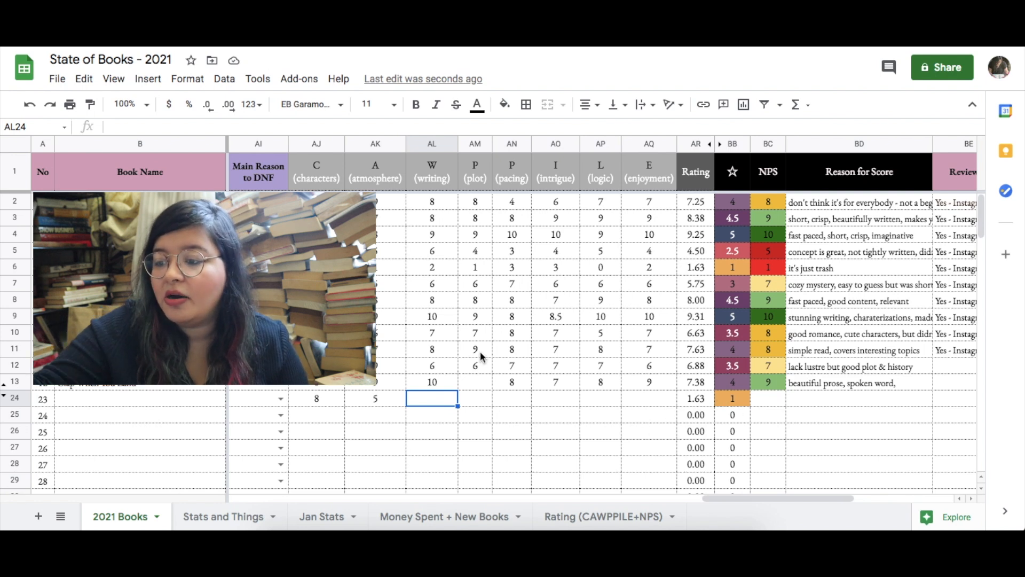
{"action": "type", "text": "7"}
{"action": "key", "text": "Tab"}
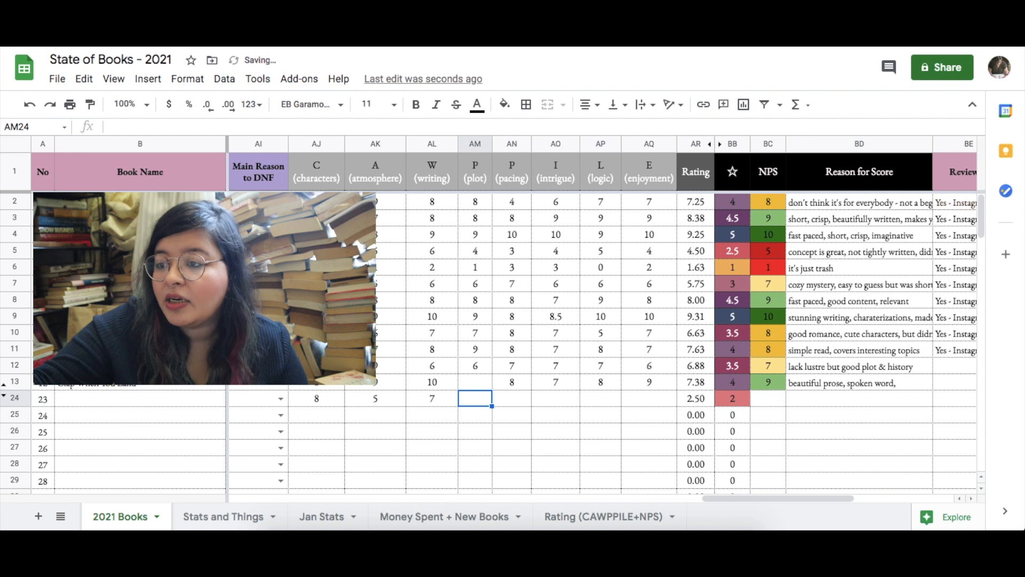
{"action": "type", "text": "6"}
{"action": "key", "text": "Tab"}
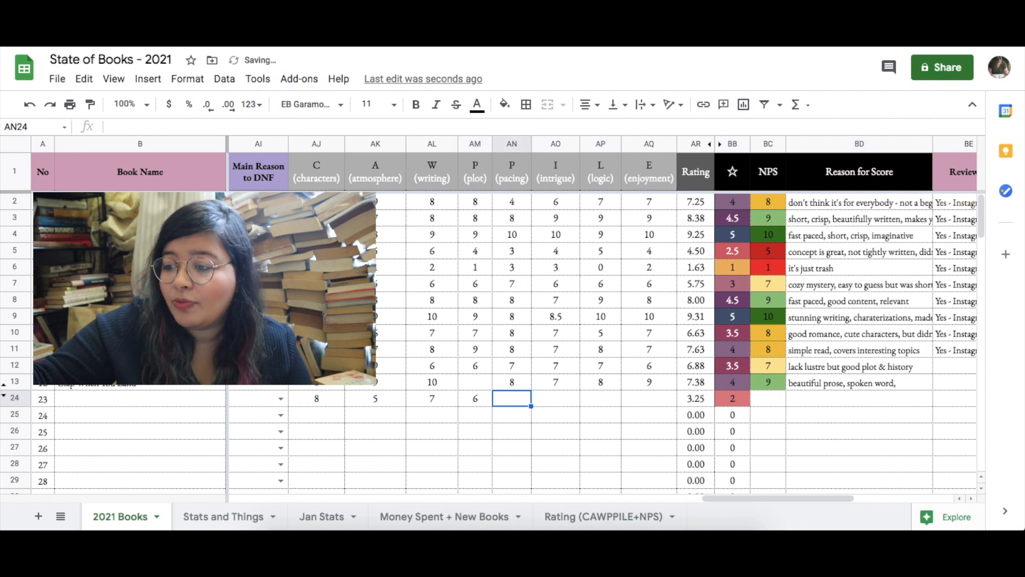
{"action": "type", "text": "8"}
{"action": "key", "text": "Tab"}
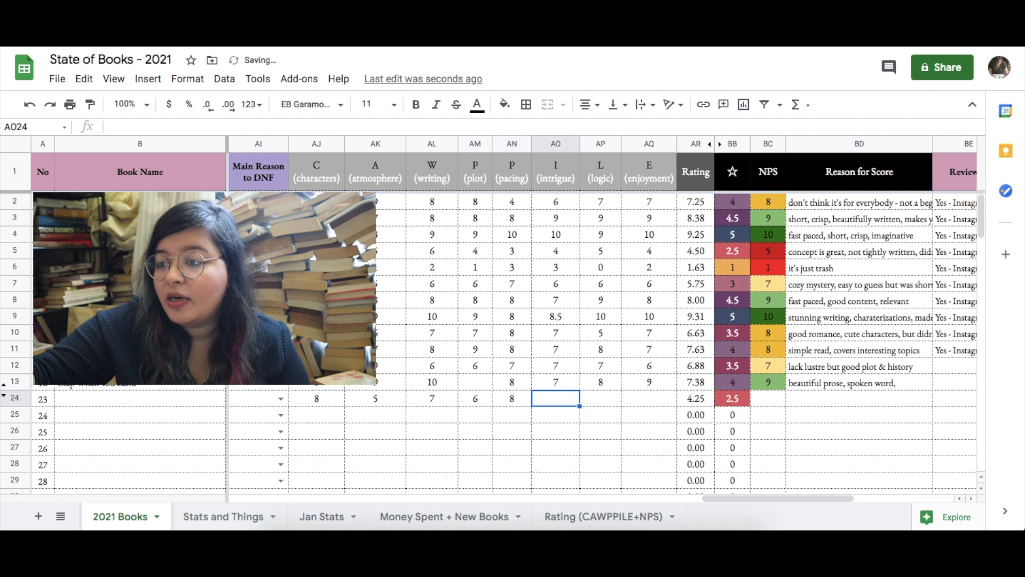
Step: Enter row 24's sample scores of 8 for intrigue, 7 for logic and 8 for enjoyment
{"action": "type", "text": "8"}
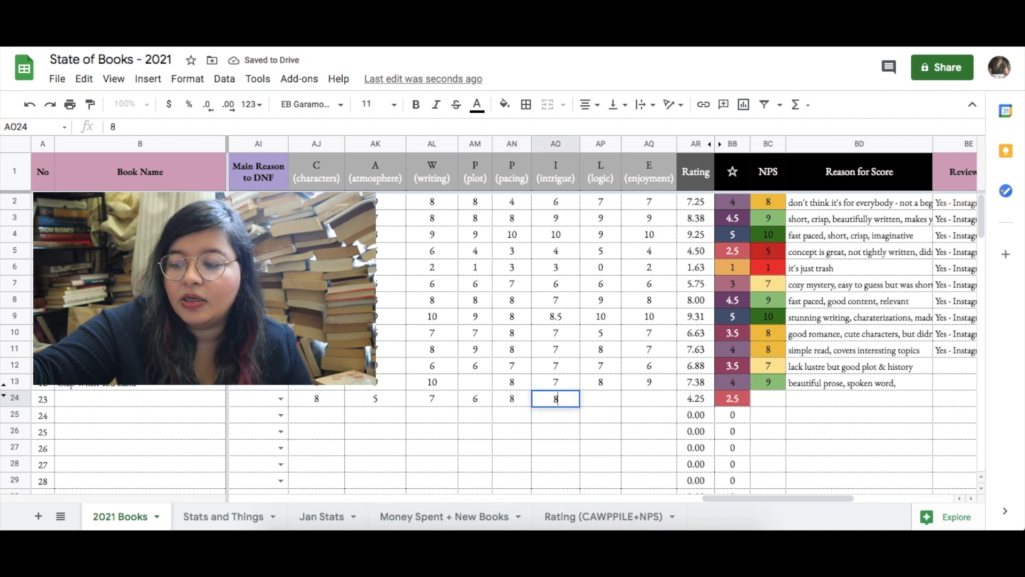
{"action": "key", "text": "Tab"}
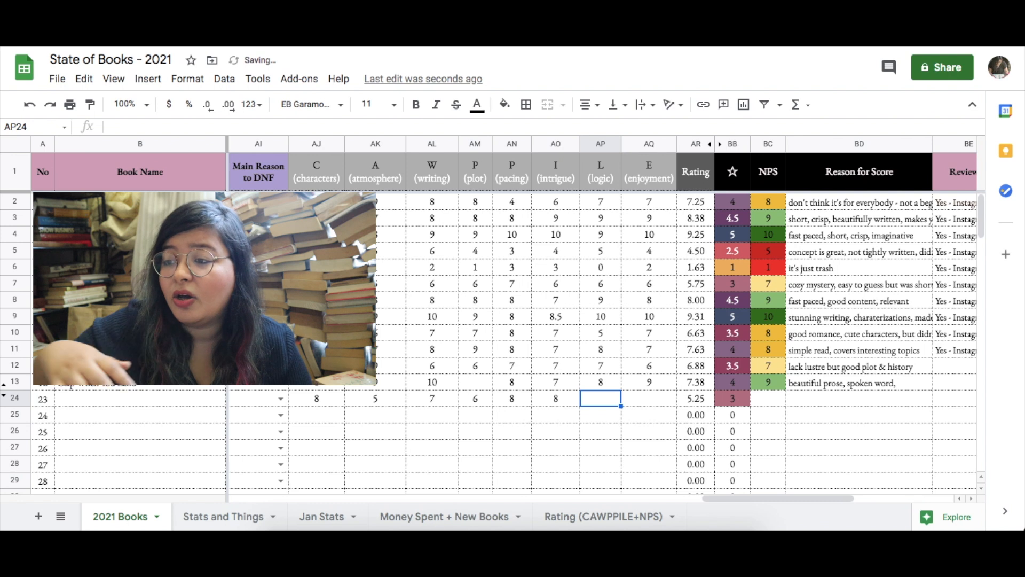
{"action": "type", "text": "7"}
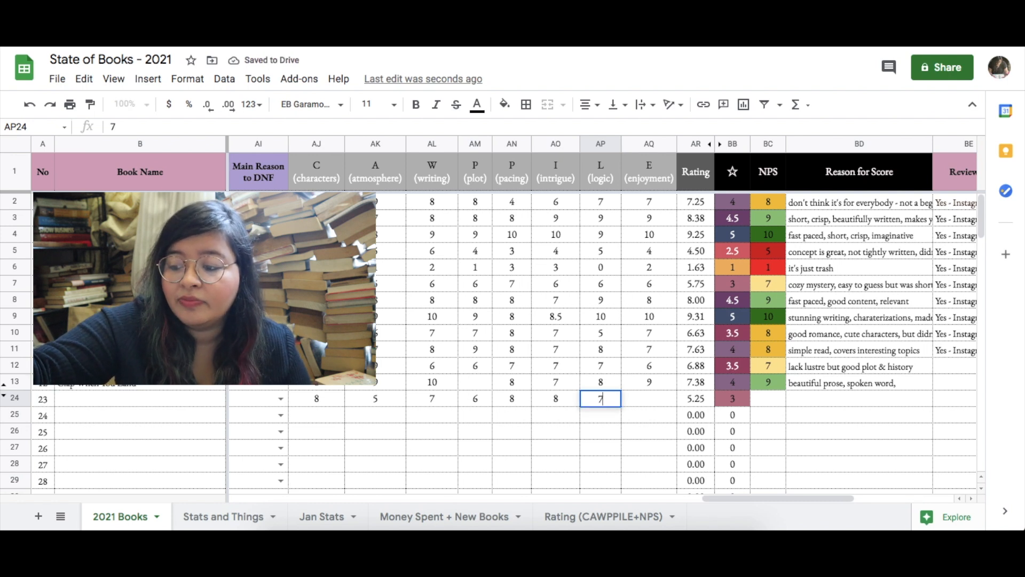
{"action": "key", "text": "Tab"}
{"action": "type", "text": "8"}
{"action": "key", "text": "Right"}
{"action": "key", "text": "Left"}
{"action": "key", "text": "Left"}
{"action": "key", "text": "Right"}
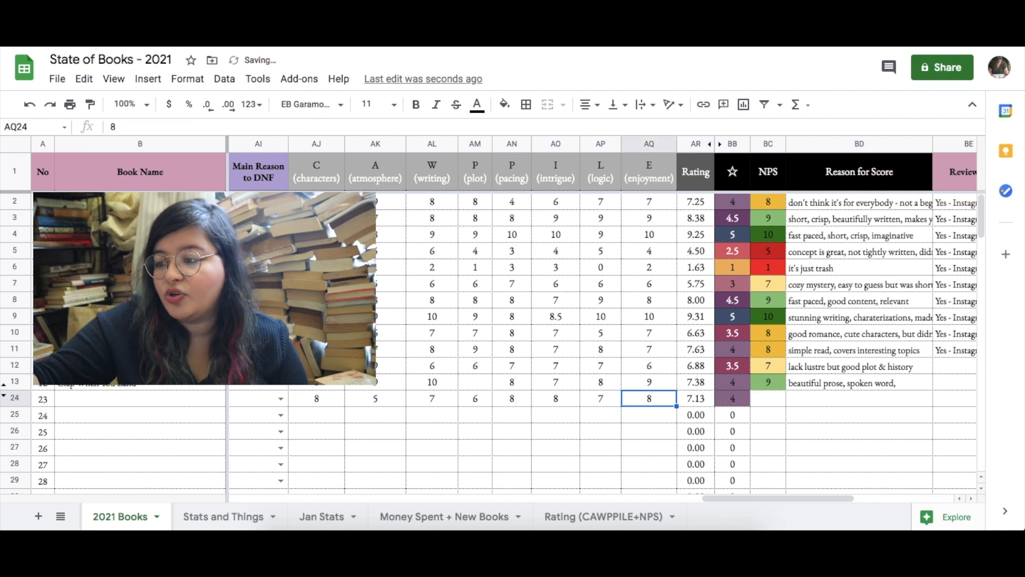
Step: Inspect row 24's calculated Rating and the star rating formula beside the NPS column
{"action": "key", "text": "Right"}
{"action": "key", "text": "Right"}
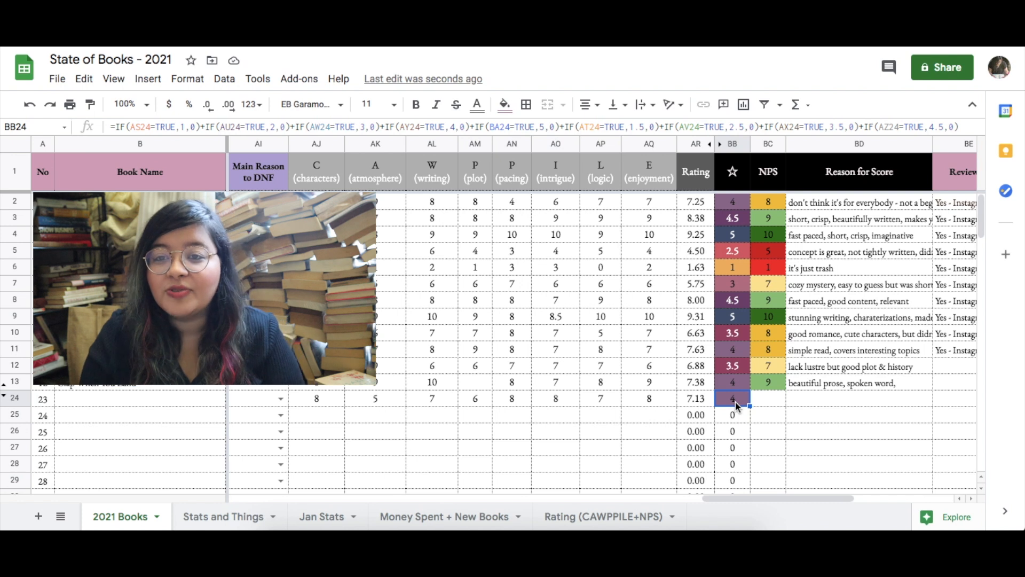
{"action": "key", "text": "Right"}
{"action": "key", "text": "Right"}
{"action": "key", "text": "Right"}
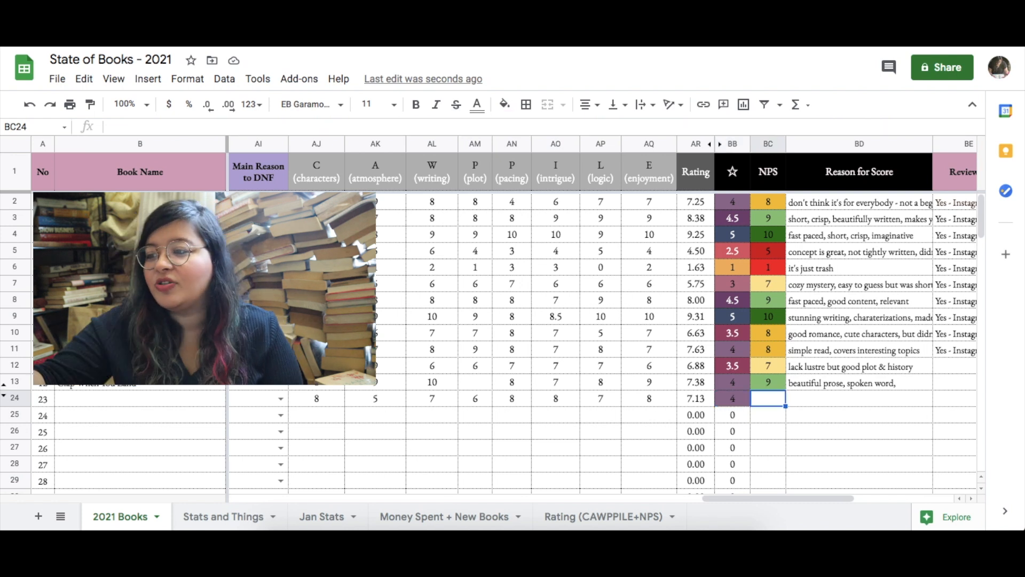
{"action": "key", "text": "Left"}
{"action": "key", "text": "Left"}
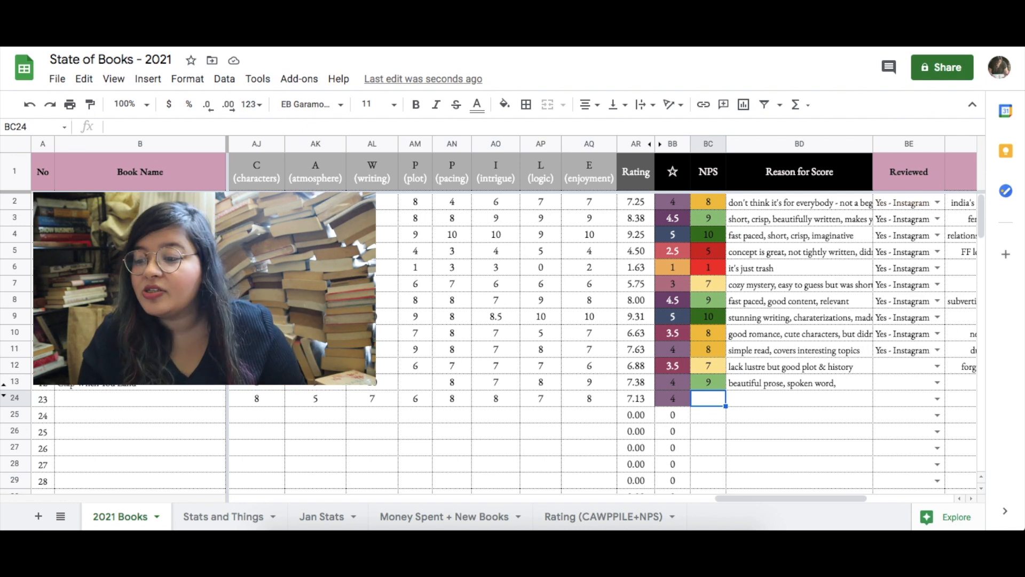
Step: Enter a sample NPS score of 8 in row 24 and replace it with 7
{"action": "type", "text": "8"}
{"action": "key", "text": "Tab"}
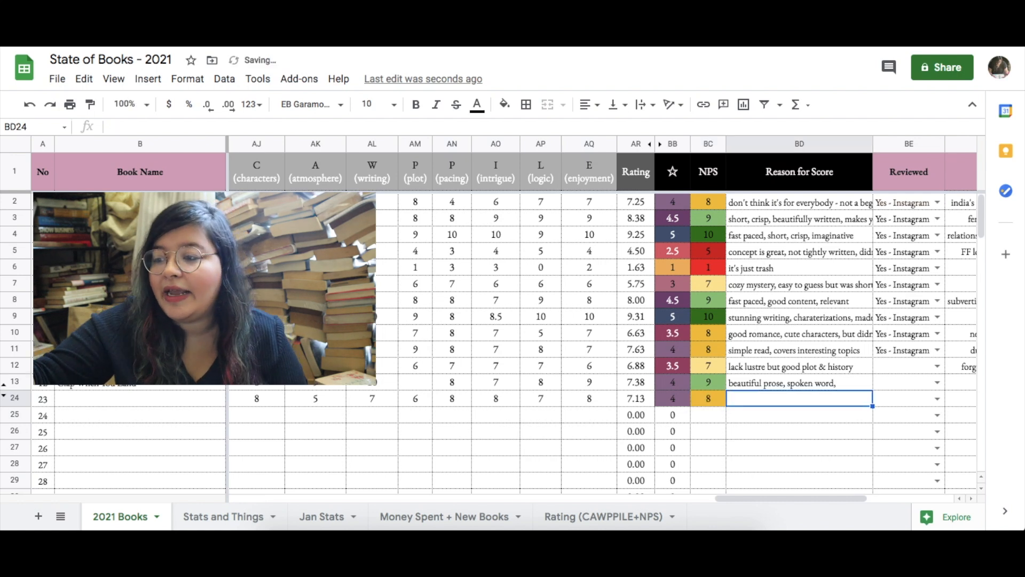
{"action": "key", "text": "shift+Tab"}
{"action": "key", "text": "BackSpace"}
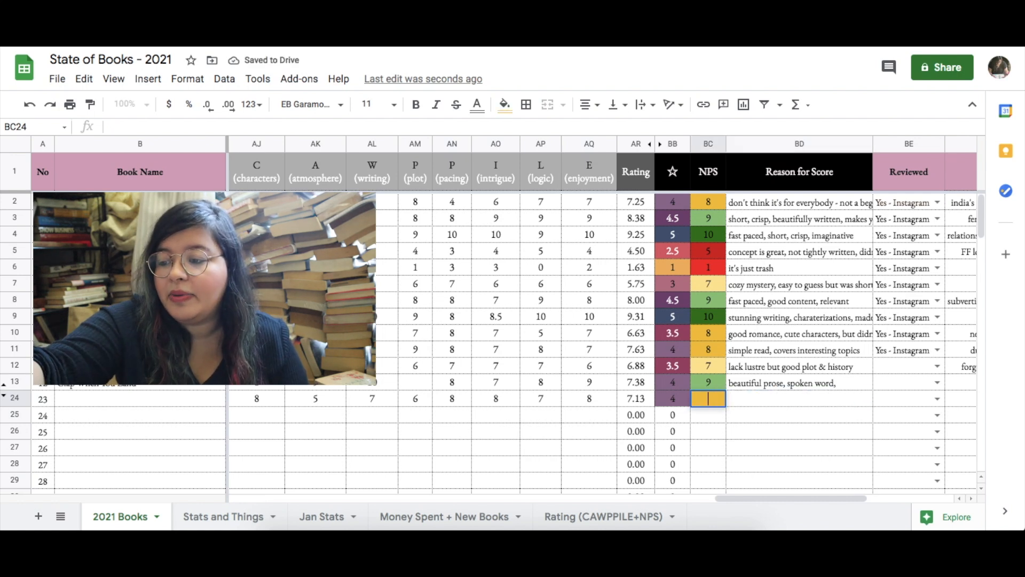
{"action": "type", "text": "7"}
{"action": "key", "text": "Tab"}
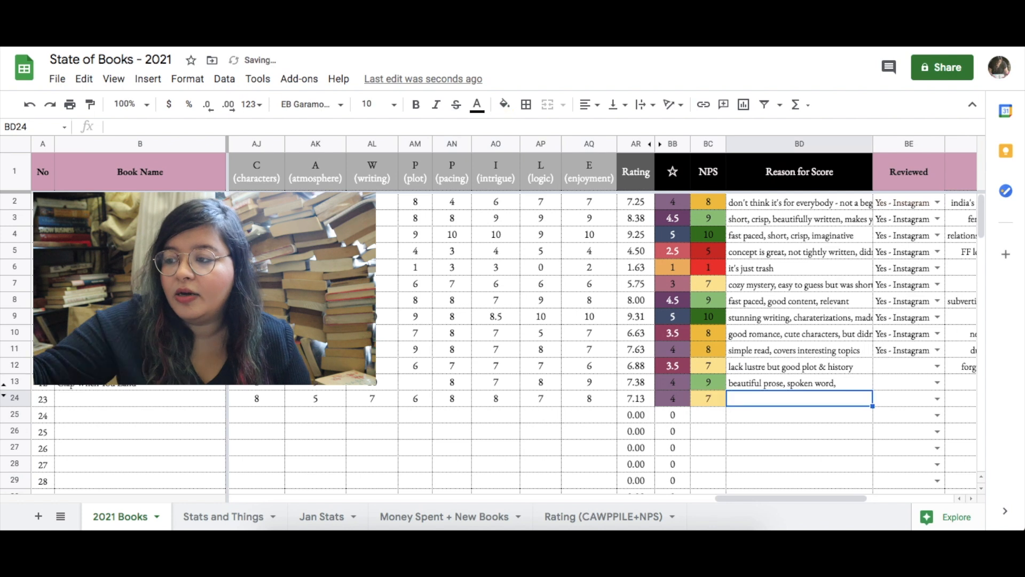
{"action": "key", "text": "Left"}
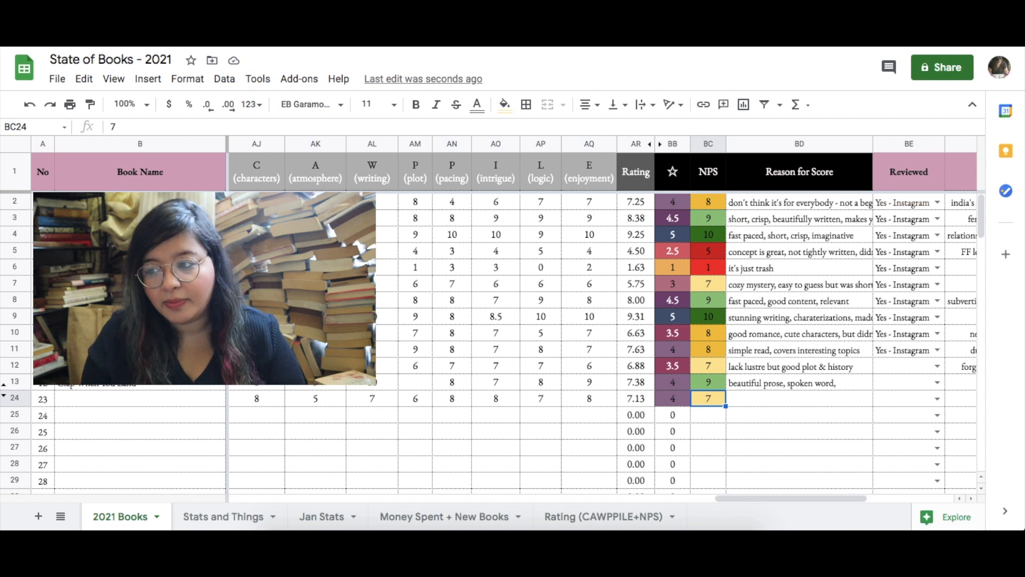
Step: Set row 24's sample NPS score to 8
{"action": "type", "text": "8"}
{"action": "key", "text": "Tab"}
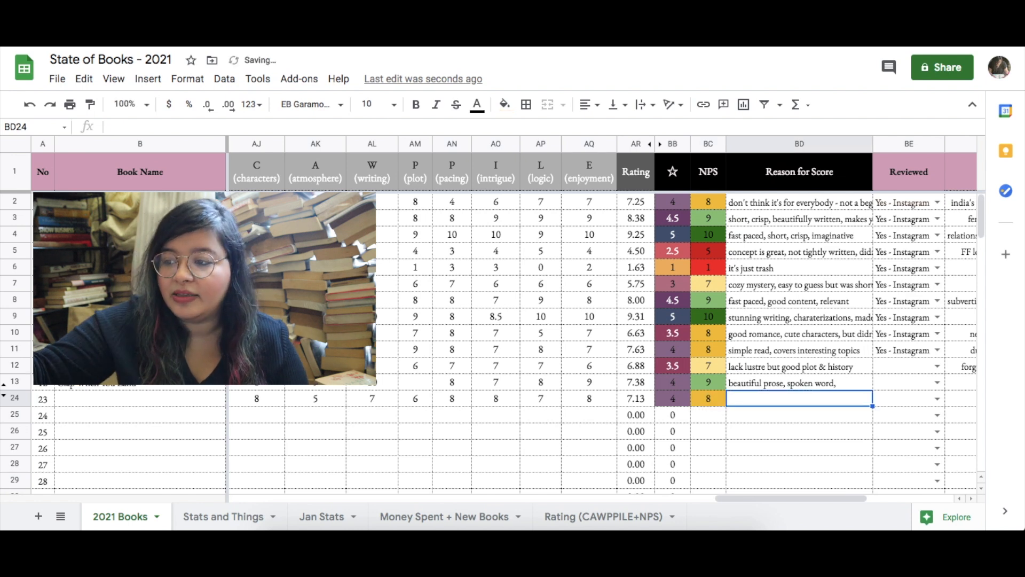
{"action": "key", "text": "Left"}
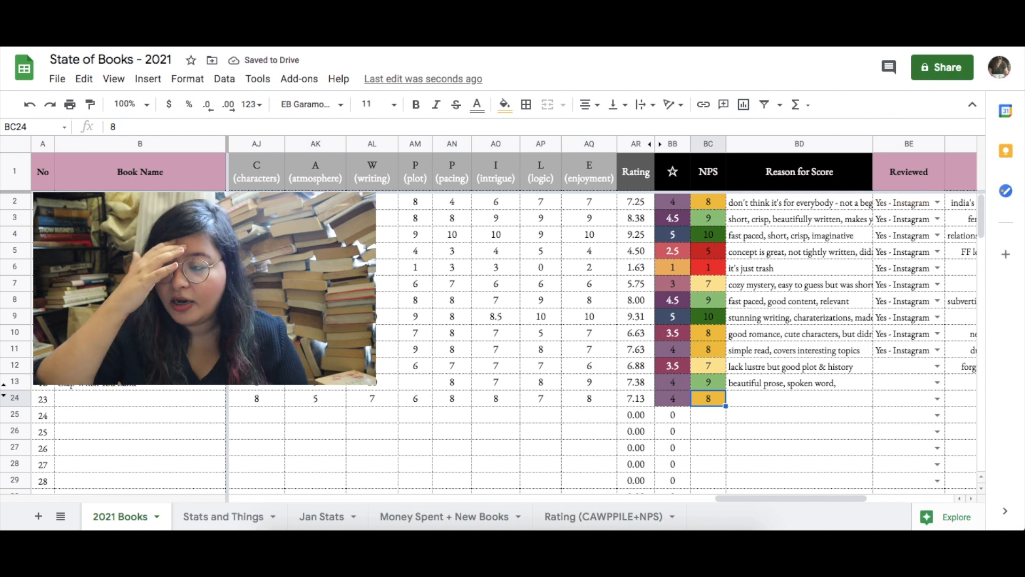
{"action": "key", "text": "Right"}
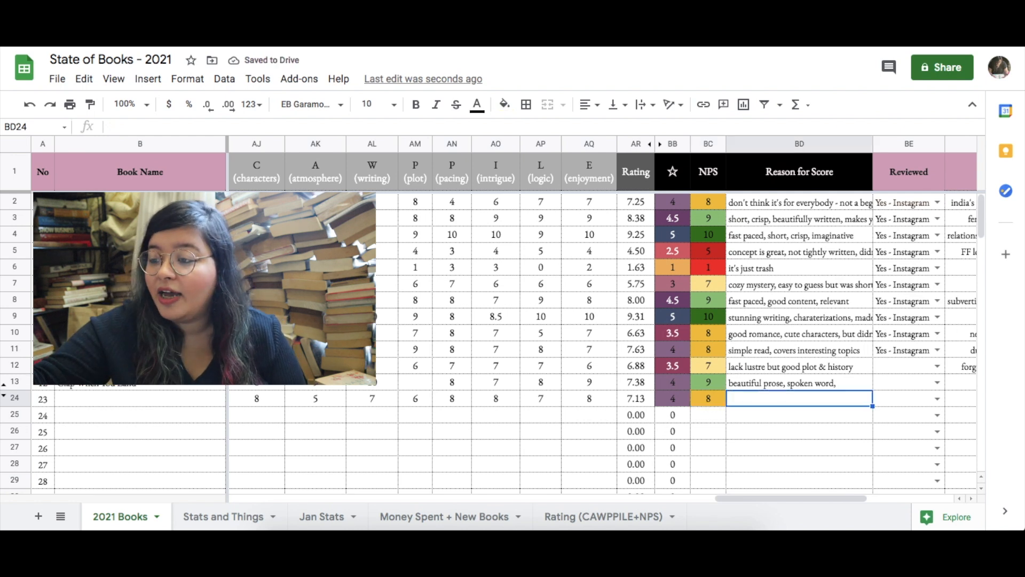
{"action": "key", "text": "Left"}
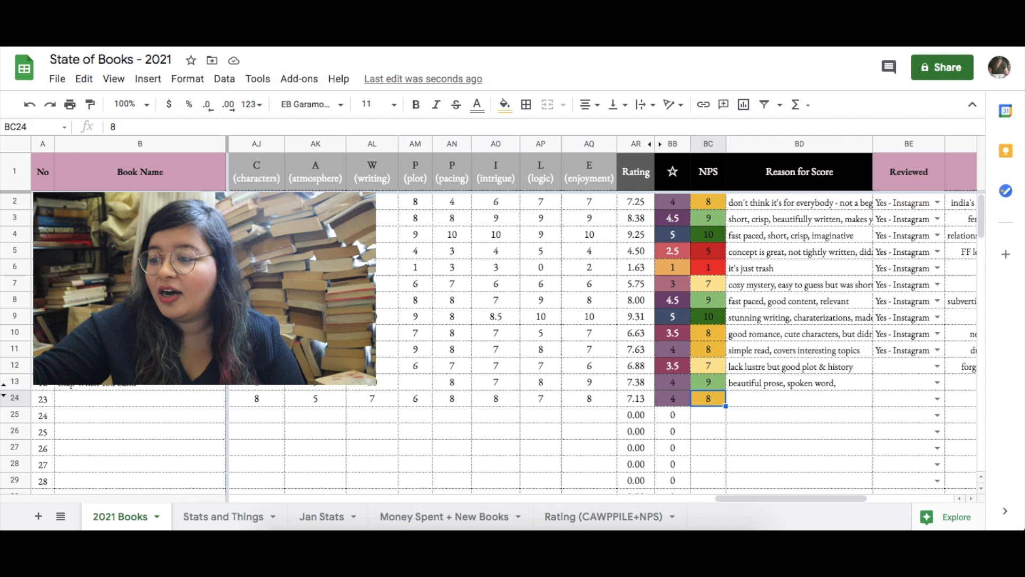
Step: Enter sample NPS scores of 5 in row 25 and 2 in row 26
{"action": "key", "text": "Down"}
{"action": "type", "text": "5"}
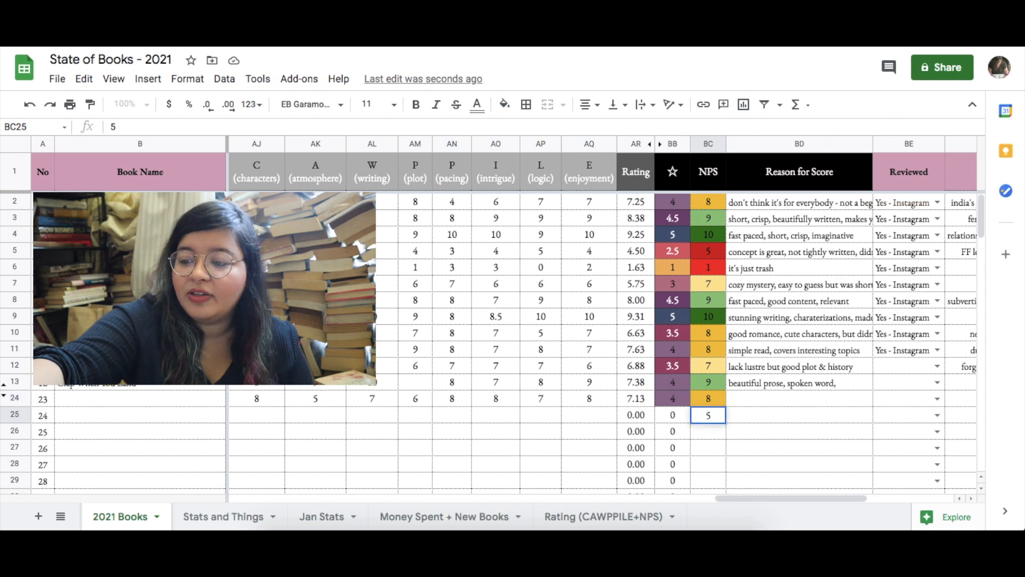
{"action": "key", "text": "Return"}
{"action": "type", "text": "2"}
{"action": "key", "text": "ctrl+Return"}
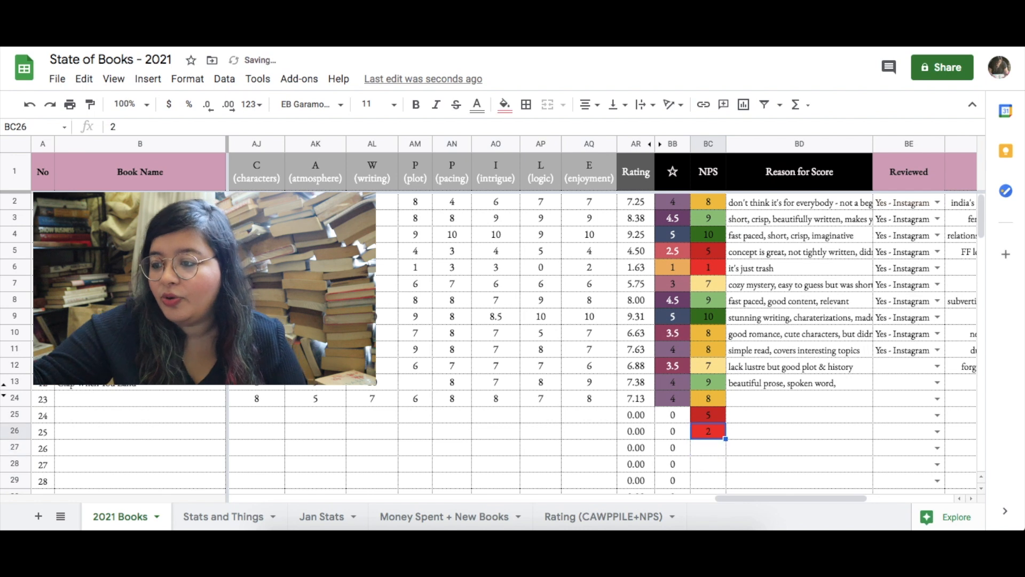
Step: Replace row 26's sample NPS score with 9 and then with 10
{"action": "type", "text": "9"}
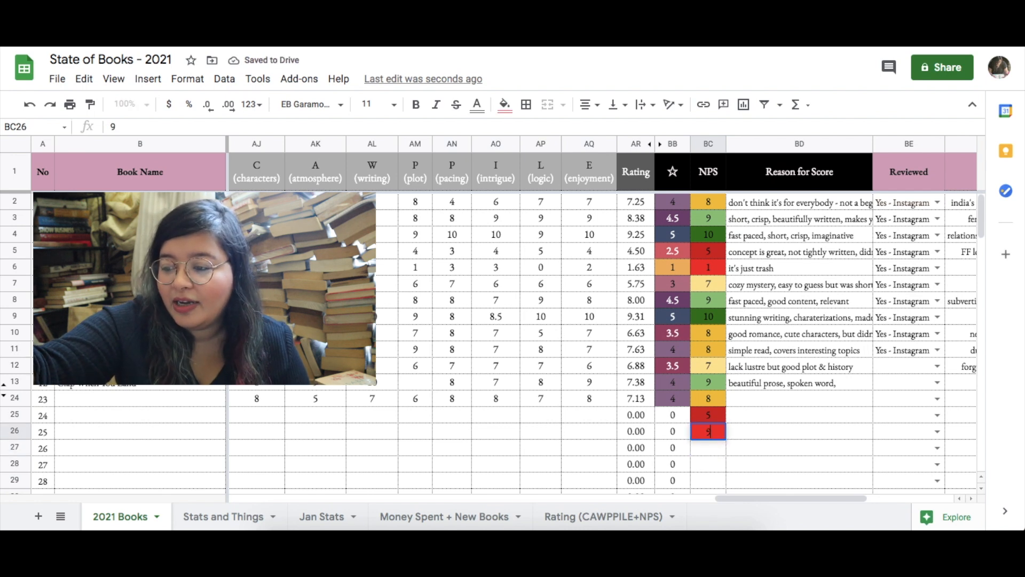
{"action": "key", "text": "Return"}
{"action": "key", "text": "Up"}
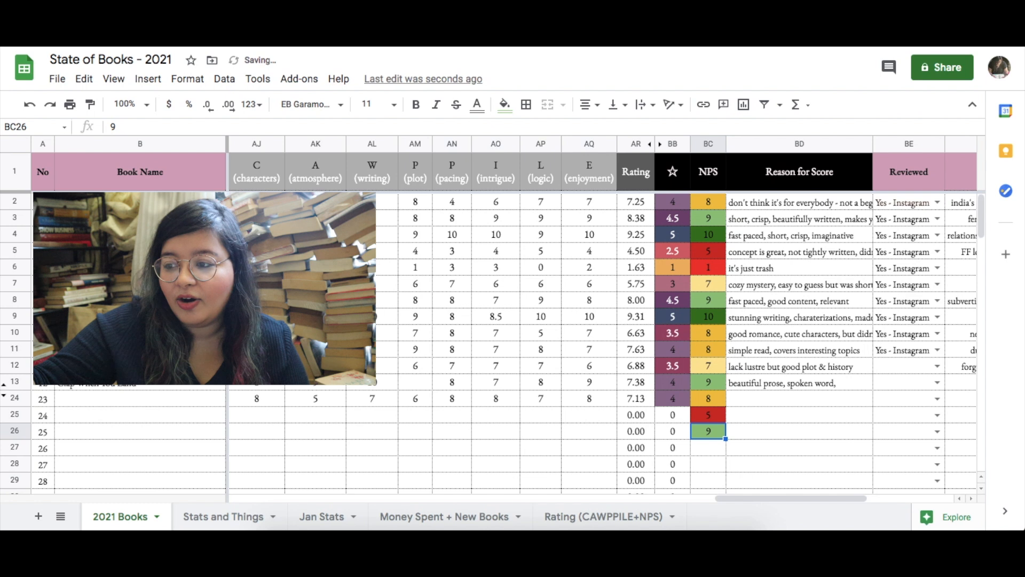
{"action": "type", "text": "10"}
{"action": "key", "text": "Return"}
{"action": "key", "text": "Up"}
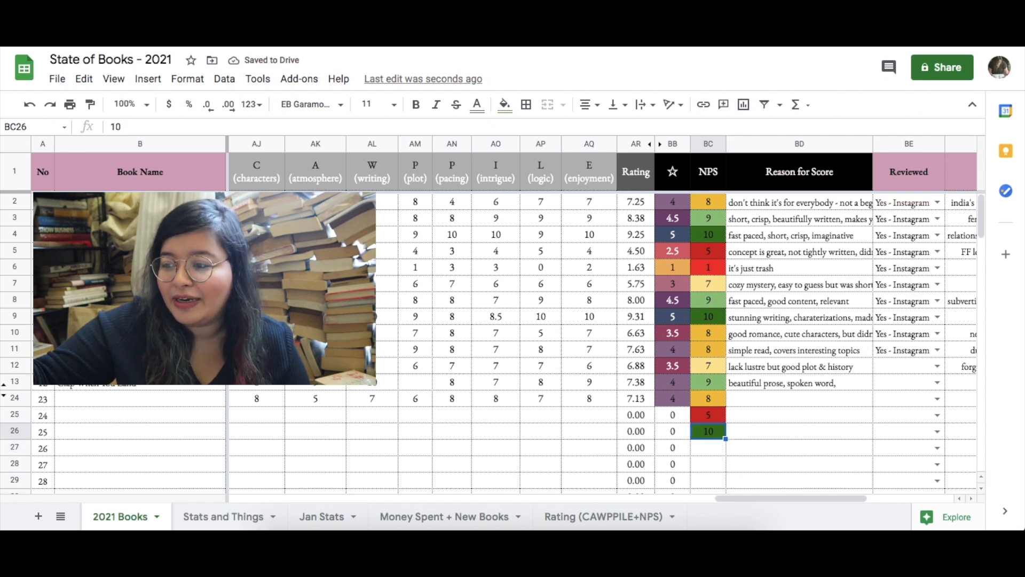
Step: Clear the sample NPS scores from rows 24, 25 and 26
{"action": "key", "text": "Up"}
{"action": "key", "text": "Delete"}
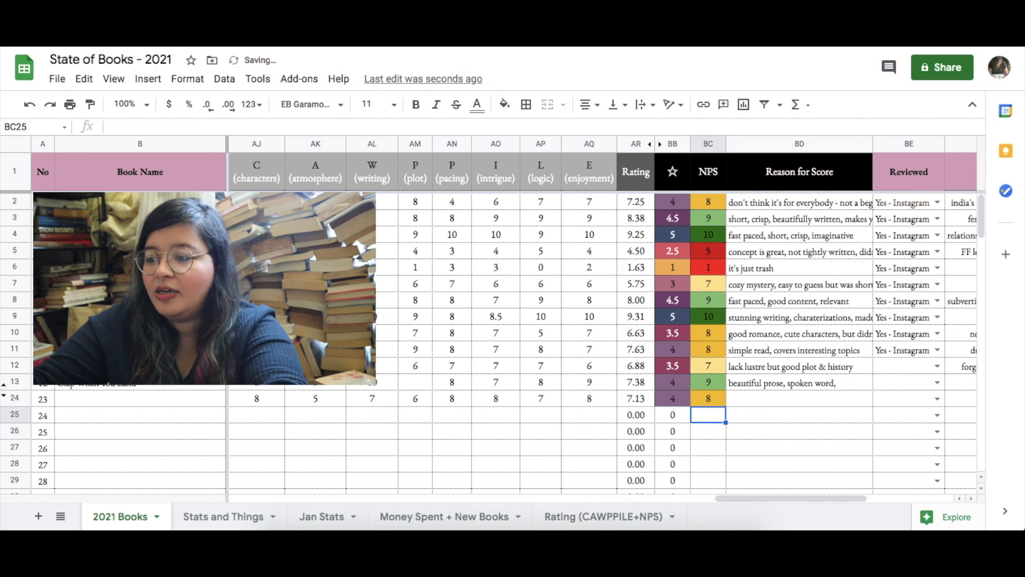
{"action": "key", "text": "Up"}
{"action": "key", "text": "Delete"}
Step: Clear all of row 24's sample CAWPPILE scores, from characters through enjoyment
{"action": "key", "text": "Left"}
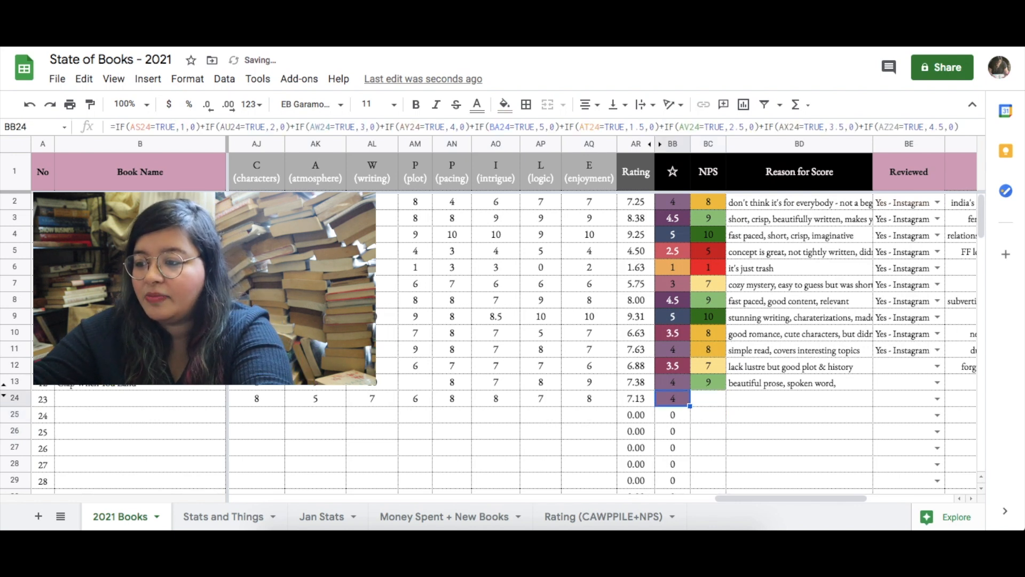
{"action": "key", "text": "Left"}
{"action": "key", "text": "Left"}
{"action": "key", "text": "Right"}
{"action": "key", "text": "Right"}
{"action": "key", "text": "Left"}
{"action": "key", "text": "Left"}
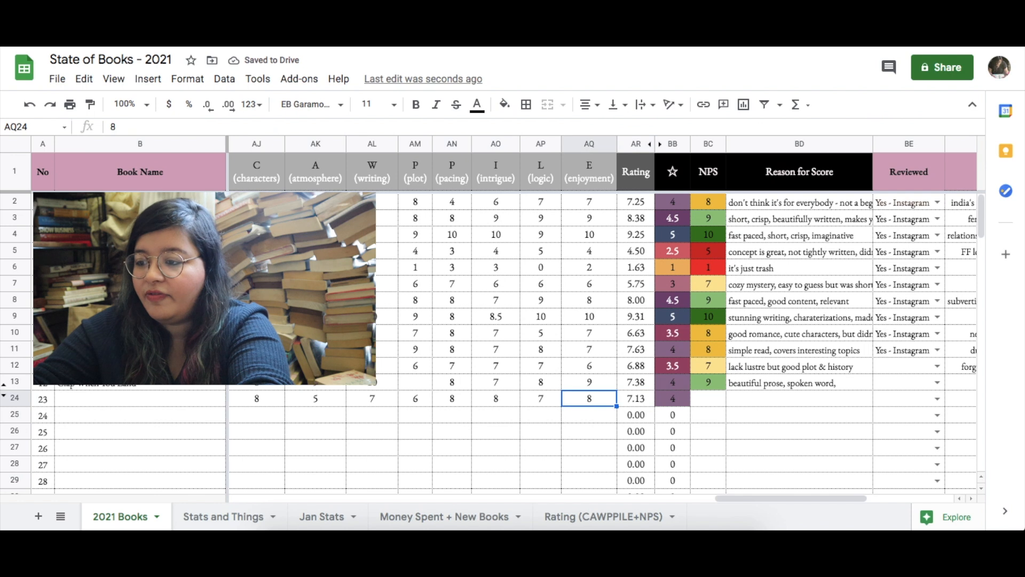
{"action": "key", "text": "shift+Left"}
{"action": "key", "text": "shift+Left"}
{"action": "key", "text": "shift+Left"}
{"action": "key", "text": "shift+Left"}
{"action": "key", "text": "shift+Left"}
{"action": "key", "text": "shift+Left"}
{"action": "key", "text": "shift+Left"}
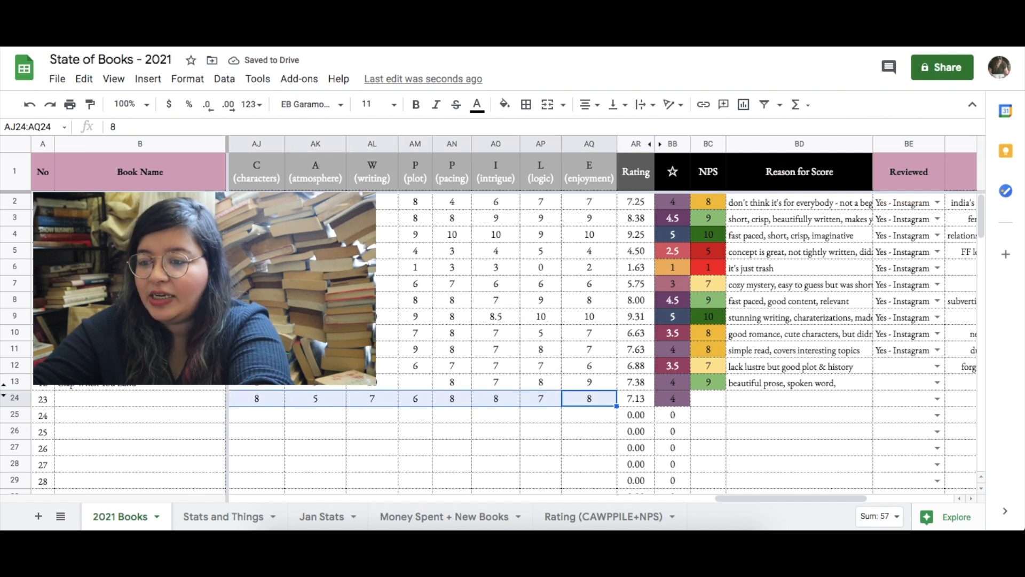
{"action": "key", "text": "Delete"}
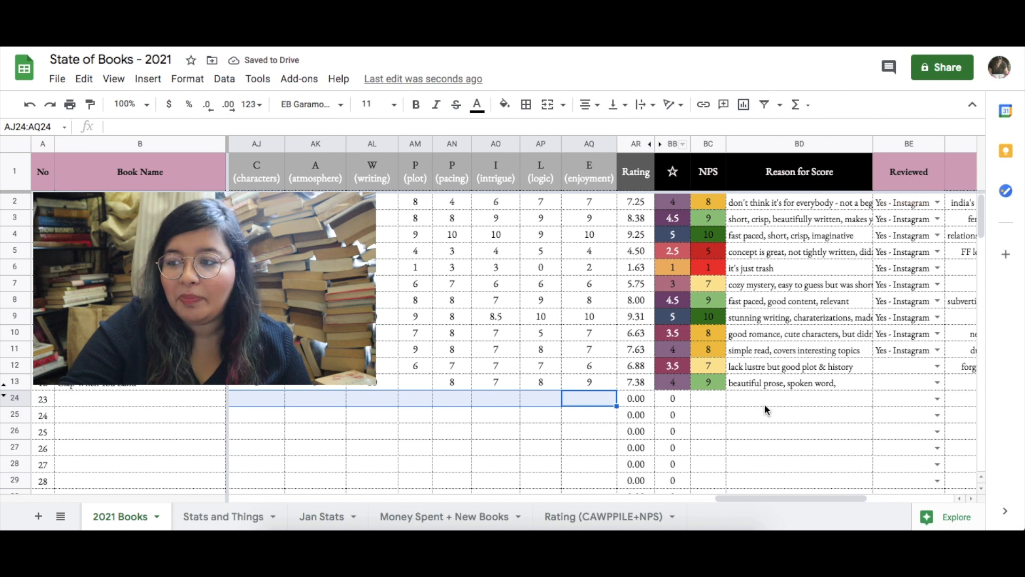
Step: Inspect the Reviewed dropdown choices for row 12 and leave the cell blank
{"action": "scroll", "coordinate": [765, 406], "scroll_direction": "right", "scroll_amount": 5}
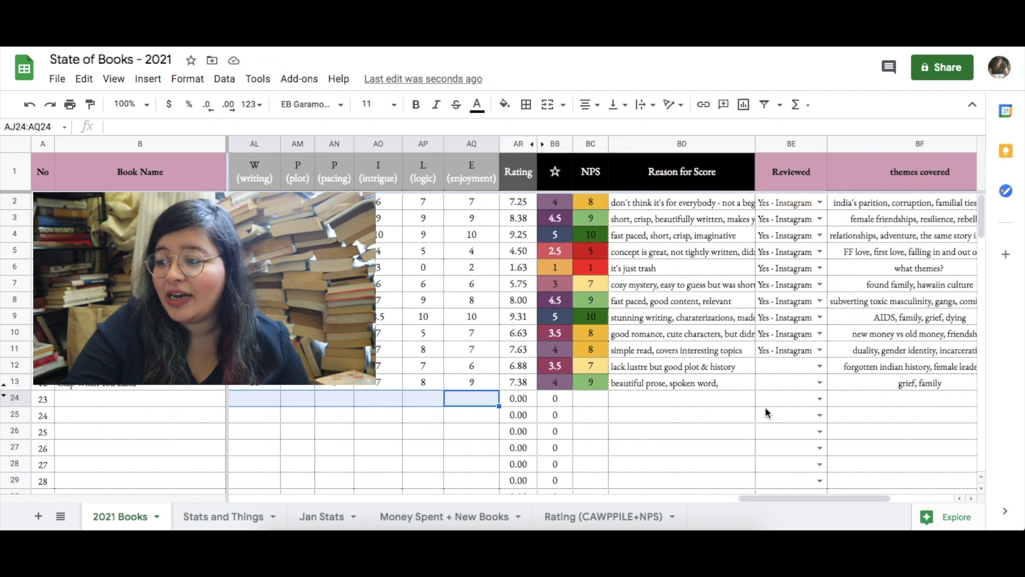
{"action": "scroll", "coordinate": [764, 406], "scroll_direction": "right", "scroll_amount": 2}
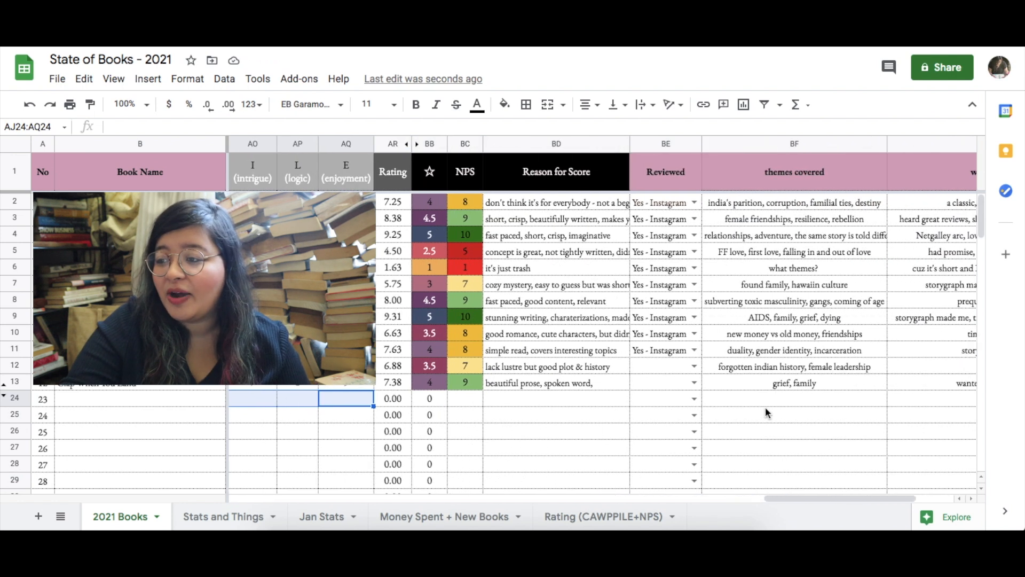
{"action": "left_click", "coordinate": [694, 366]}
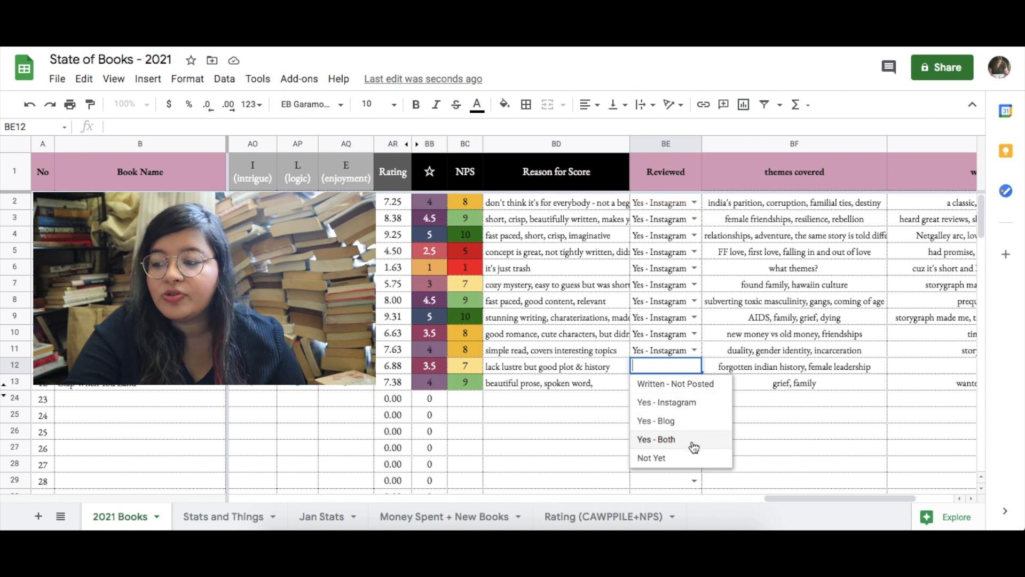
{"action": "left_click", "coordinate": [574, 419]}
Step: Examine the entries in the themes covered and "why did I read this book?" columns
{"action": "scroll", "coordinate": [771, 370], "scroll_direction": "right", "scroll_amount": 5}
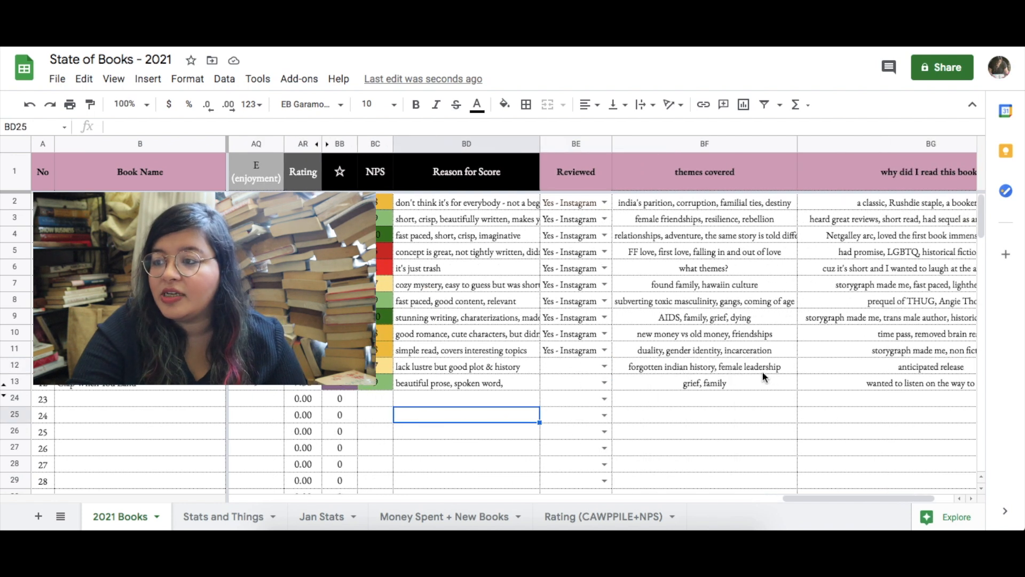
{"action": "left_click", "coordinate": [674, 356]}
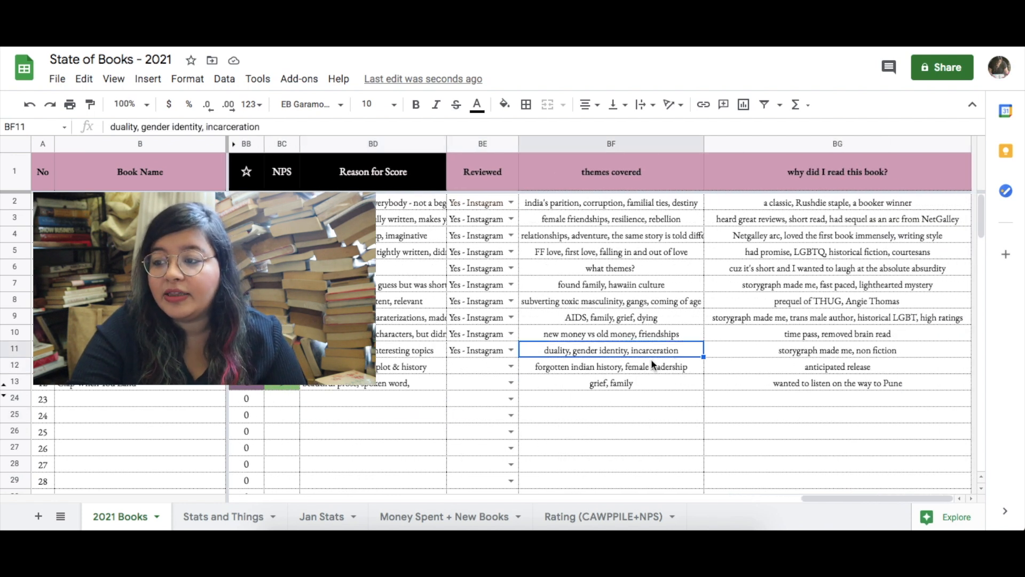
{"action": "left_click", "coordinate": [653, 365]}
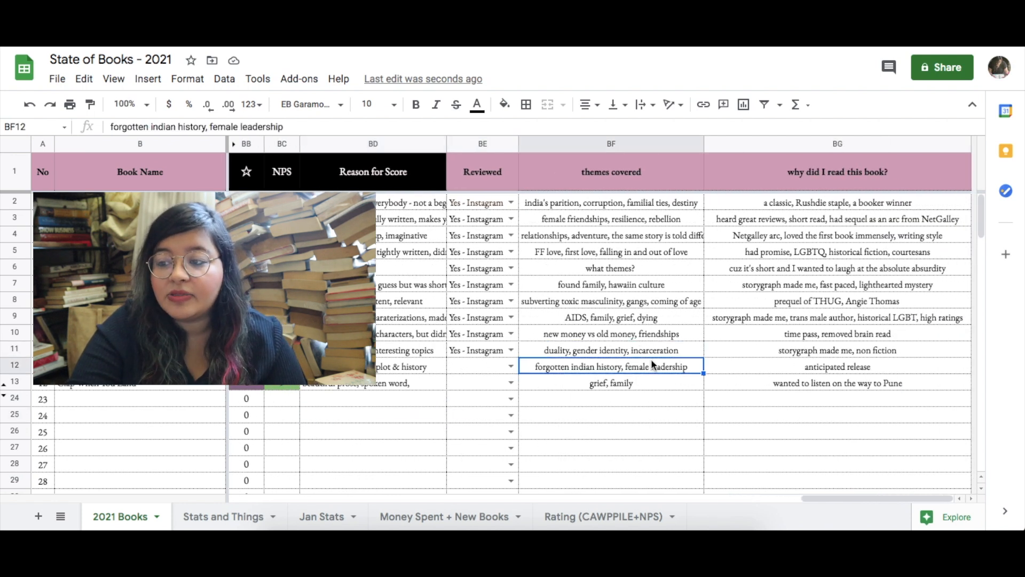
{"action": "left_click", "coordinate": [839, 372]}
{"action": "left_click", "coordinate": [858, 180]}
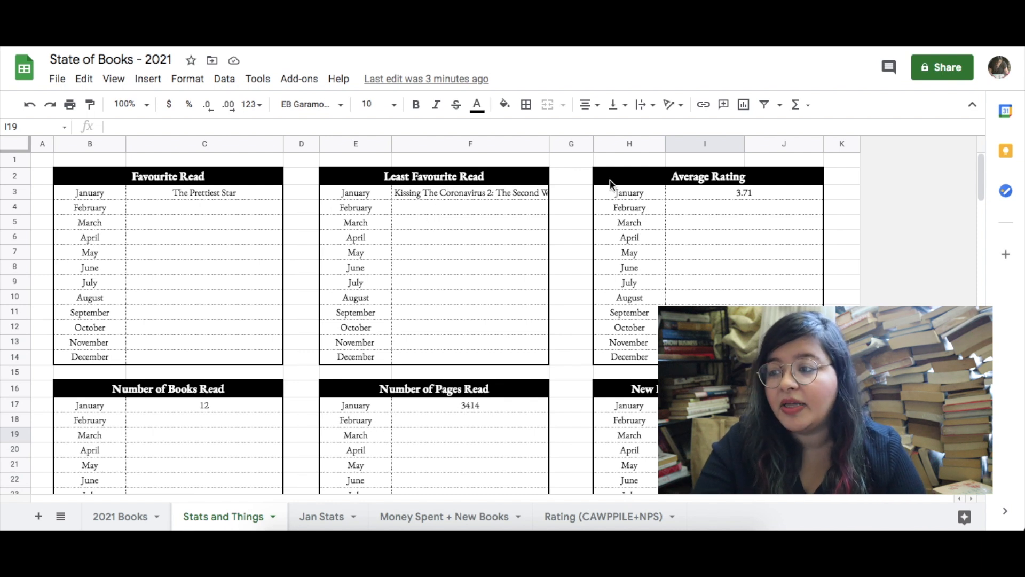
Step: Inspect the formula behind January's Average Rating on the Stats and Things sheet
{"action": "left_click", "coordinate": [743, 193]}
{"action": "double_click", "coordinate": [764, 193]}
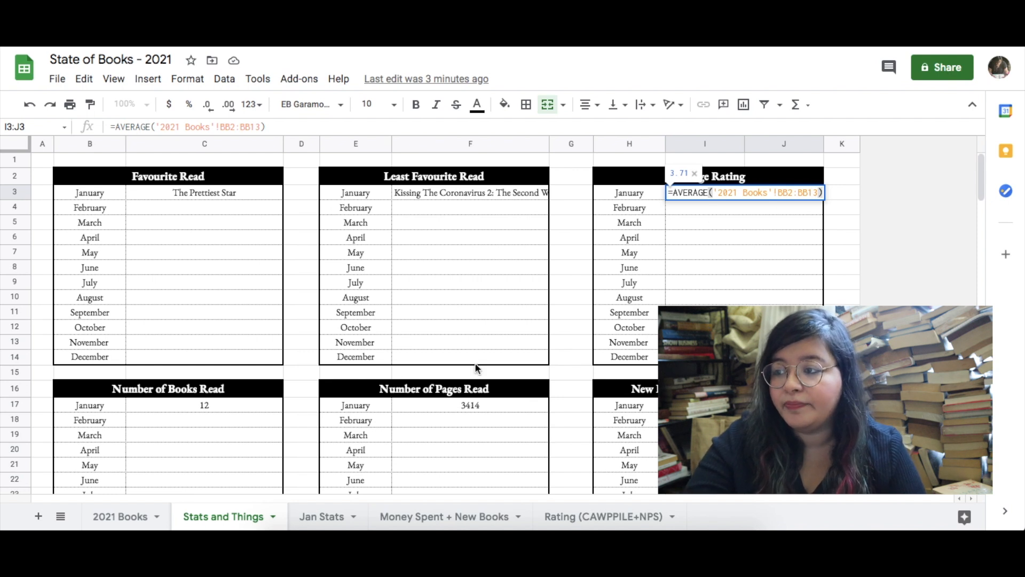
{"action": "key", "text": "Return"}
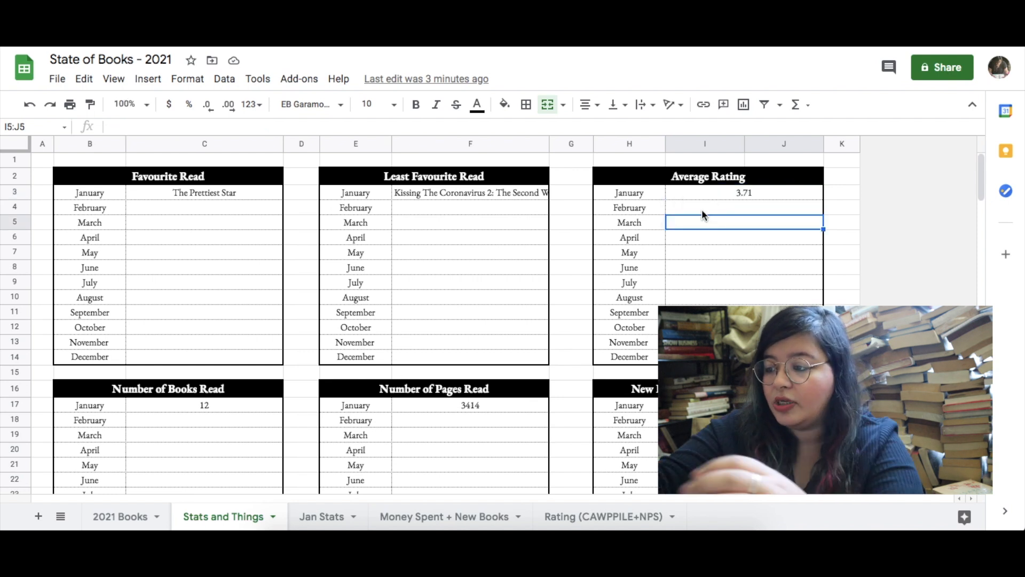
Step: Enter =AVERAGE('2021 Books'!BB2:BB13) as February's sample Average Rating, using the star ratings in the 2021 Books sheet
{"action": "double_click", "coordinate": [696, 203]}
{"action": "type", "text": "="}
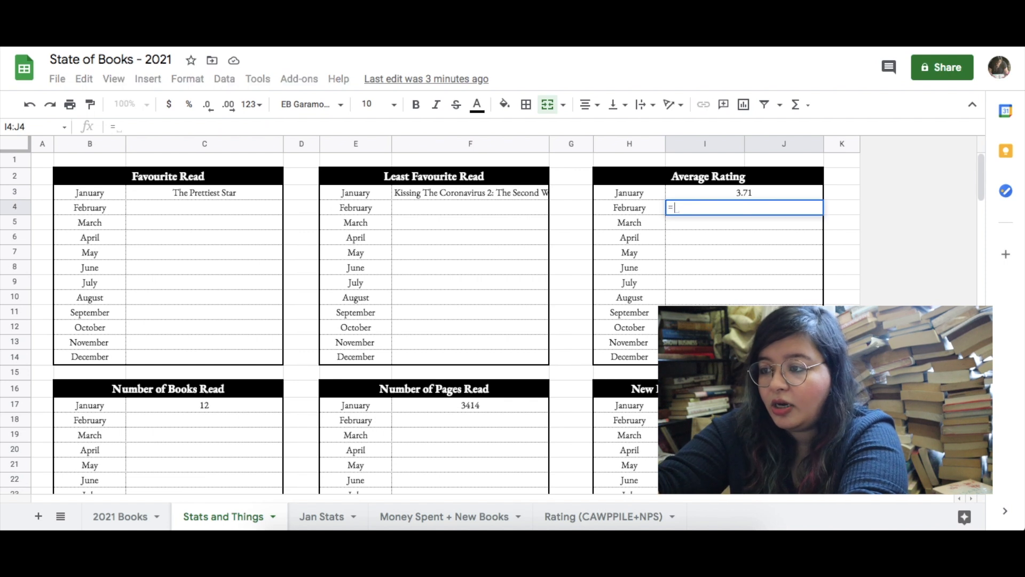
{"action": "type", "text": "AVer"}
{"action": "key", "text": "Tab"}
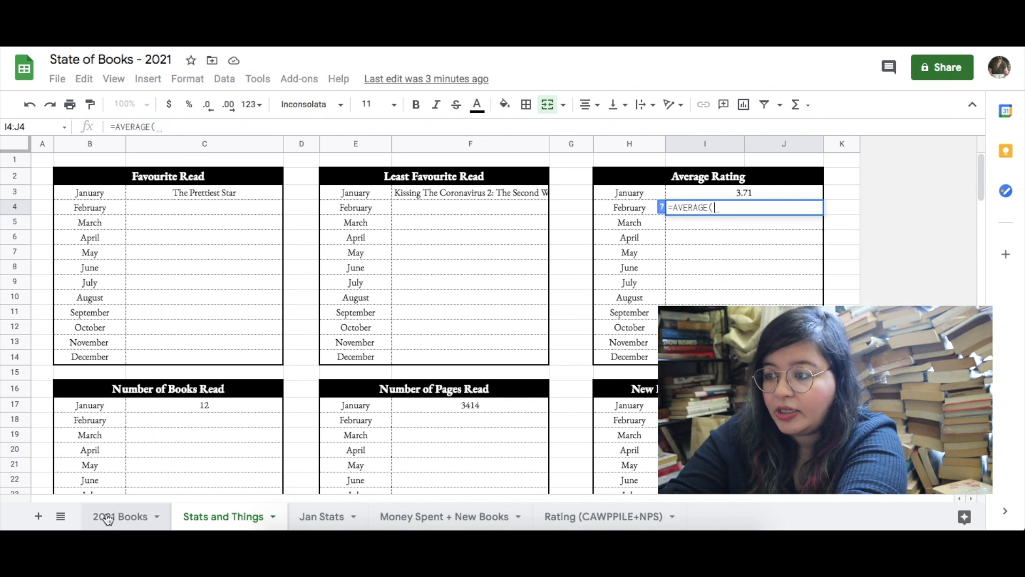
{"action": "left_click", "coordinate": [154, 514]}
{"action": "scroll", "coordinate": [511, 264], "scroll_direction": "left", "scroll_amount": 5}
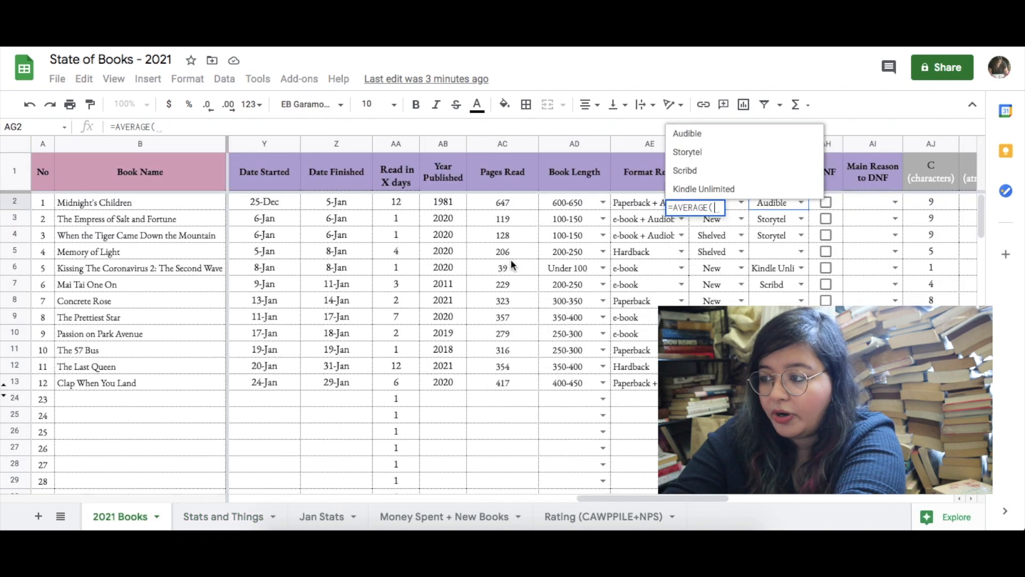
{"action": "scroll", "coordinate": [511, 264], "scroll_direction": "right", "scroll_amount": 15}
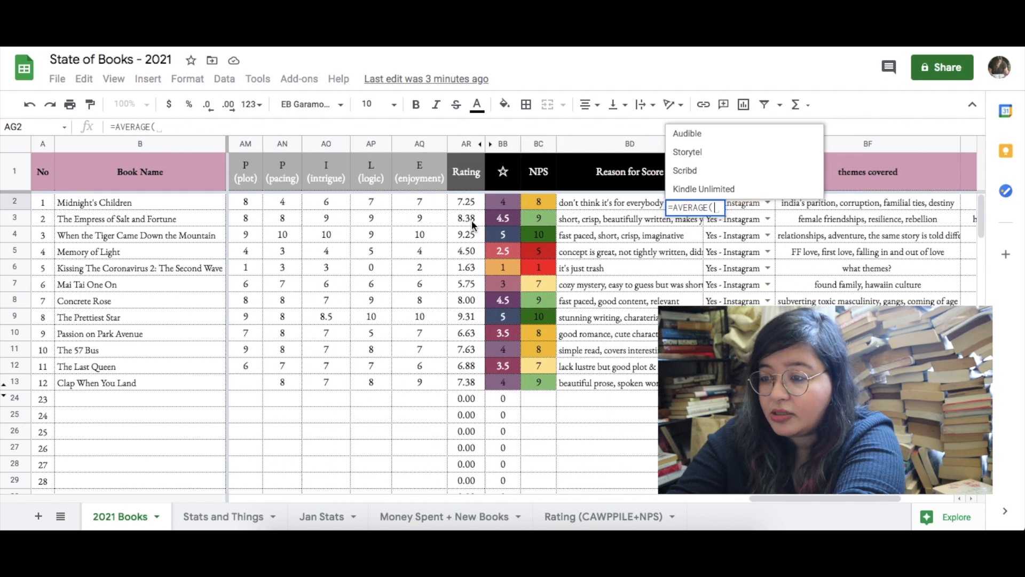
{"action": "left_click", "coordinate": [510, 205]}
{"action": "left_click_drag", "start_coordinate": [510, 206], "coordinate": [505, 383]}
{"action": "type", "text": ")"}
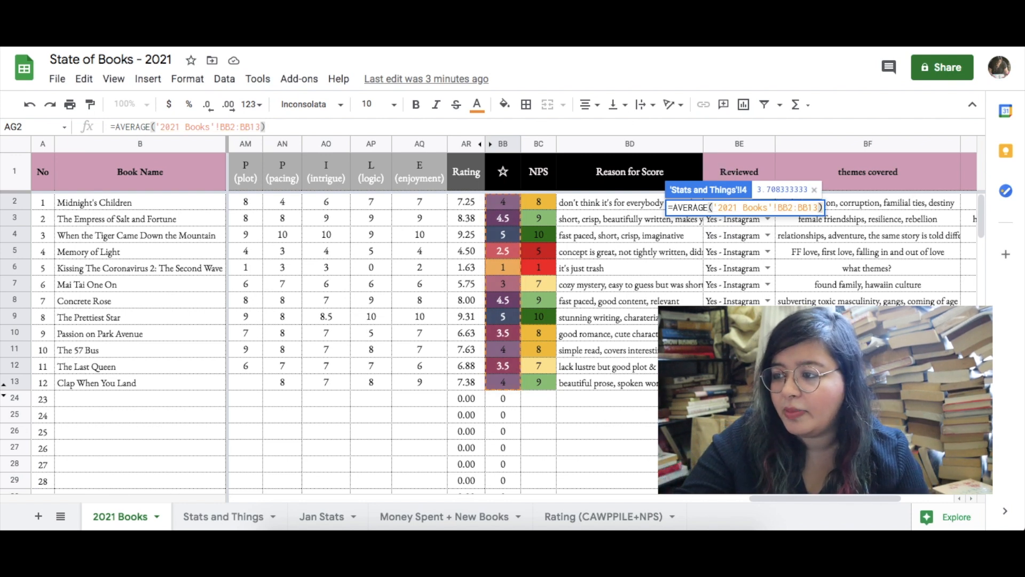
{"action": "key", "text": "Return"}
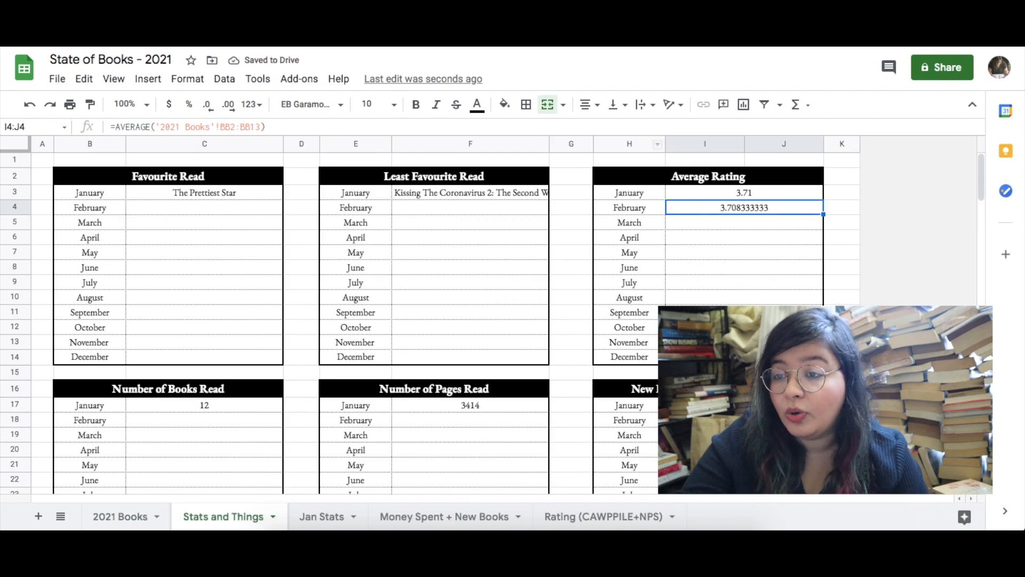
Step: Reduce February's sample Average Rating to two decimal places, then clear the cell
{"action": "left_click", "coordinate": [207, 105]}
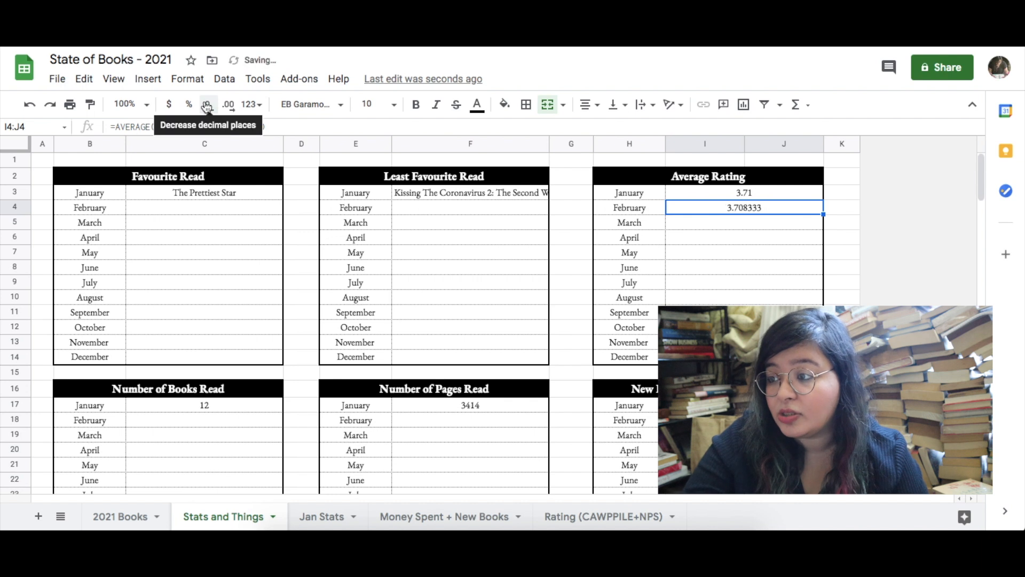
{"action": "left_click", "coordinate": [207, 105]}
{"action": "left_click", "coordinate": [207, 105]}
{"action": "left_click", "coordinate": [207, 104]}
{"action": "left_click", "coordinate": [207, 104]}
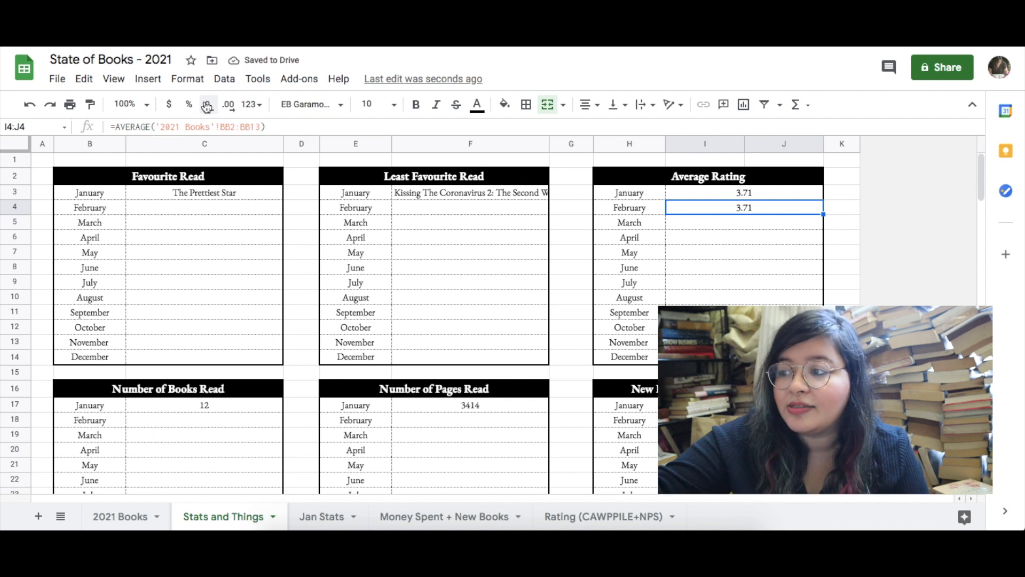
{"action": "key", "text": "Delete"}
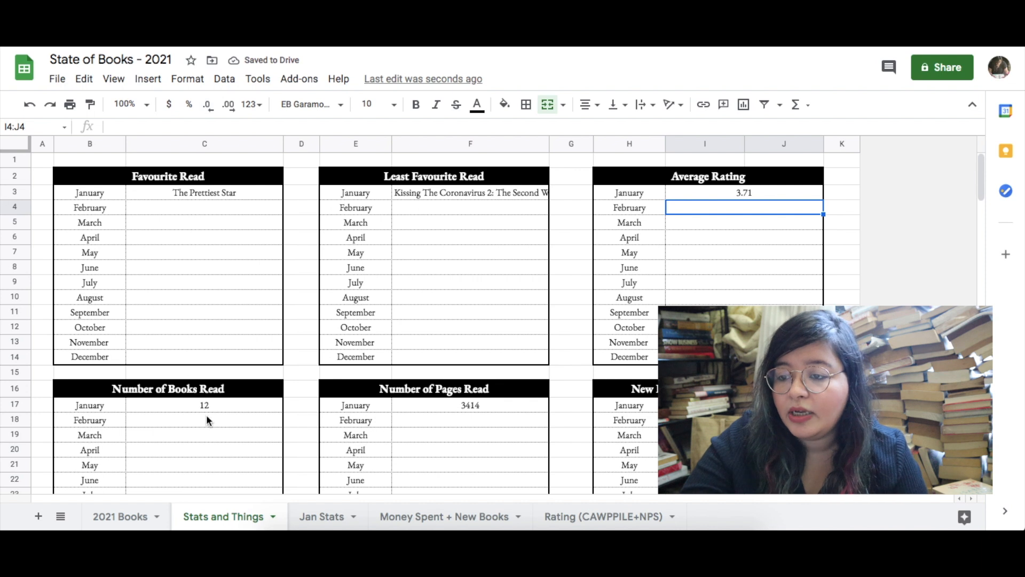
Step: Examine January's entries in the Number of Books Read, Number of Pages Read and New Purchase vs Shelf Pre 2021 tables
{"action": "left_click", "coordinate": [191, 406]}
{"action": "left_click", "coordinate": [225, 434]}
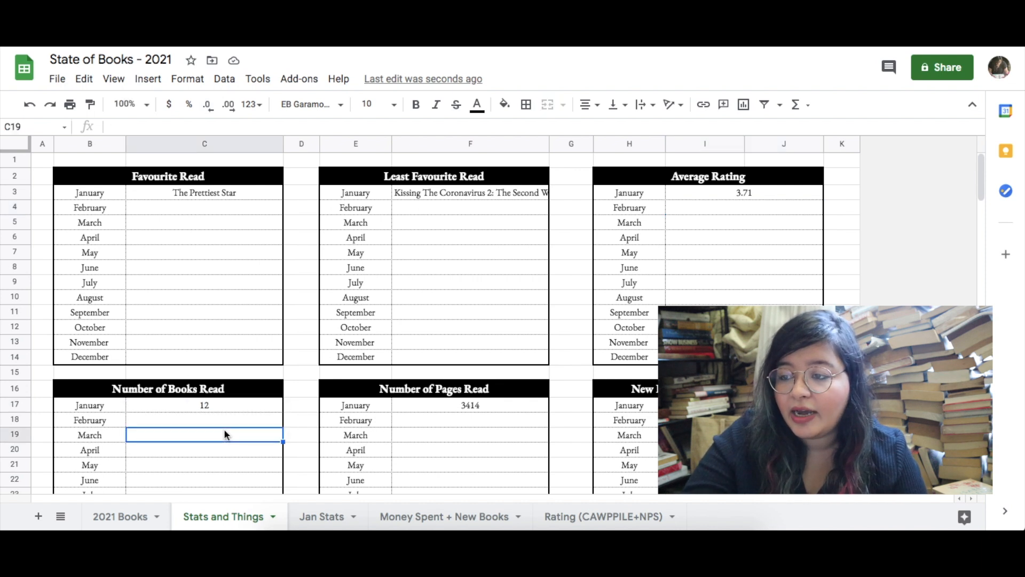
{"action": "scroll", "coordinate": [224, 434], "scroll_direction": "down", "scroll_amount": 1}
{"action": "scroll", "coordinate": [224, 432], "scroll_direction": "down", "scroll_amount": 1}
{"action": "double_click", "coordinate": [482, 316]}
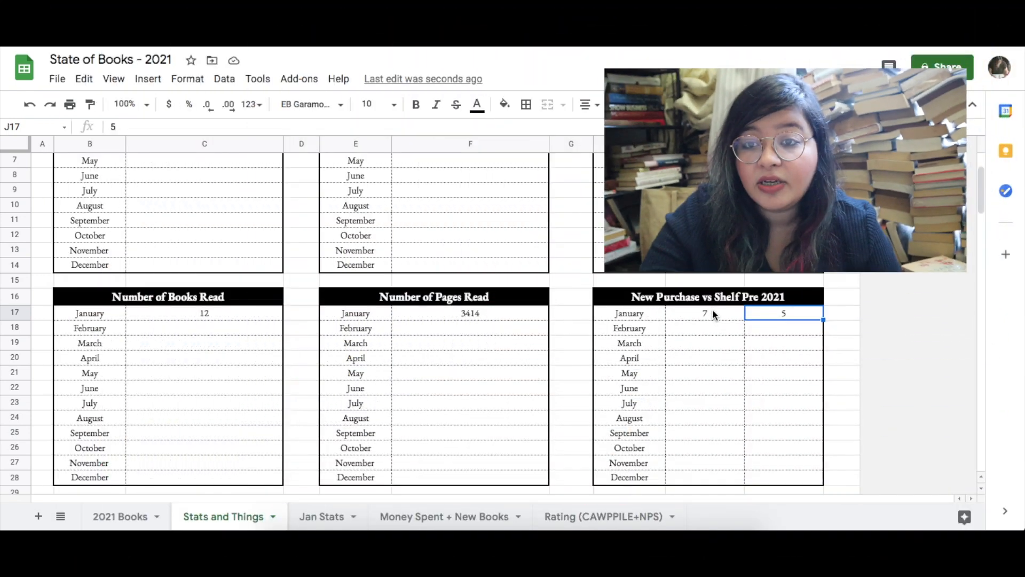
{"action": "left_click", "coordinate": [716, 316]}
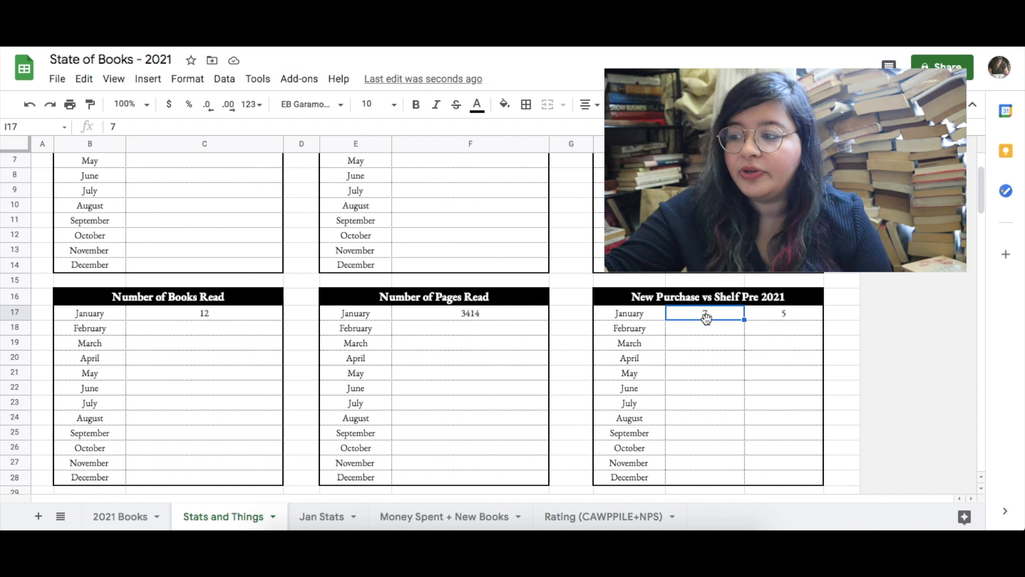
Step: Inspect the Genre Breakdown pie chart and the formula behind the Genres Read count on the Stats and Things sheet
{"action": "key", "text": "Right"}
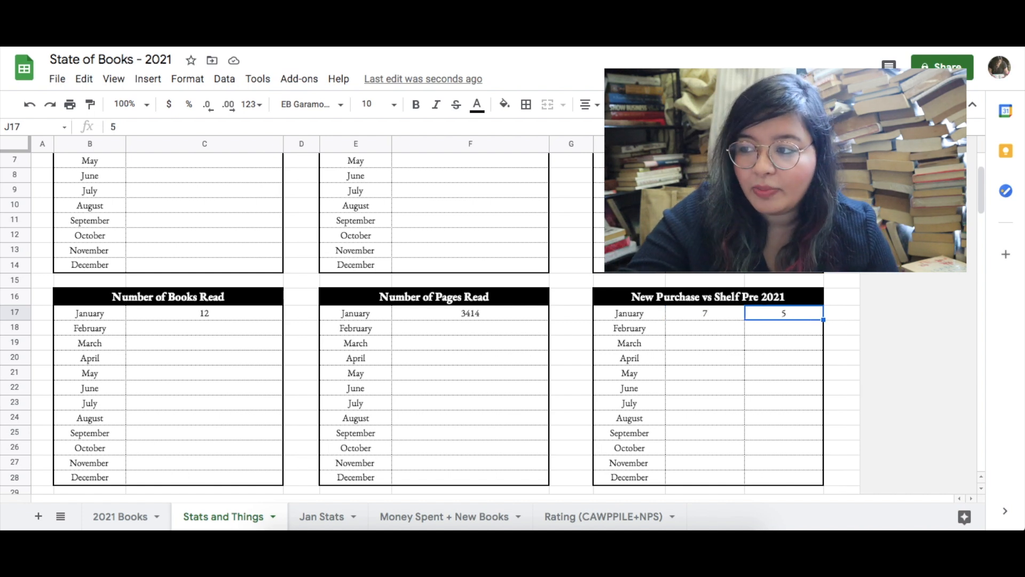
{"action": "scroll", "coordinate": [427, 320], "scroll_direction": "down", "scroll_amount": 2}
{"action": "scroll", "coordinate": [427, 321], "scroll_direction": "down", "scroll_amount": 2}
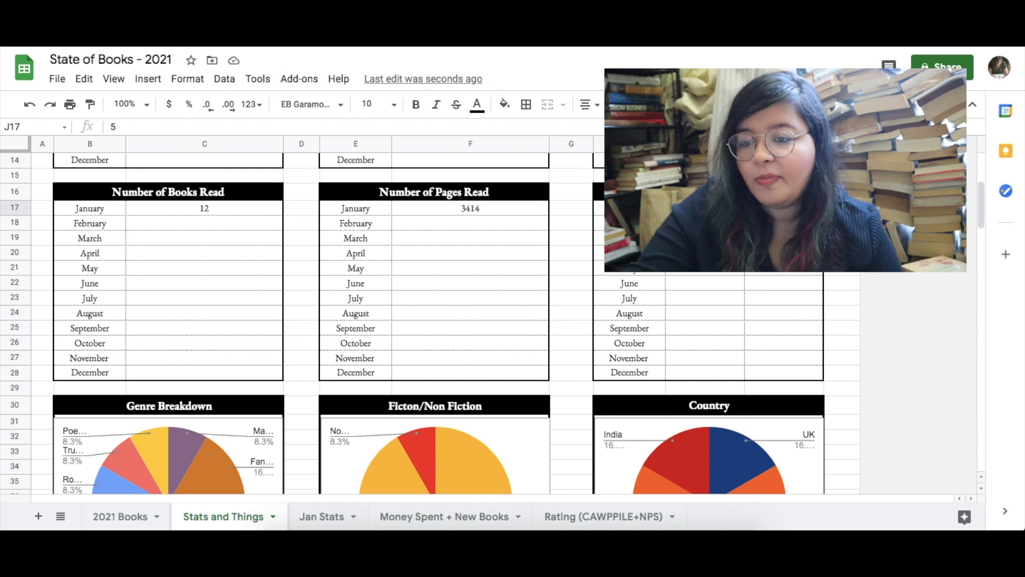
{"action": "scroll", "coordinate": [427, 321], "scroll_direction": "down", "scroll_amount": 6}
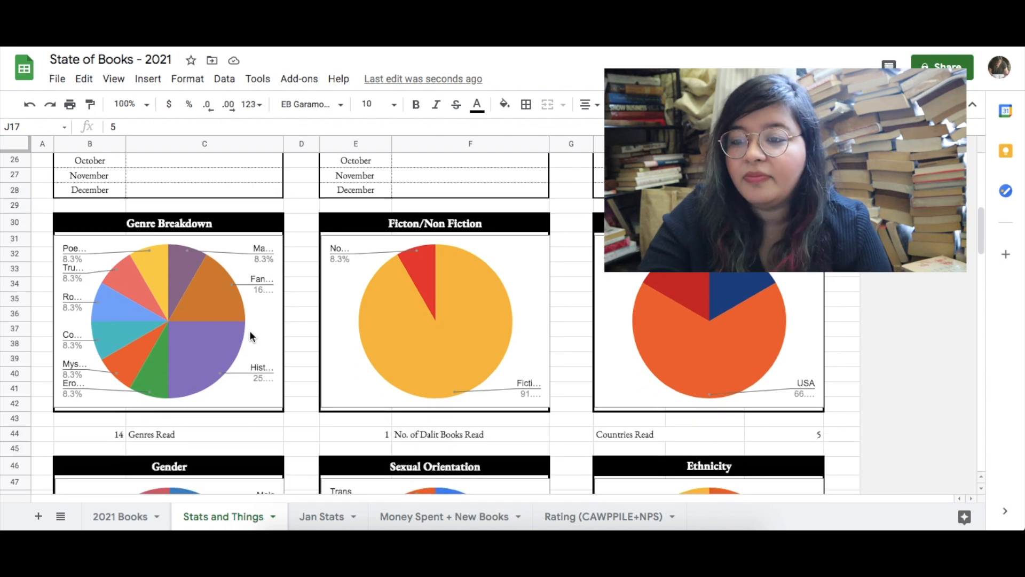
{"action": "left_click", "coordinate": [216, 358]}
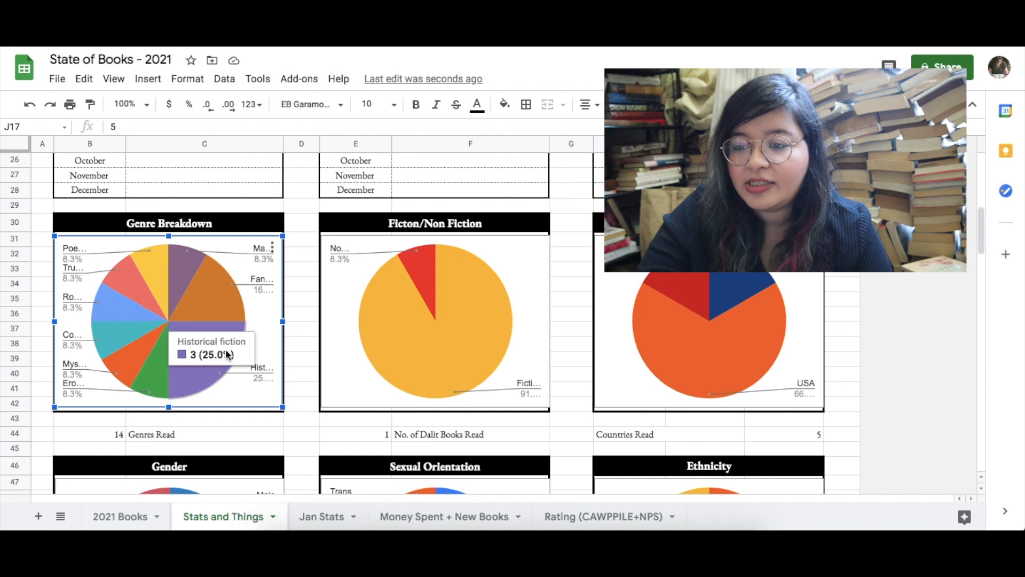
{"action": "left_click", "coordinate": [120, 438]}
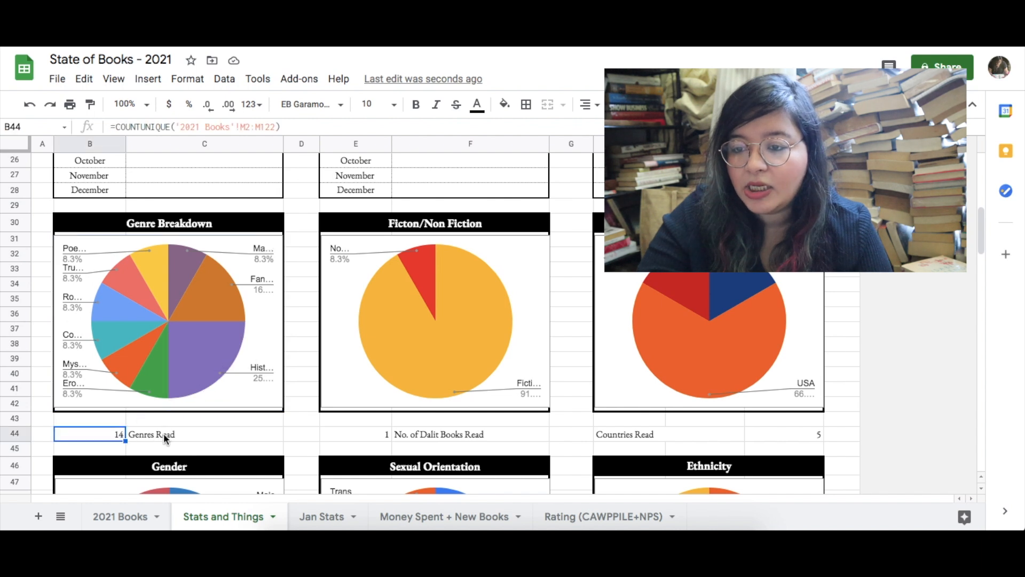
{"action": "double_click", "coordinate": [98, 441]}
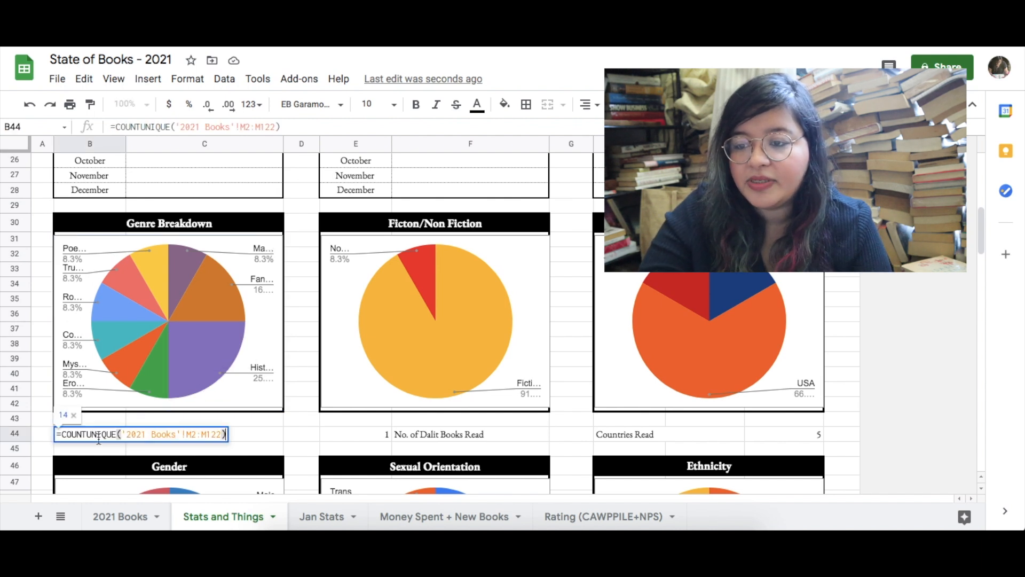
{"action": "left_click", "coordinate": [258, 436]}
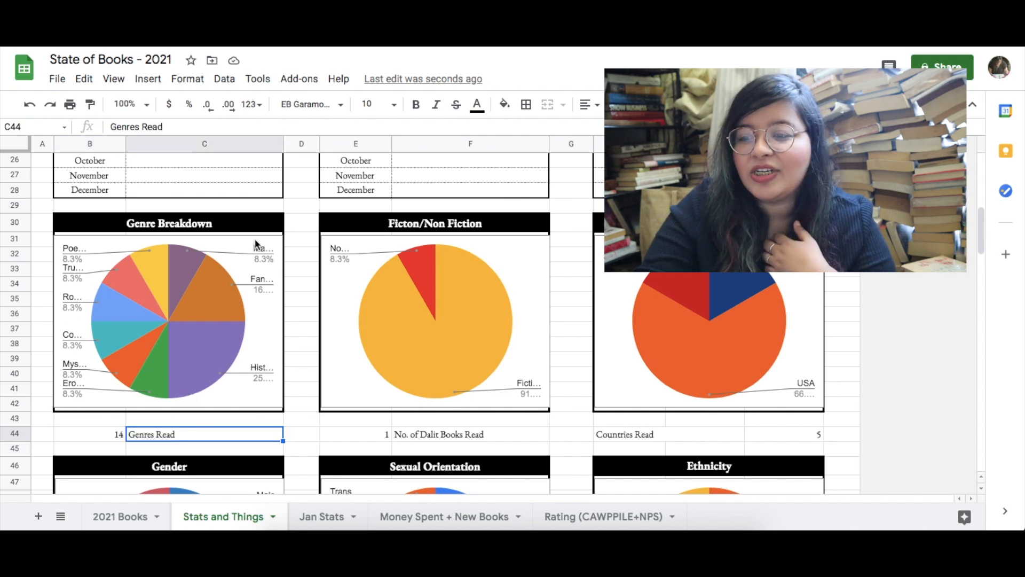
Step: Examine individual genre slices of the Genre Breakdown chart, then check the Genres Read count again
{"action": "left_click", "coordinate": [215, 297]}
{"action": "mouse_move", "coordinate": [218, 366]}
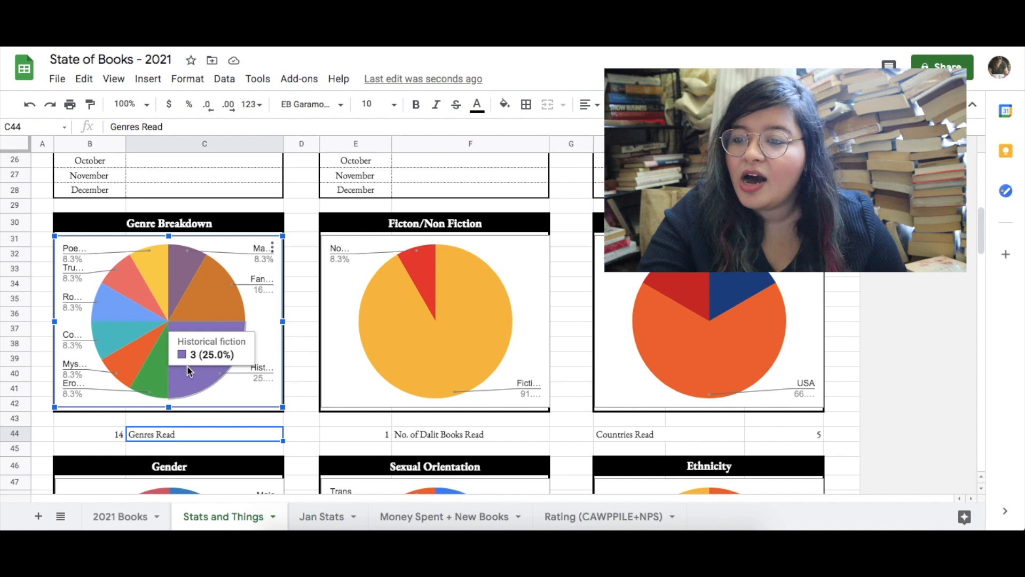
{"action": "mouse_move", "coordinate": [152, 371]}
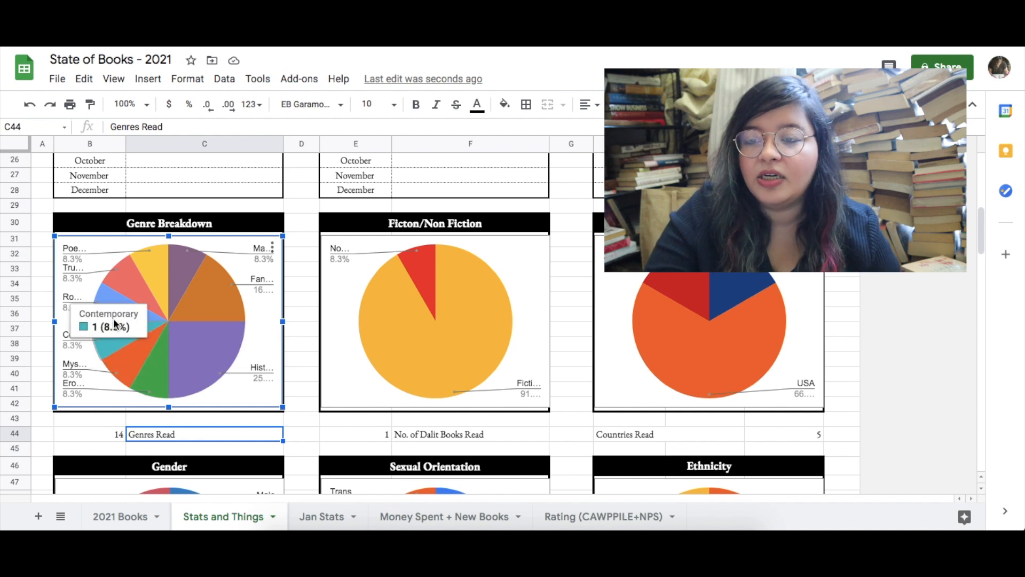
{"action": "mouse_move", "coordinate": [118, 315]}
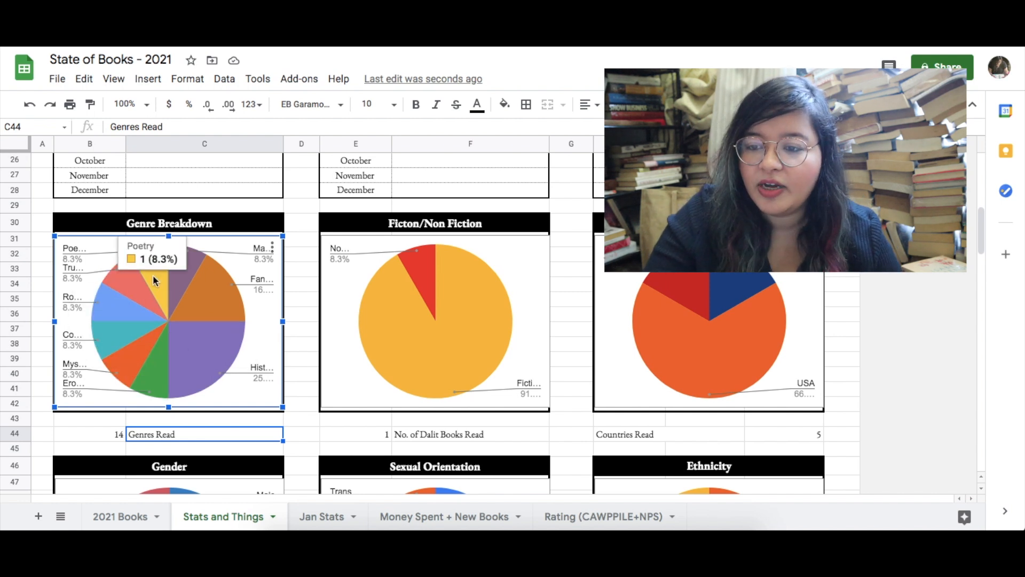
{"action": "mouse_move", "coordinate": [219, 331]}
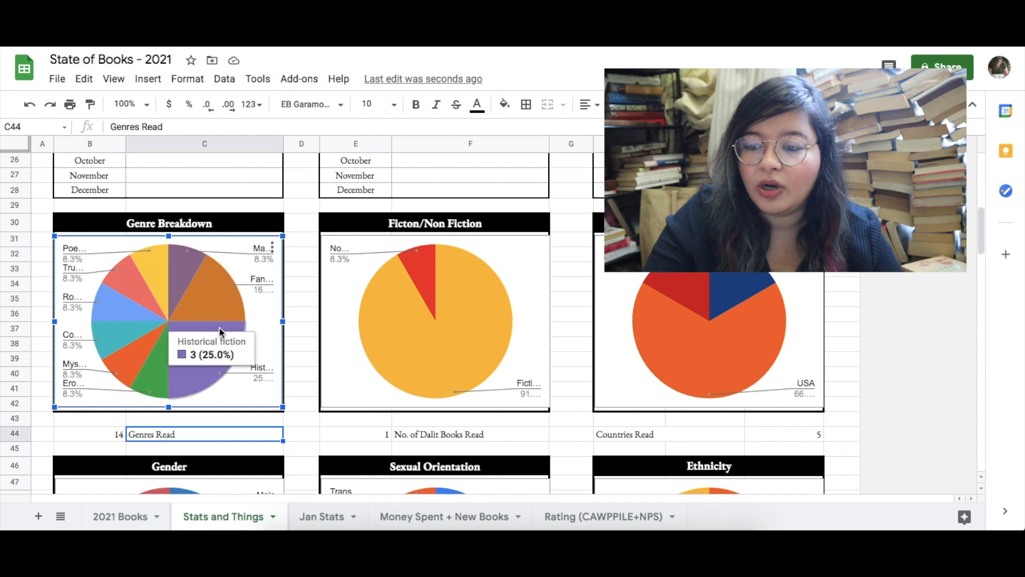
{"action": "left_click", "coordinate": [109, 438]}
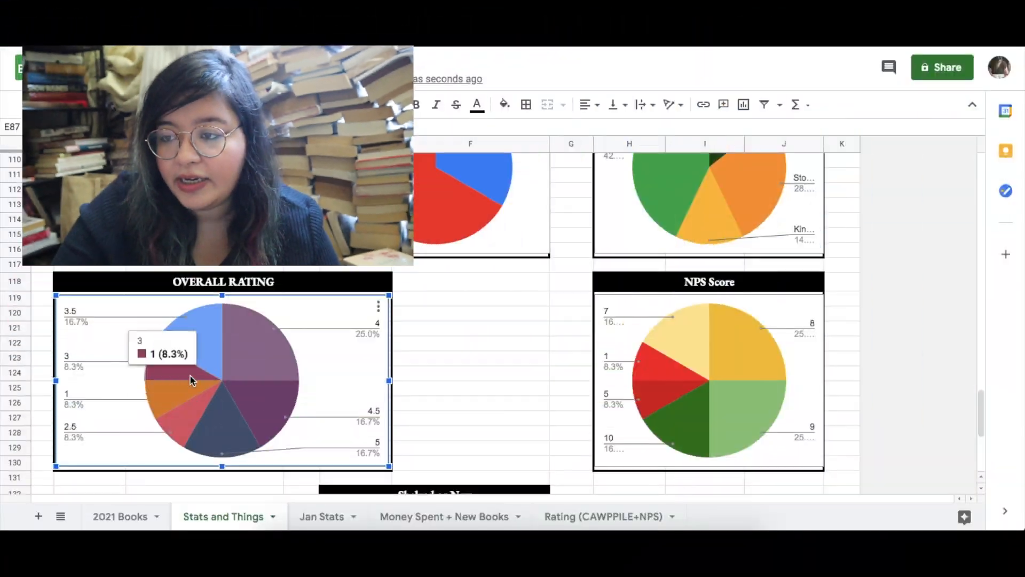
Step: Edit the Overall Rating pie chart and set its data range to '2021 Books'!BB2:BB123
{"action": "left_click", "coordinate": [378, 307]}
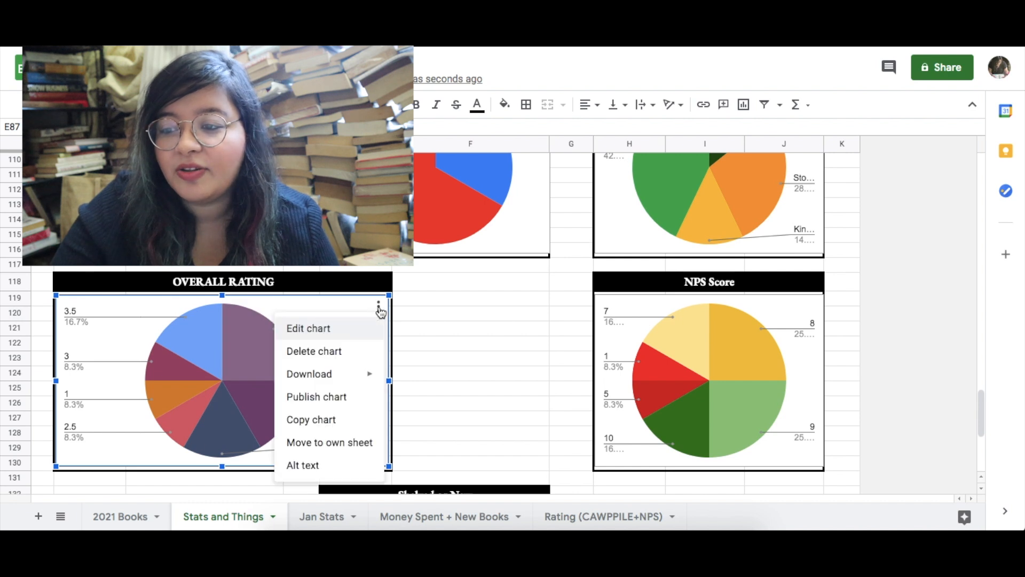
{"action": "left_click", "coordinate": [330, 328]}
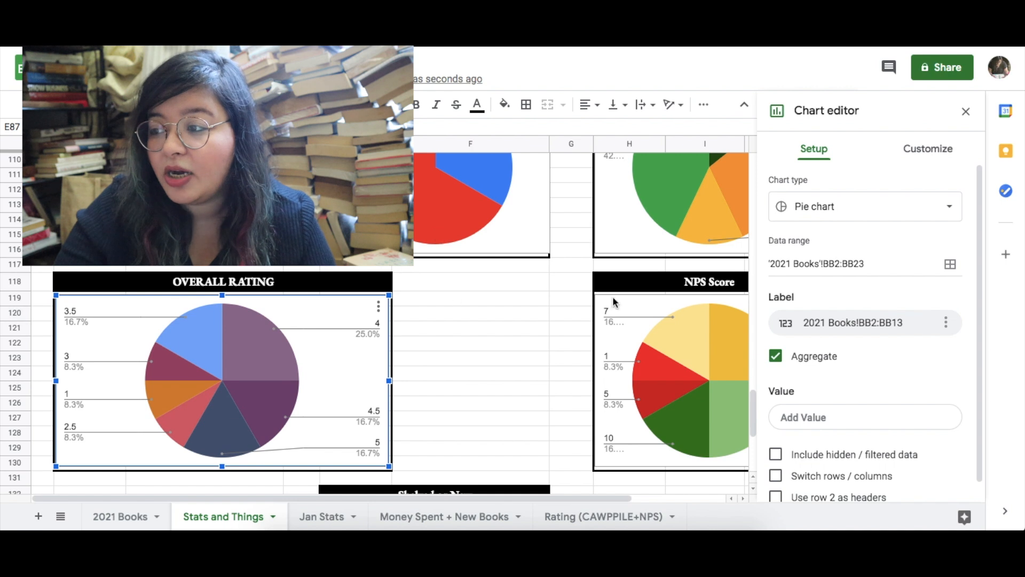
{"action": "left_click", "coordinate": [869, 264]}
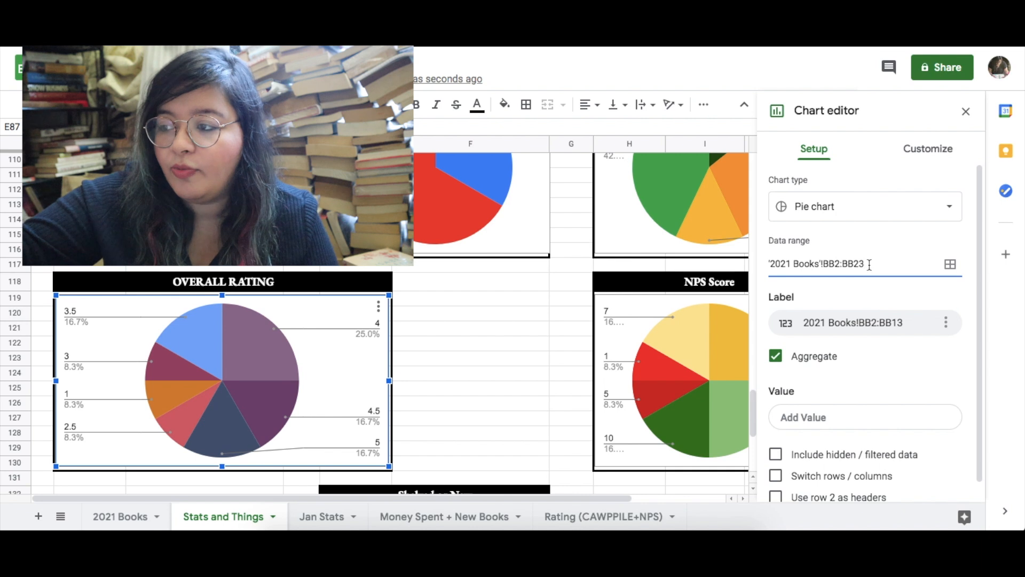
{"action": "key", "text": "BackSpace"}
{"action": "key", "text": "BackSpace"}
{"action": "type", "text": "12"}
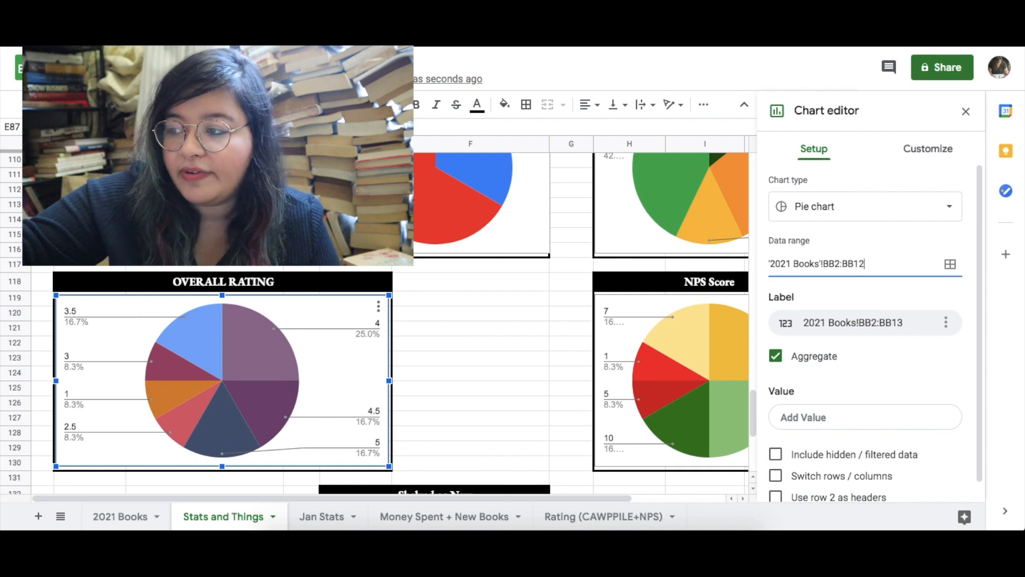
{"action": "type", "text": "3"}
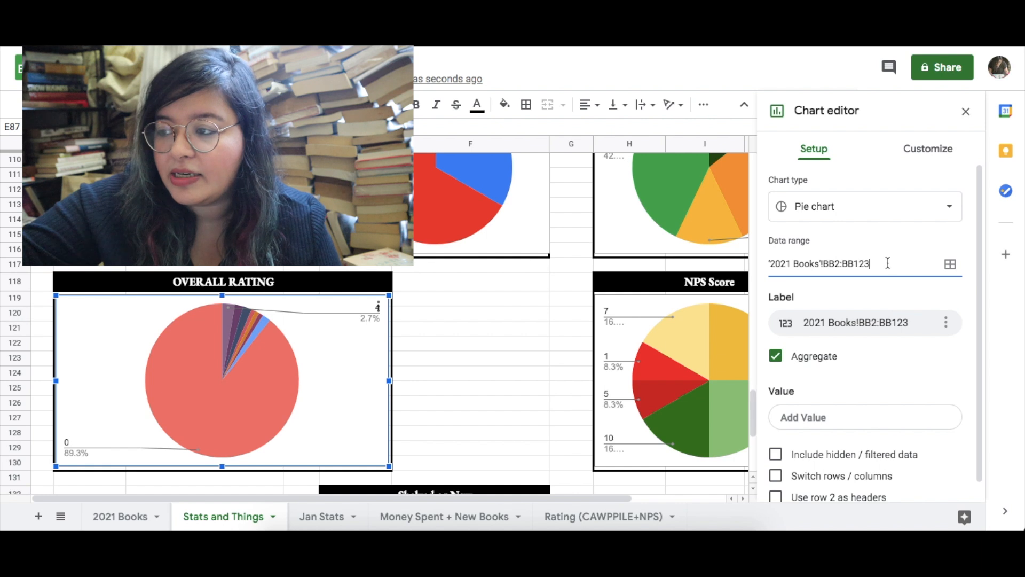
Step: Return the Overall Rating chart's data range to '2021 Books'!BB2:BB23 and close the chart editor
{"action": "key", "text": "BackSpace"}
{"action": "key", "text": "BackSpace"}
{"action": "key", "text": "BackSpace"}
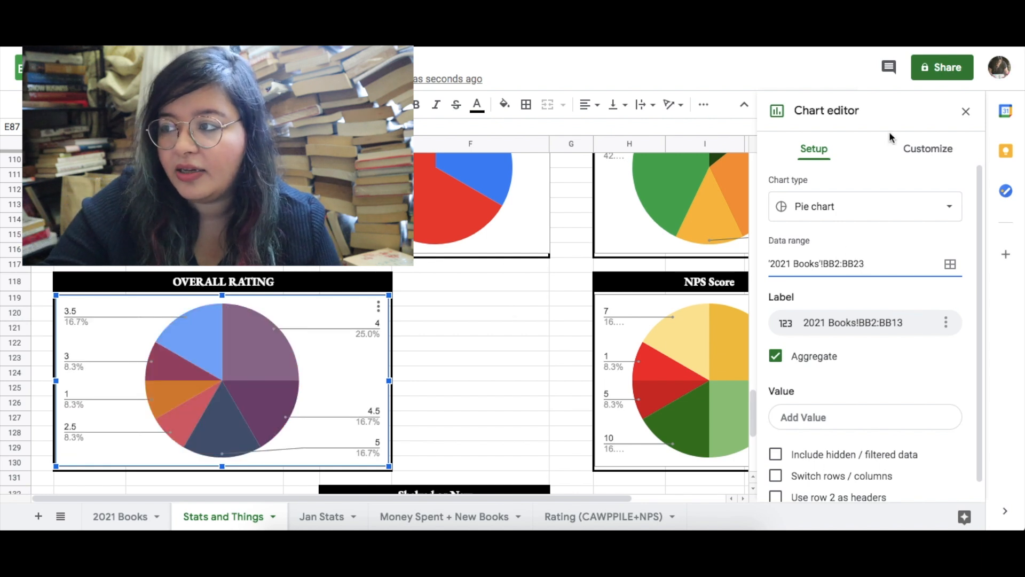
{"action": "left_click", "coordinate": [966, 111]}
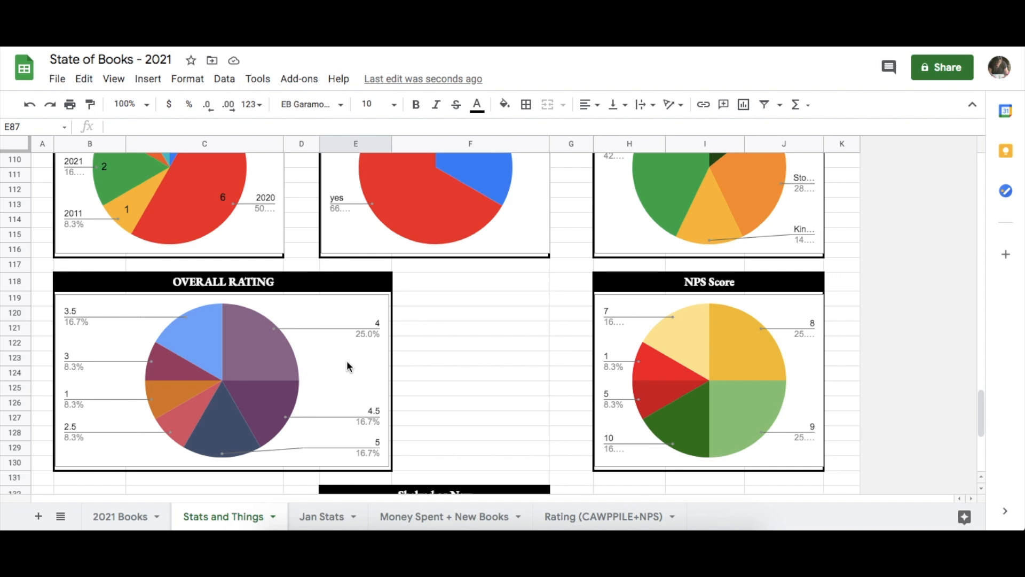
Step: Look over the charts on the Stats and Things sheet, from Genre Breakdown to Overall Rating and NPS Score
{"action": "scroll", "coordinate": [347, 362], "scroll_direction": "up", "scroll_amount": 1}
{"action": "scroll", "coordinate": [347, 362], "scroll_direction": "down", "scroll_amount": 5}
{"action": "scroll", "coordinate": [348, 362], "scroll_direction": "up", "scroll_amount": 10}
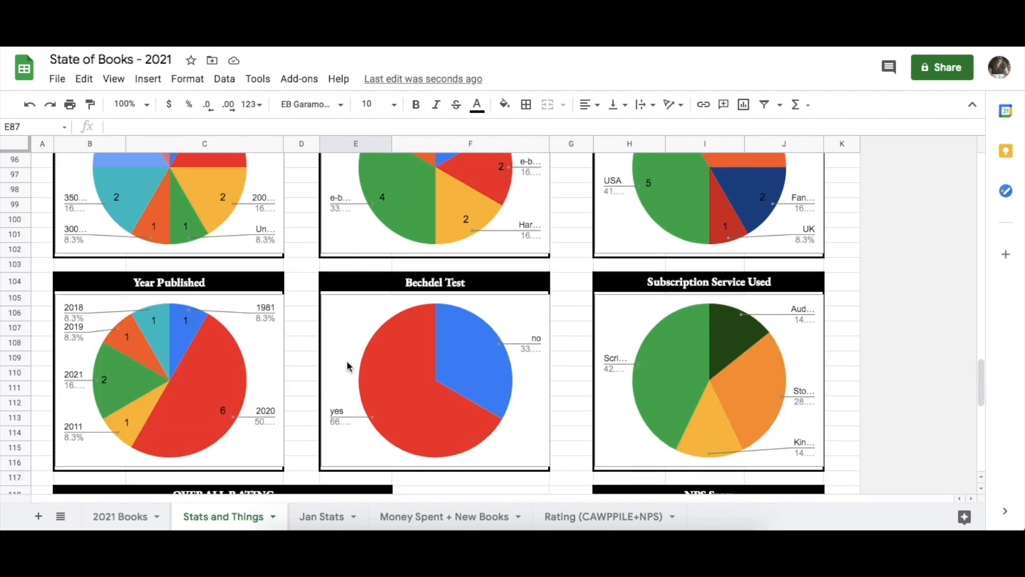
{"action": "scroll", "coordinate": [347, 363], "scroll_direction": "up", "scroll_amount": 20}
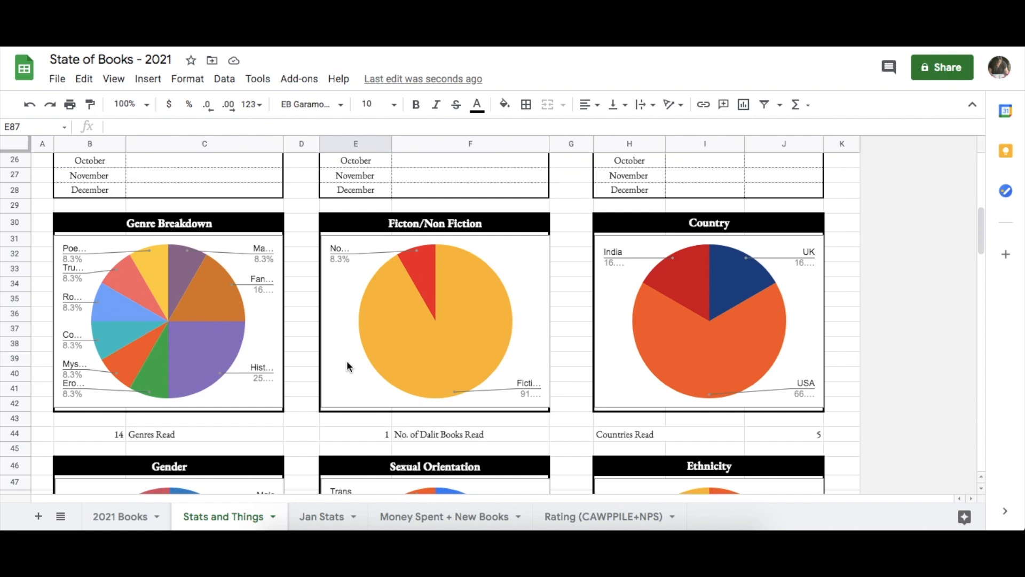
{"action": "scroll", "coordinate": [347, 366], "scroll_direction": "up", "scroll_amount": 8}
{"action": "scroll", "coordinate": [347, 366], "scroll_direction": "down", "scroll_amount": 14}
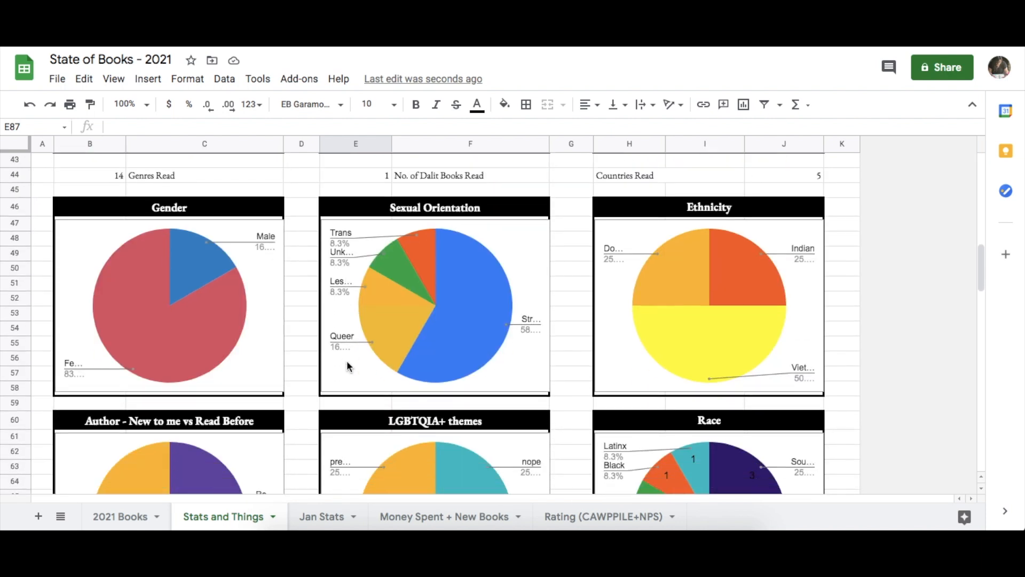
{"action": "scroll", "coordinate": [347, 367], "scroll_direction": "down", "scroll_amount": 12}
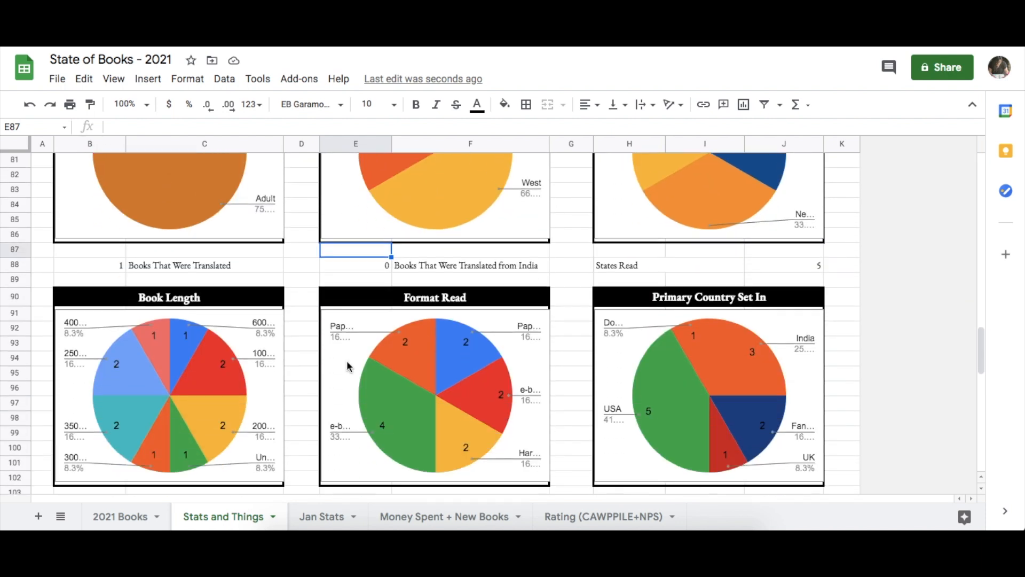
{"action": "scroll", "coordinate": [347, 366], "scroll_direction": "down", "scroll_amount": 3}
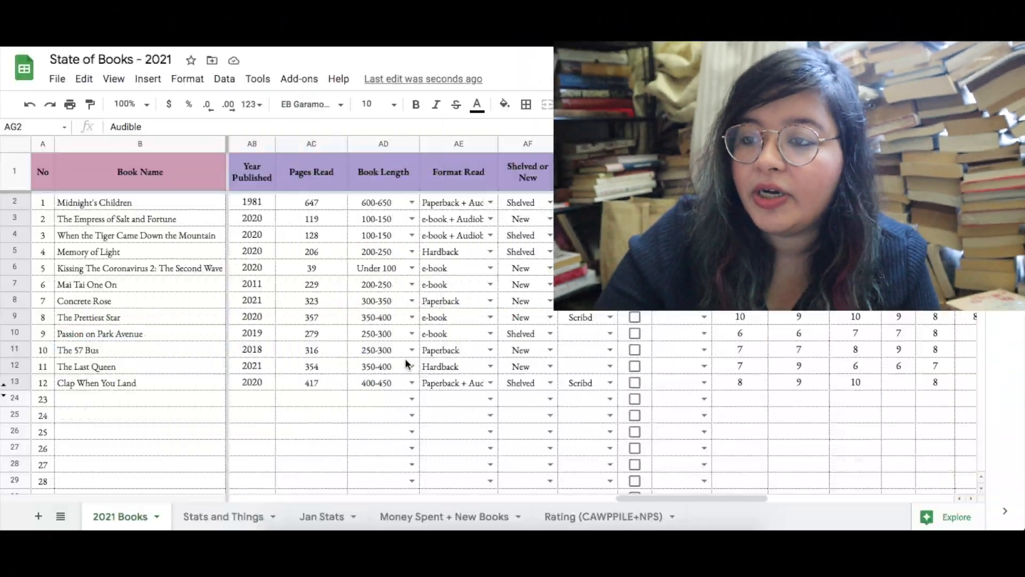
Step: Open the Dalit Lit column heading in the 2021 Books sheet for editing, then leave the cell
{"action": "scroll", "coordinate": [405, 363], "scroll_direction": "left", "scroll_amount": 6}
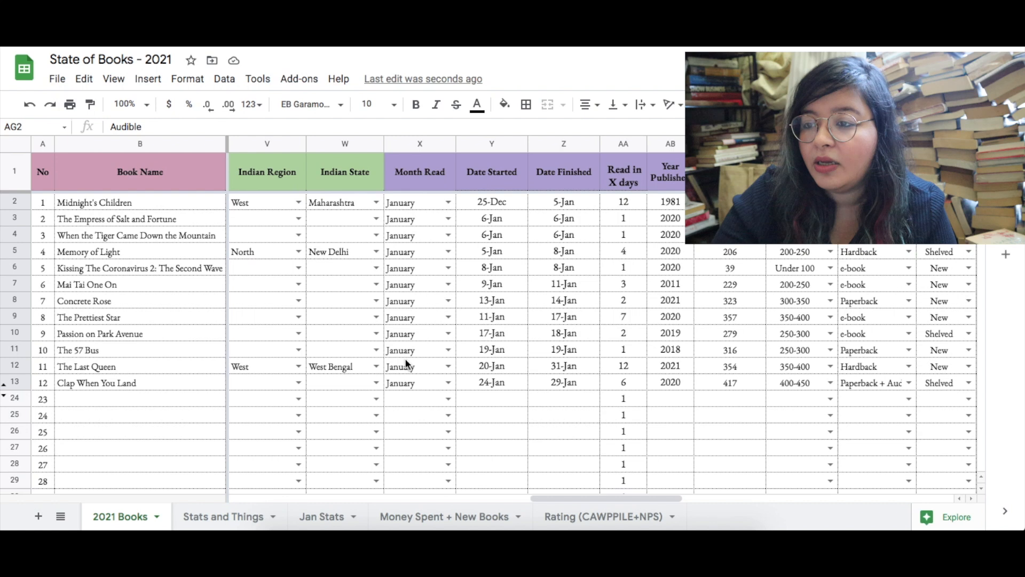
{"action": "scroll", "coordinate": [405, 363], "scroll_direction": "left", "scroll_amount": 5}
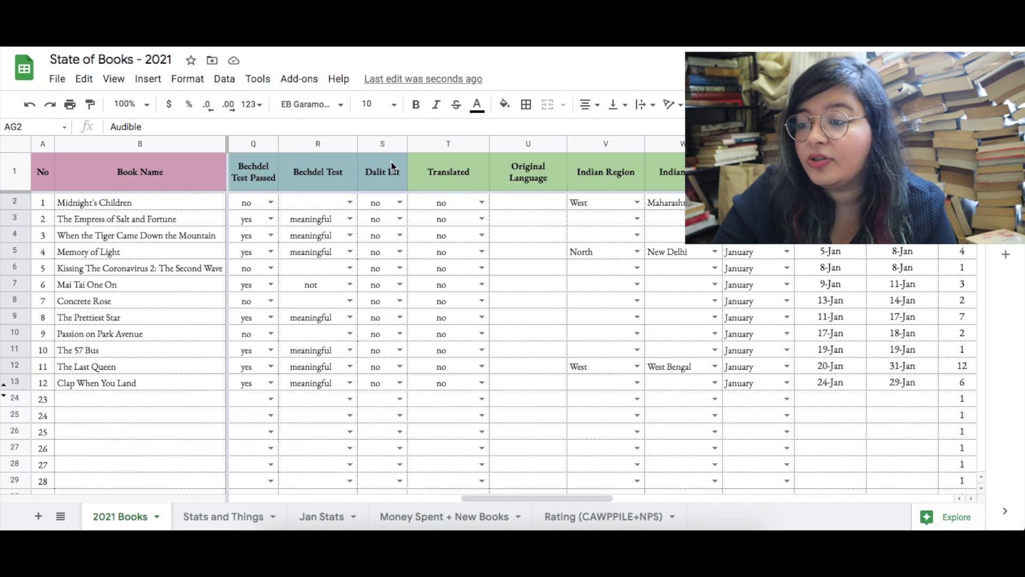
{"action": "left_click", "coordinate": [382, 174]}
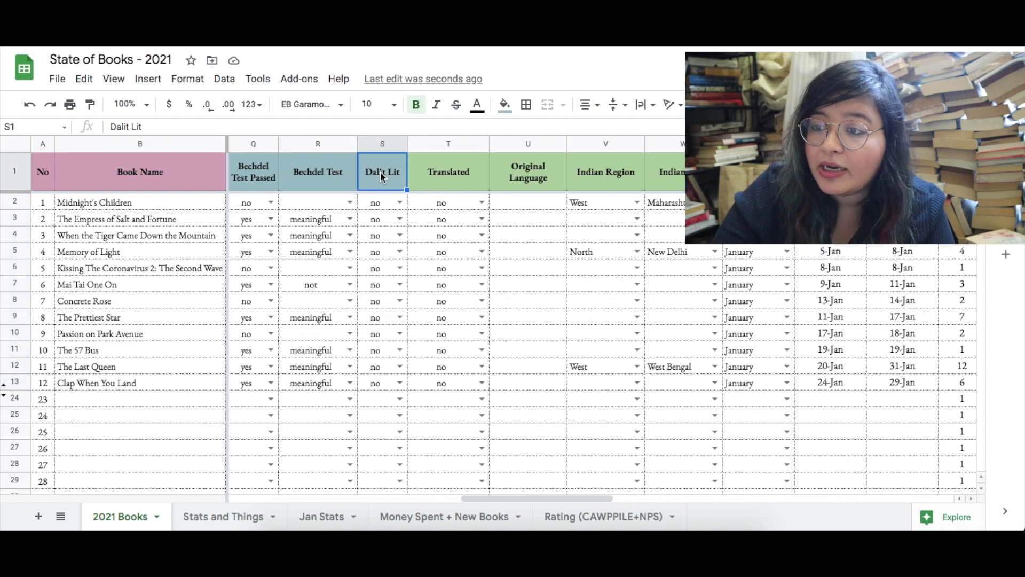
{"action": "double_click", "coordinate": [382, 176]}
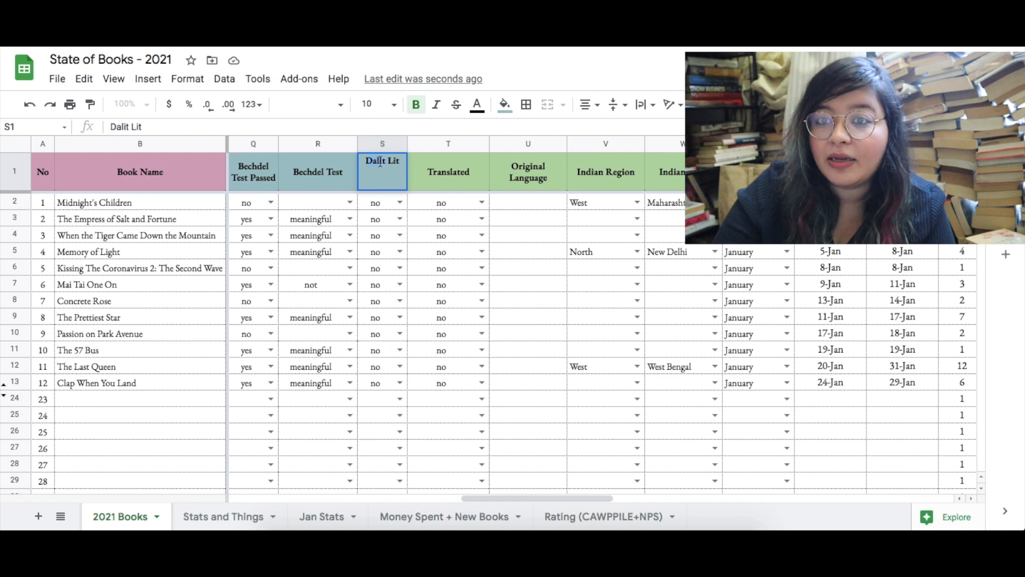
{"action": "left_click", "coordinate": [427, 166]}
{"action": "double_click", "coordinate": [380, 173]}
{"action": "double_click", "coordinate": [375, 156]}
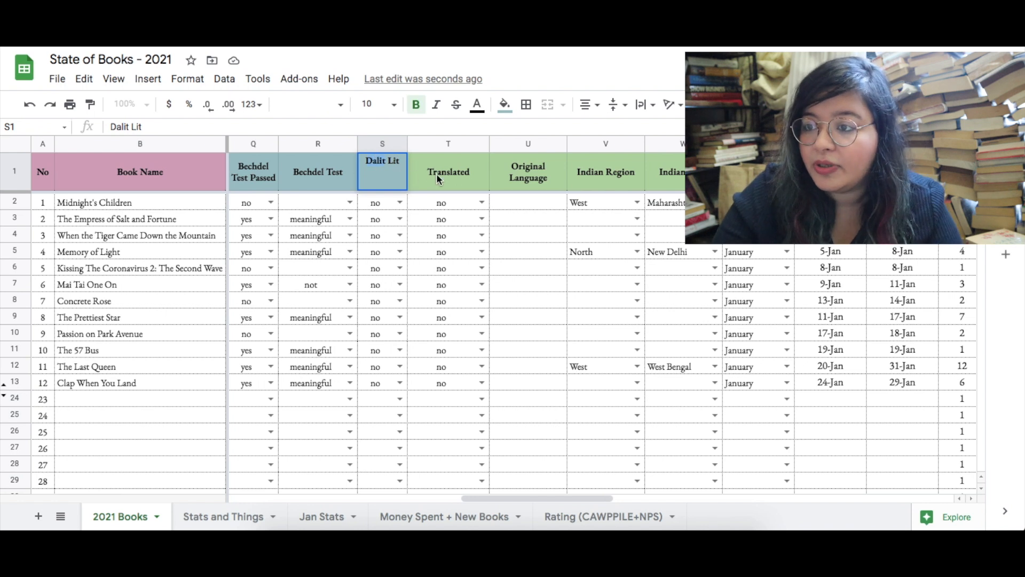
{"action": "left_click", "coordinate": [398, 202]}
Step: View the available Translated options for Midnight's Children and close the list without choosing one
{"action": "left_click", "coordinate": [459, 209]}
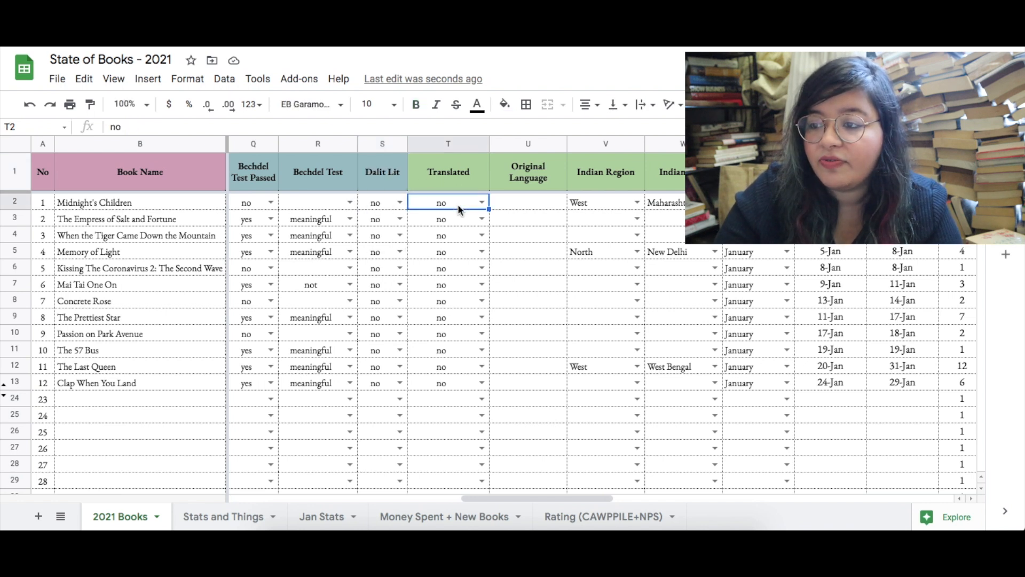
{"action": "left_click", "coordinate": [482, 203]}
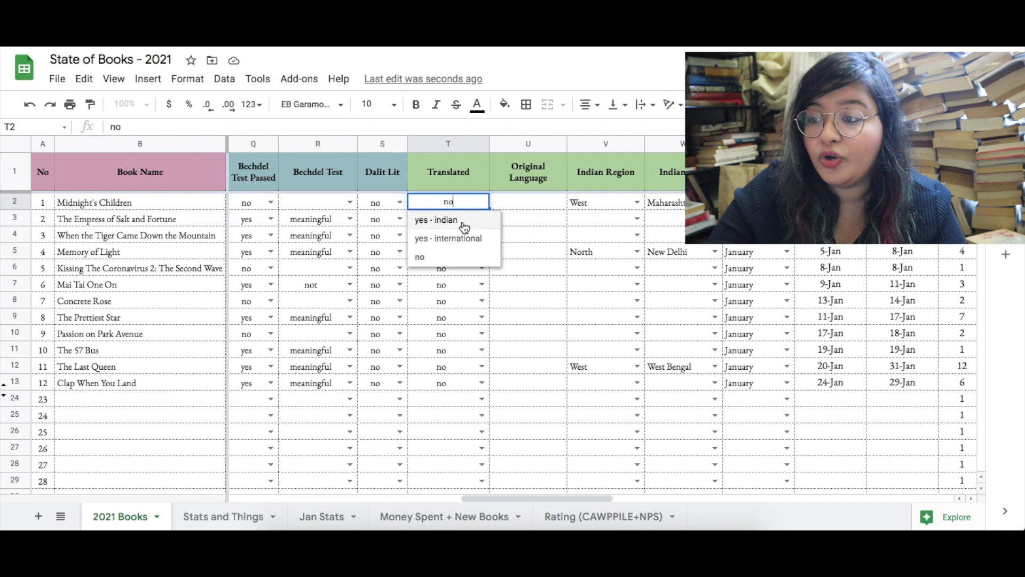
{"action": "left_click", "coordinate": [546, 217]}
Step: Replace the dropdown items for the Translated cells T2:T123 with yes,no, save the validation, and check the options for Midnight's Children
{"action": "left_click", "coordinate": [451, 208]}
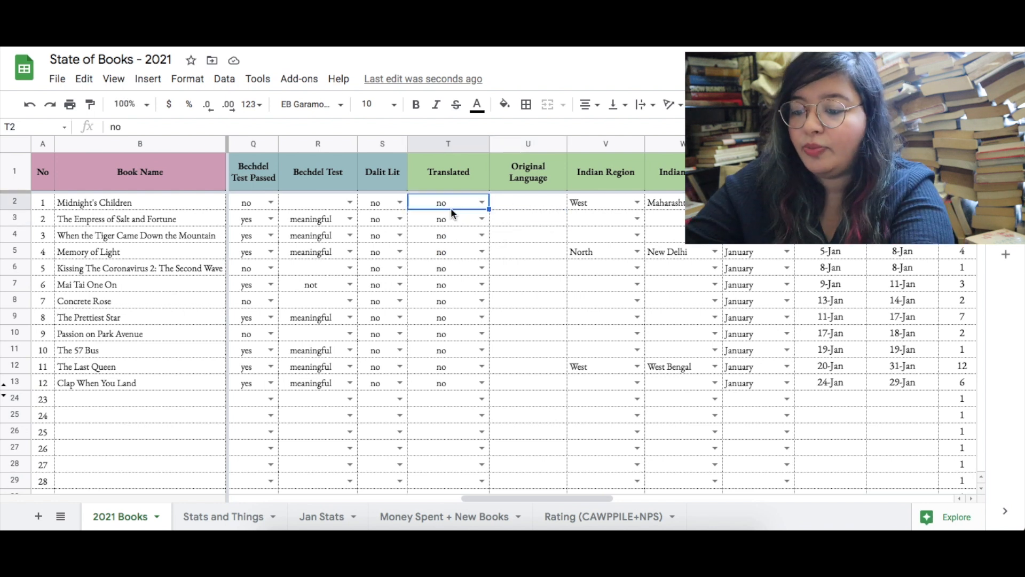
{"action": "key", "text": "ctrl+shift+Down"}
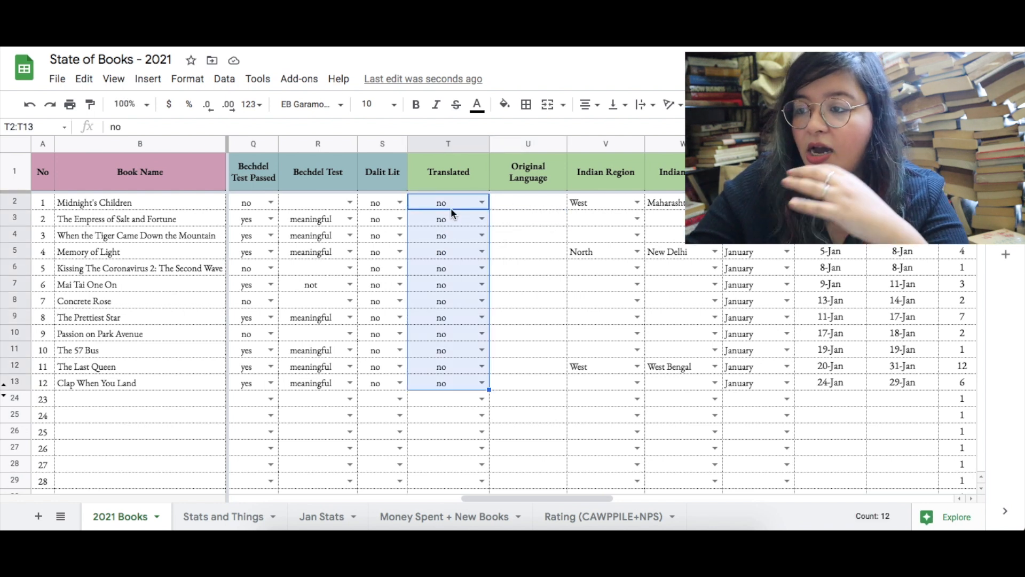
{"action": "key", "text": "ctrl+shift+Down"}
{"action": "scroll", "coordinate": [451, 208], "scroll_direction": "up", "scroll_amount": 20}
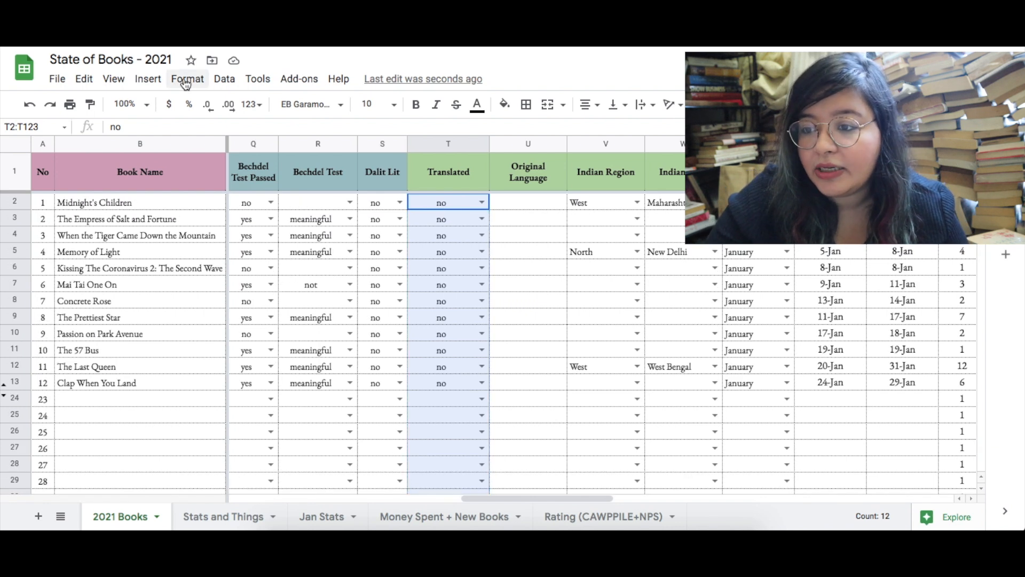
{"action": "left_click", "coordinate": [224, 79]}
{"action": "left_click", "coordinate": [287, 330]}
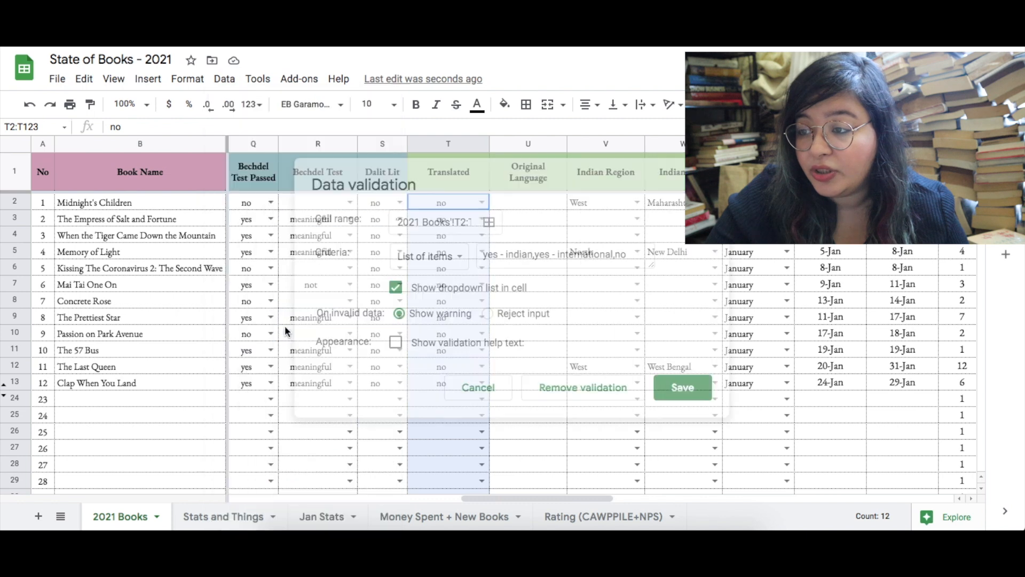
{"action": "left_click", "coordinate": [536, 255]}
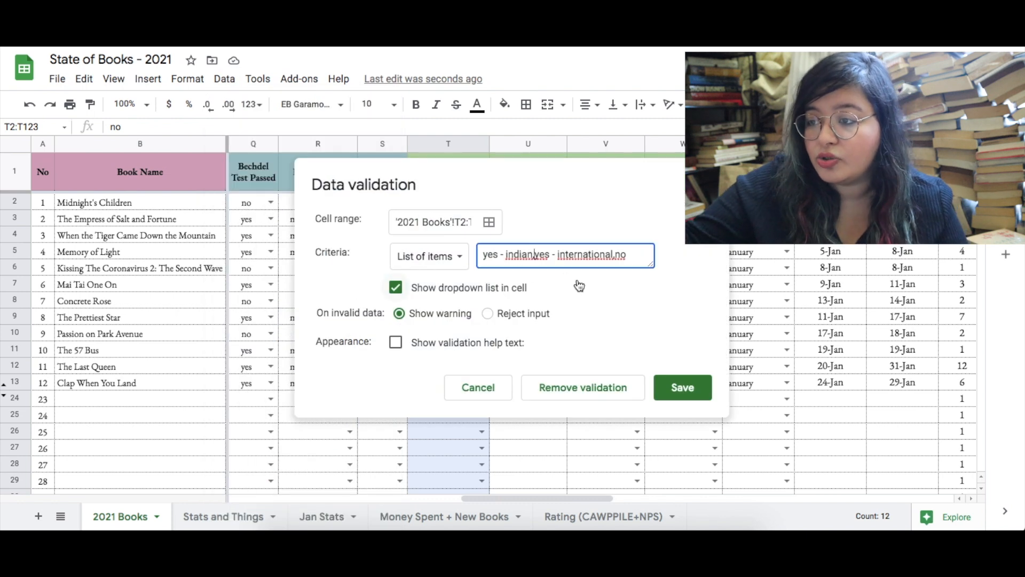
{"action": "key", "text": "BackSpace"}
{"action": "key", "text": "BackSpace"}
{"action": "key", "text": "BackSpace"}
{"action": "key", "text": "BackSpace"}
{"action": "key", "text": "BackSpace"}
{"action": "key", "text": "BackSpace"}
{"action": "key", "text": "BackSpace"}
{"action": "key", "text": "BackSpace"}
{"action": "key", "text": "BackSpace"}
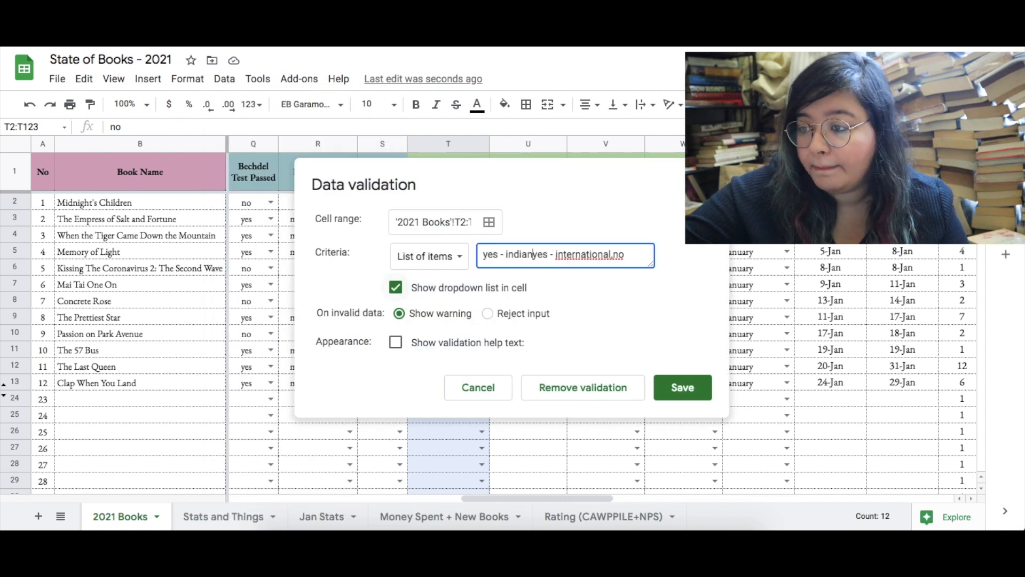
{"action": "key", "text": "BackSpace"}
{"action": "key", "text": "BackSpace"}
{"action": "key", "text": "BackSpace"}
{"action": "key", "text": "BackSpace"}
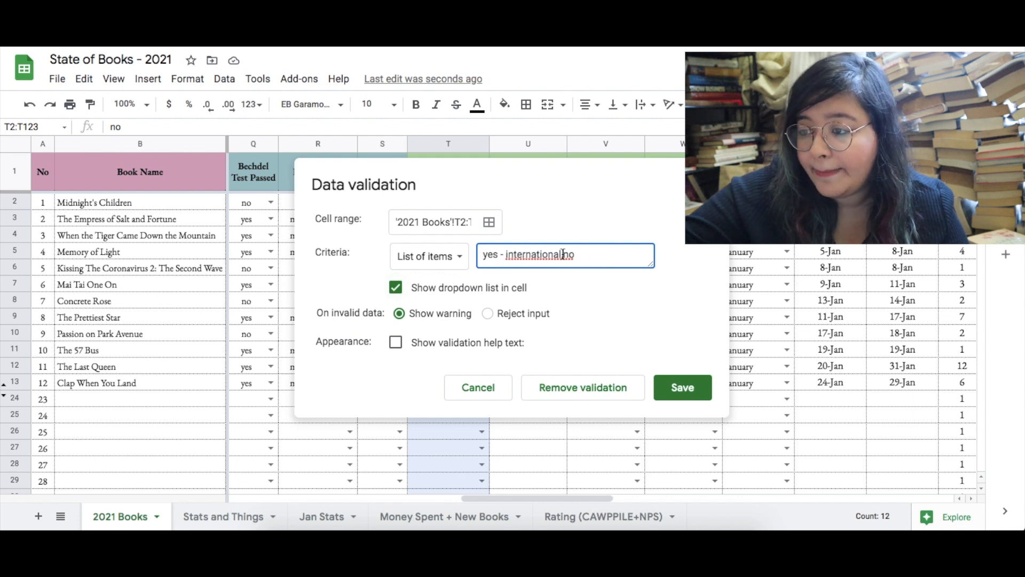
{"action": "key", "text": "BackSpace"}
{"action": "key", "text": "BackSpace"}
{"action": "key", "text": "BackSpace"}
{"action": "key", "text": "BackSpace"}
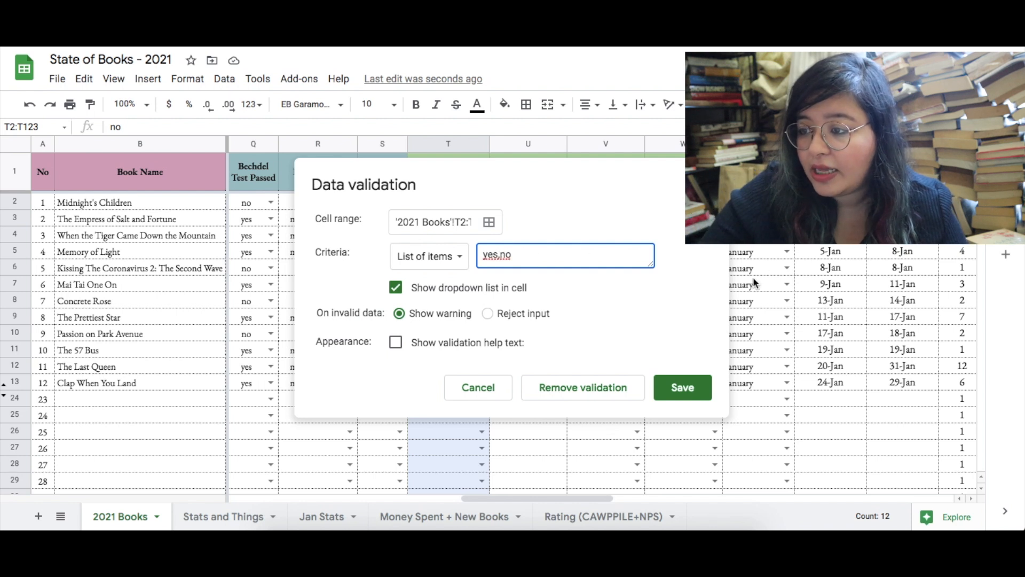
{"action": "left_click", "coordinate": [683, 387]}
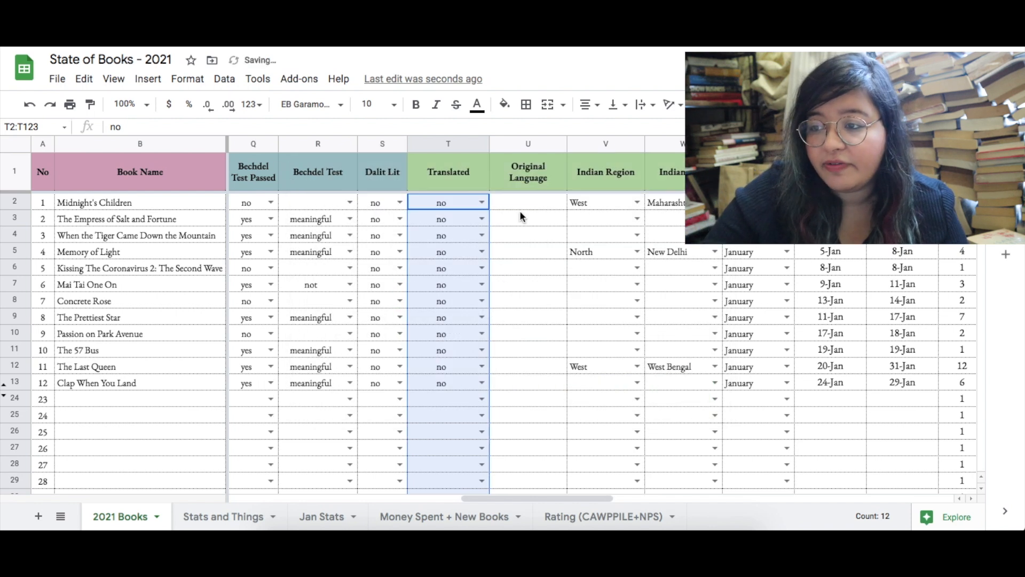
{"action": "left_click", "coordinate": [481, 202]}
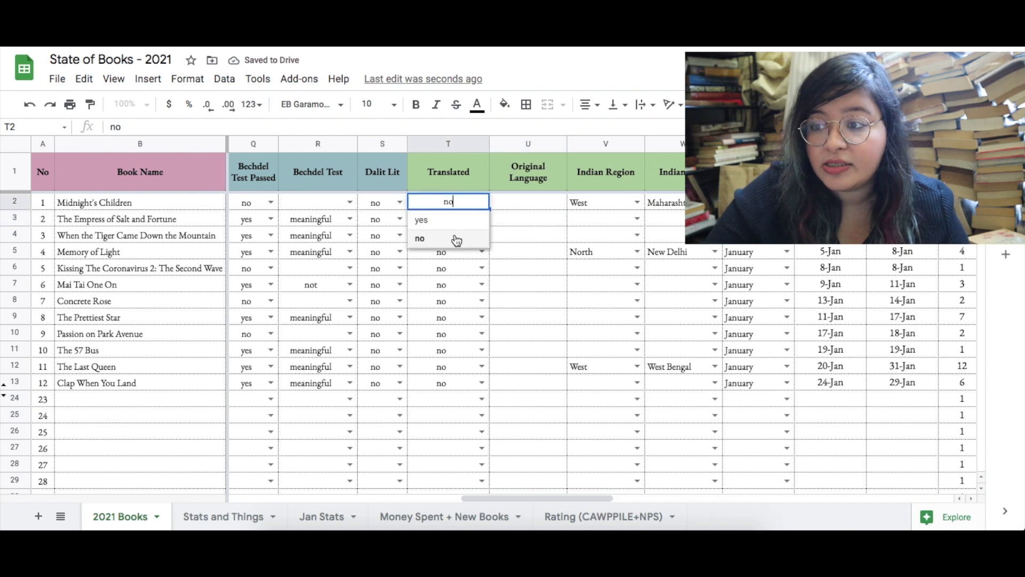
{"action": "left_click", "coordinate": [530, 239]}
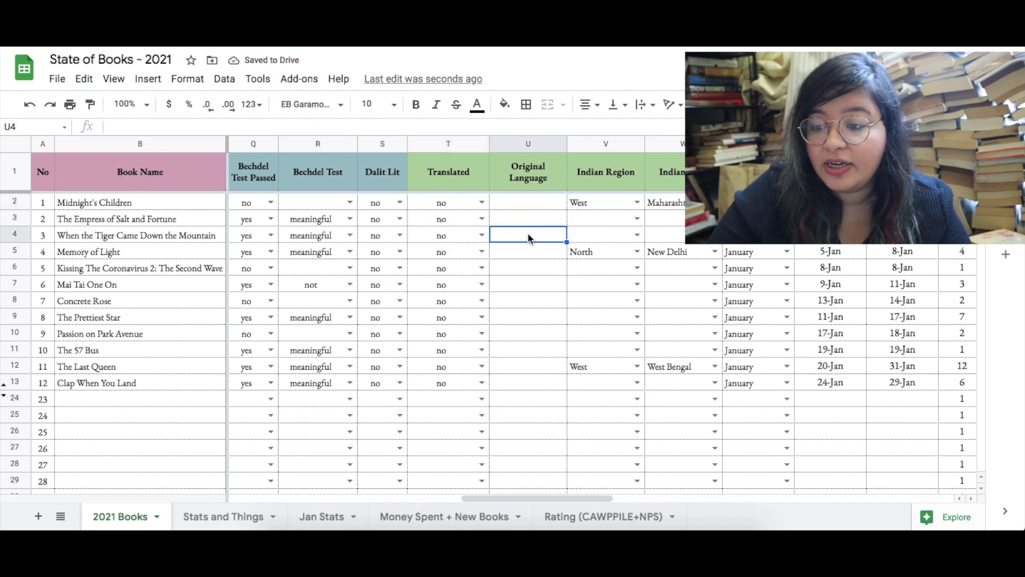
Step: Undo the Translated dropdown change and check the options for Midnight's Children again without choosing one
{"action": "left_click", "coordinate": [470, 205]}
{"action": "key", "text": "super+z"}
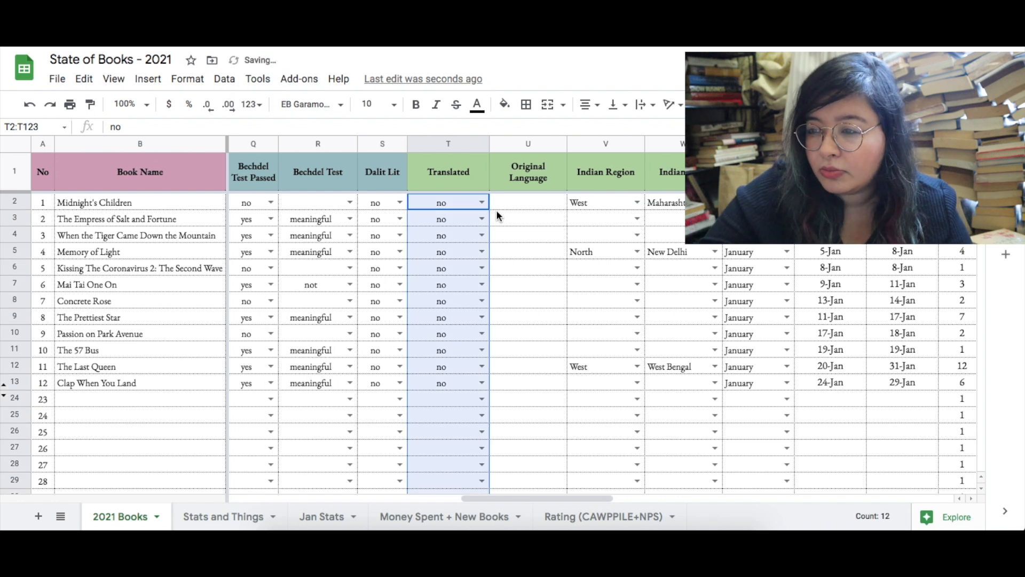
{"action": "left_click", "coordinate": [482, 202]}
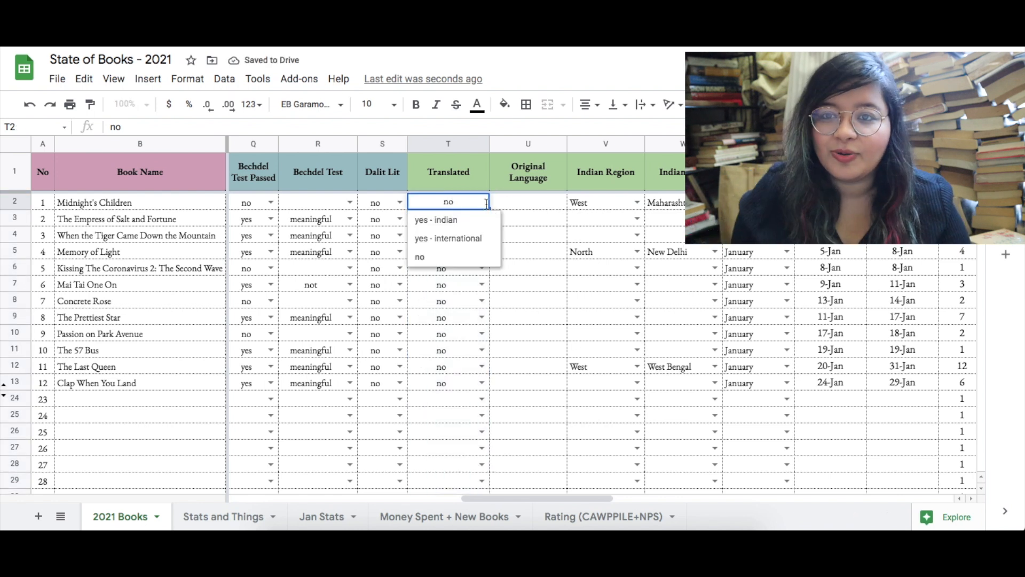
{"action": "left_click", "coordinate": [530, 220]}
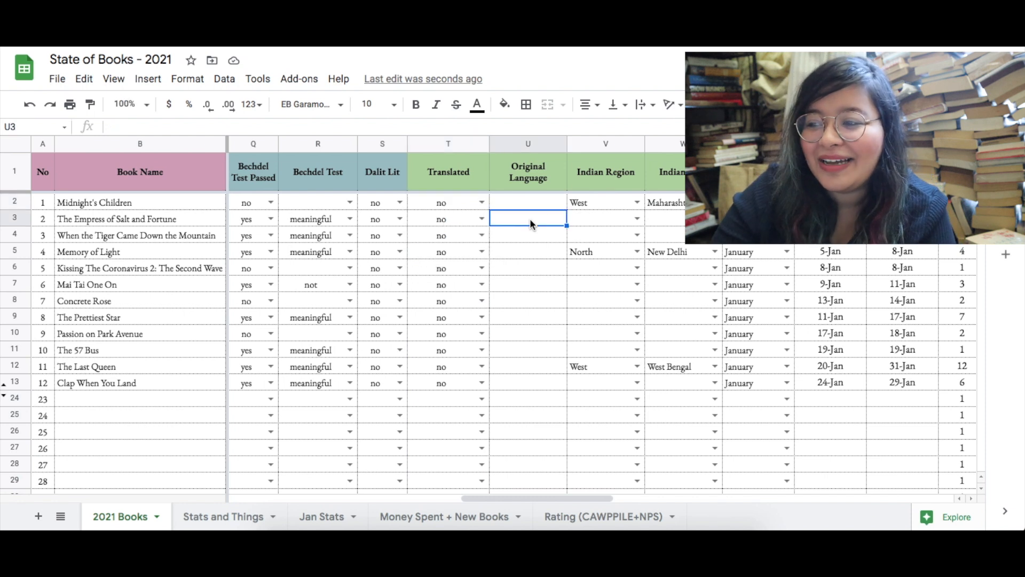
Step: Look across the columns past Translated in the 2021 Books sheet and select the Read in X days column
{"action": "scroll", "coordinate": [530, 219], "scroll_direction": "right", "scroll_amount": 5}
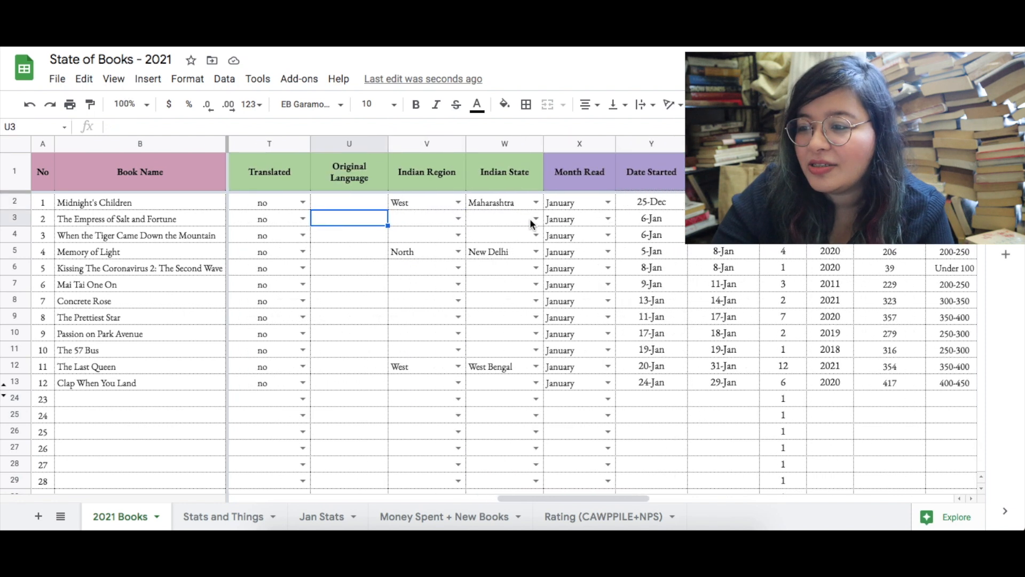
{"action": "scroll", "coordinate": [530, 219], "scroll_direction": "right", "scroll_amount": 2}
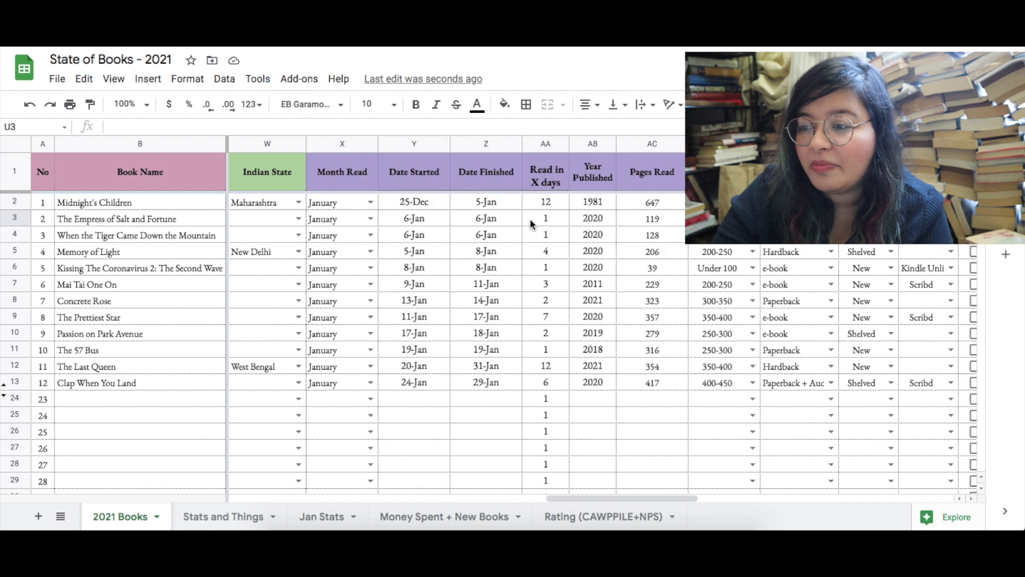
{"action": "left_click", "coordinate": [466, 144]}
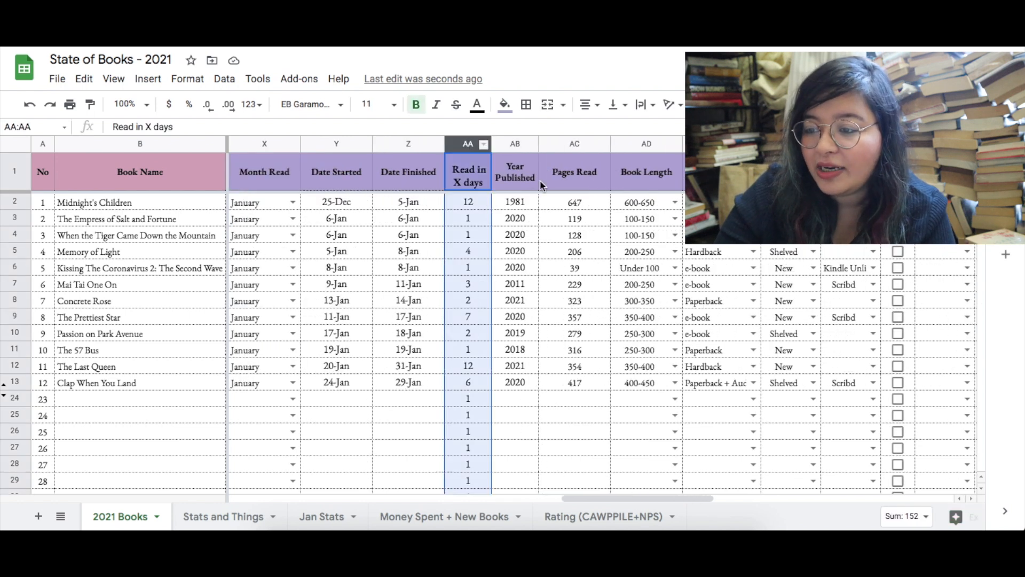
Step: Find the Sexual Orientation chart on the Stats and Things sheet and open its chart editor to view the data range
{"action": "left_click", "coordinate": [241, 515]}
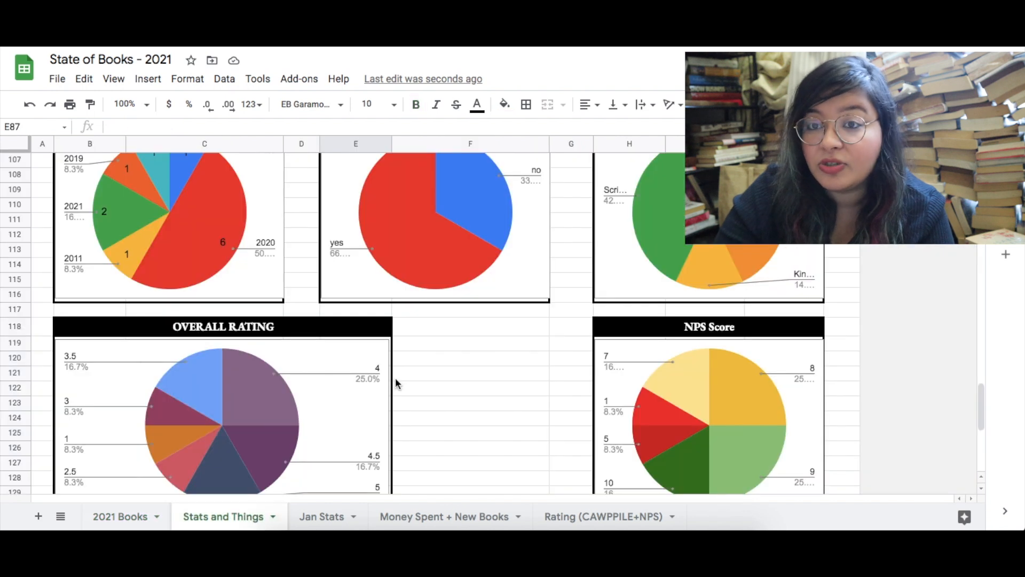
{"action": "scroll", "coordinate": [515, 382], "scroll_direction": "up", "scroll_amount": 5}
{"action": "scroll", "coordinate": [517, 380], "scroll_direction": "up", "scroll_amount": 15}
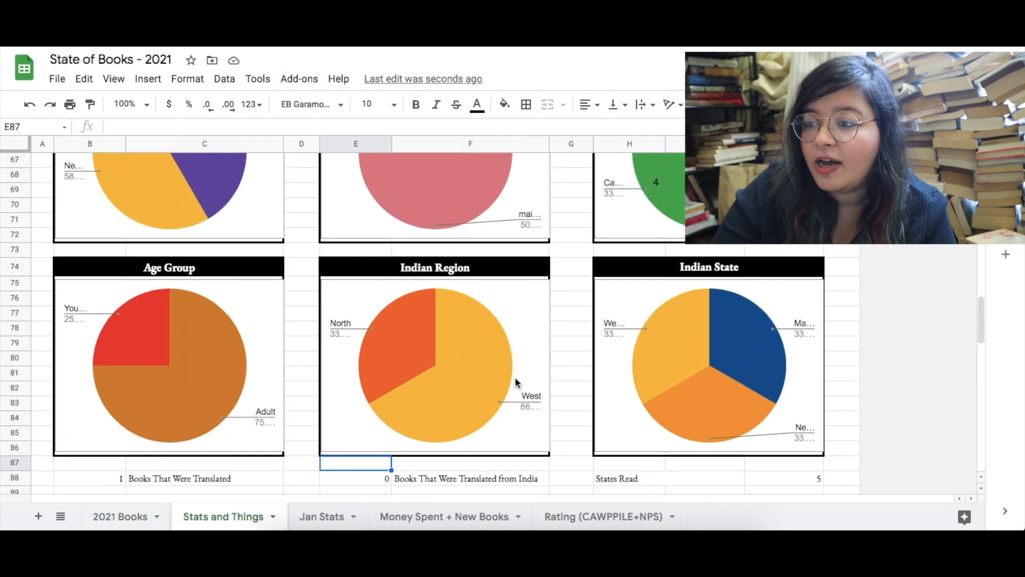
{"action": "scroll", "coordinate": [515, 377], "scroll_direction": "up", "scroll_amount": 3}
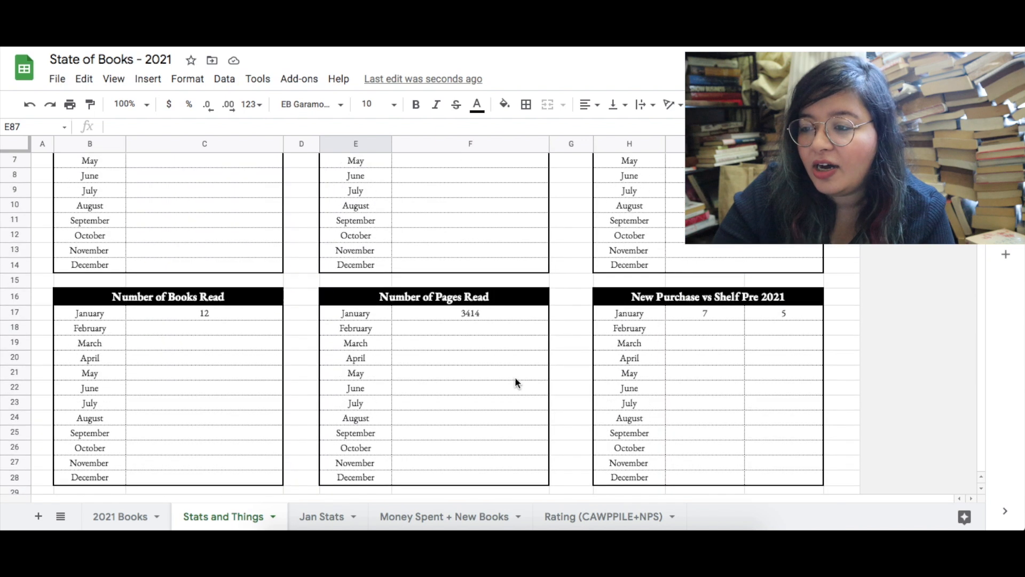
{"action": "scroll", "coordinate": [514, 376], "scroll_direction": "down", "scroll_amount": 10}
{"action": "scroll", "coordinate": [465, 424], "scroll_direction": "down", "scroll_amount": 2}
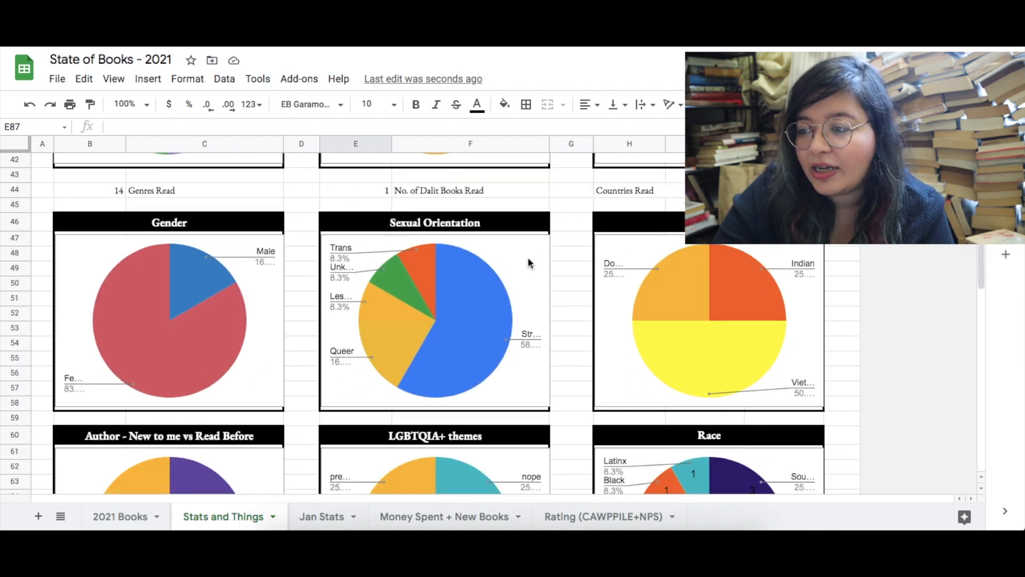
{"action": "left_click", "coordinate": [537, 249]}
{"action": "left_click", "coordinate": [540, 248]}
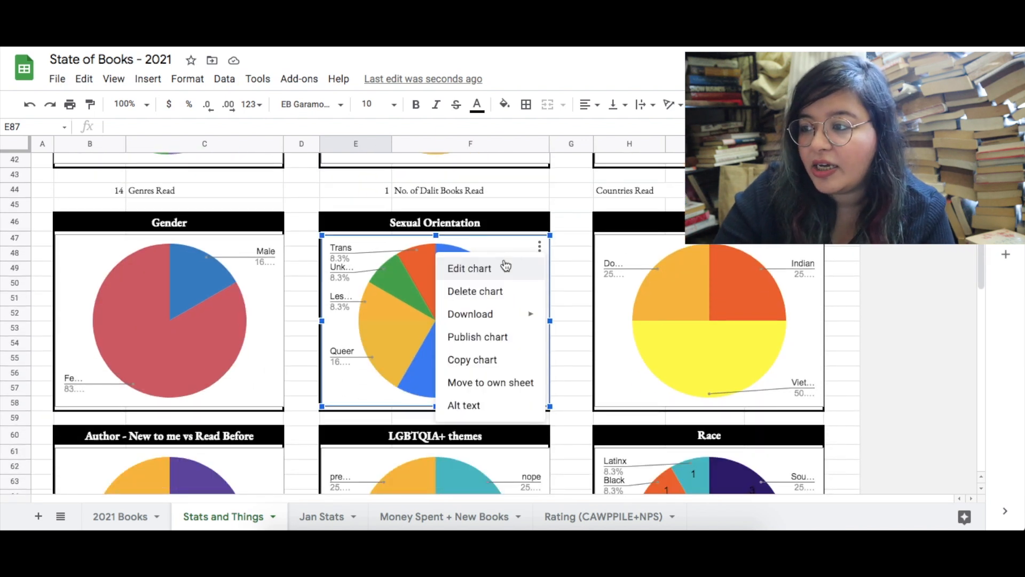
{"action": "left_click", "coordinate": [469, 268]}
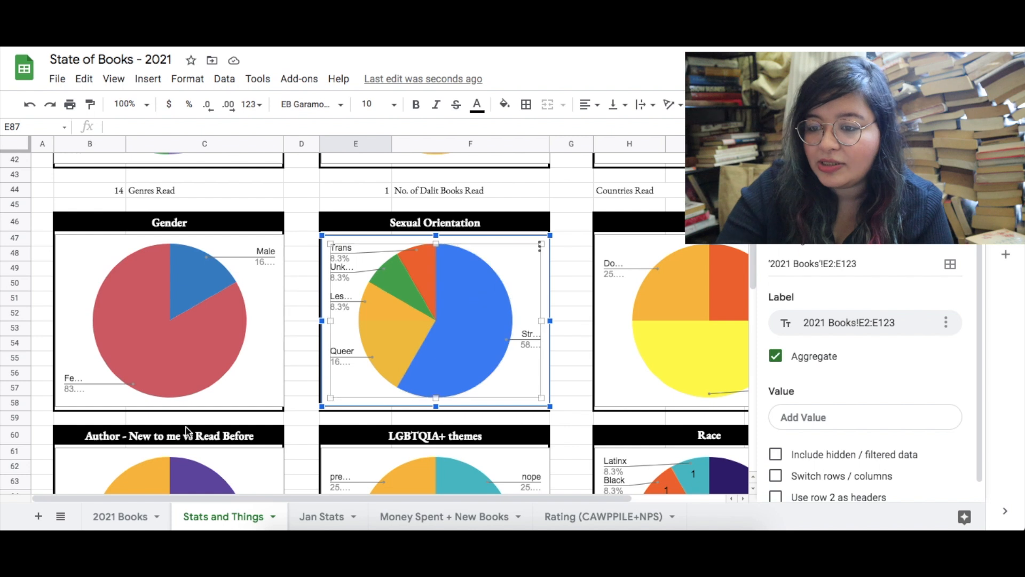
Step: Return to the 2021 Books sheet and bring up the Sexual Orientation column
{"action": "left_click", "coordinate": [120, 517]}
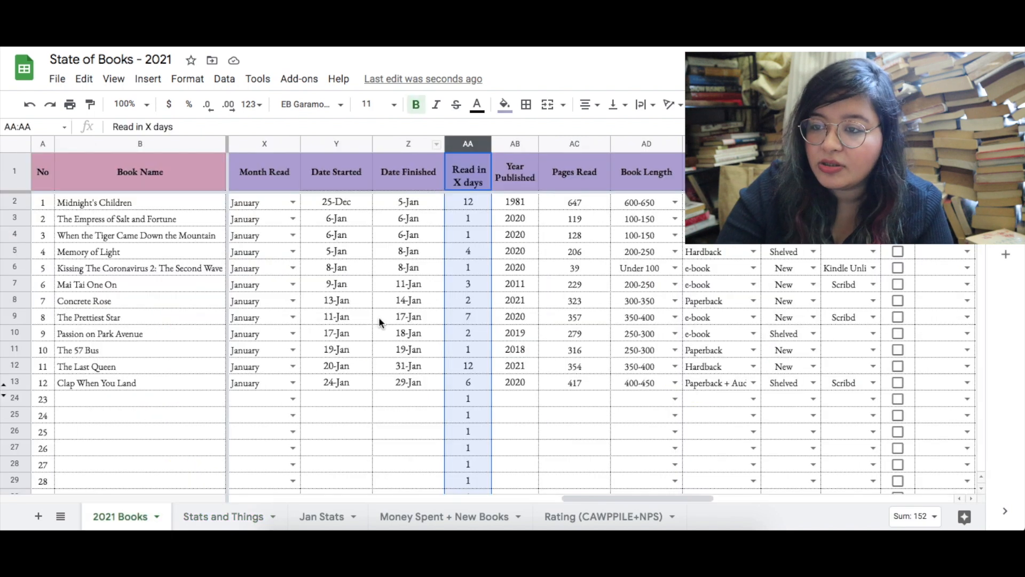
{"action": "scroll", "coordinate": [345, 254], "scroll_direction": "left", "scroll_amount": 10}
{"action": "scroll", "coordinate": [345, 254], "scroll_direction": "left", "scroll_amount": 3}
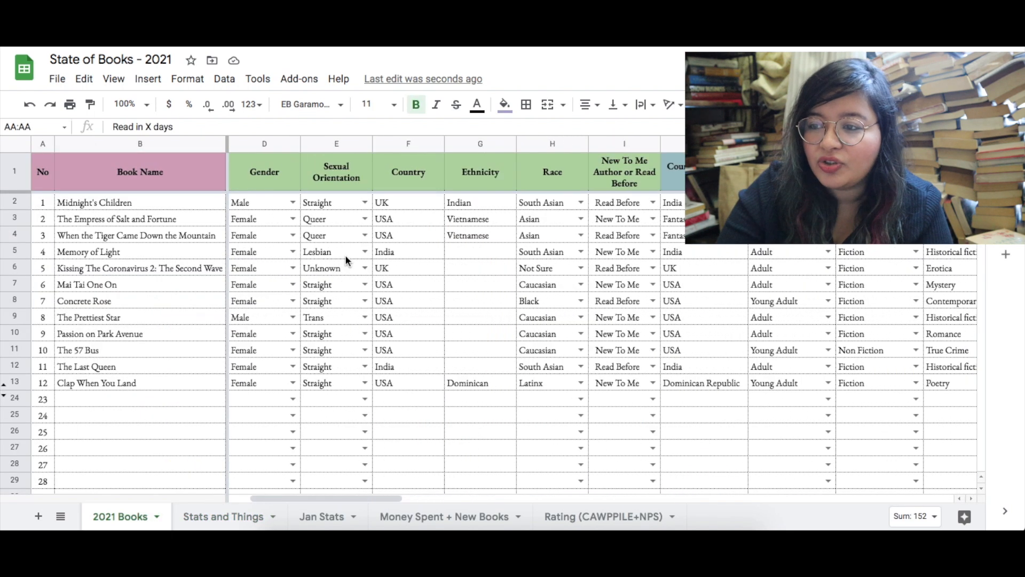